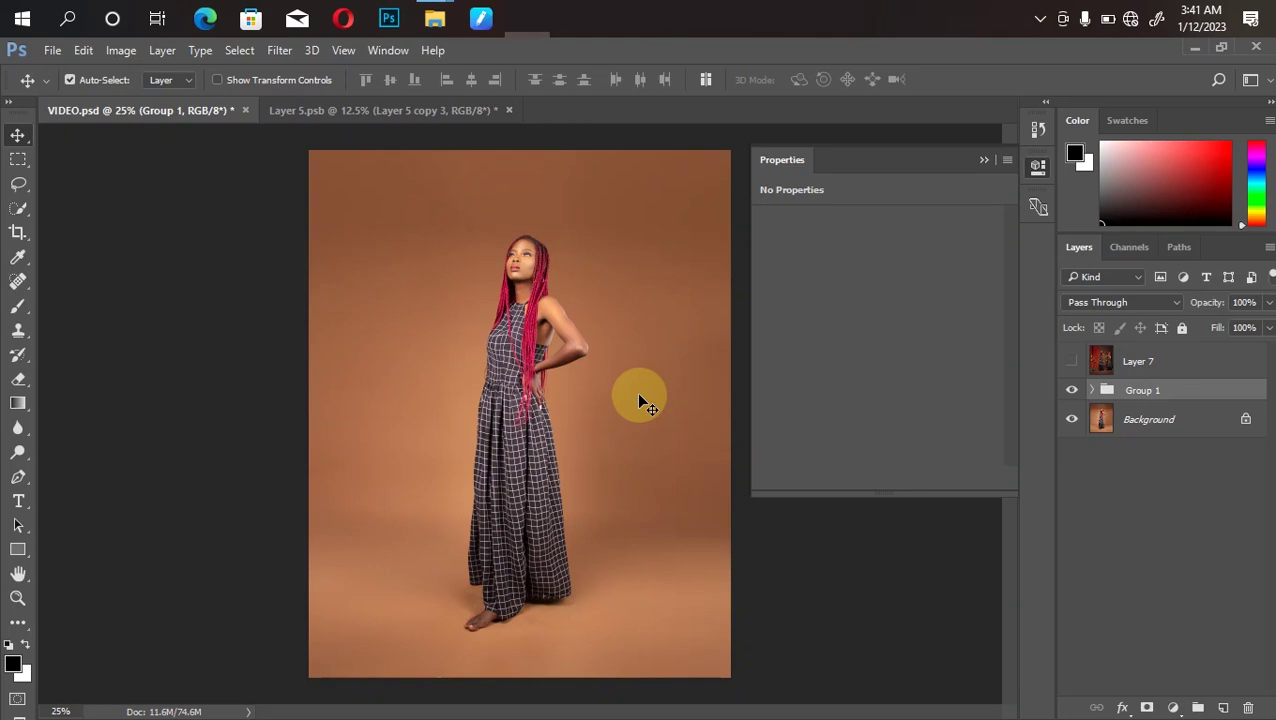
Toggle the visibility of Layer 7 and Group 1 to compare the finished composite, retouched photo and original background.
left_click(1072, 362)
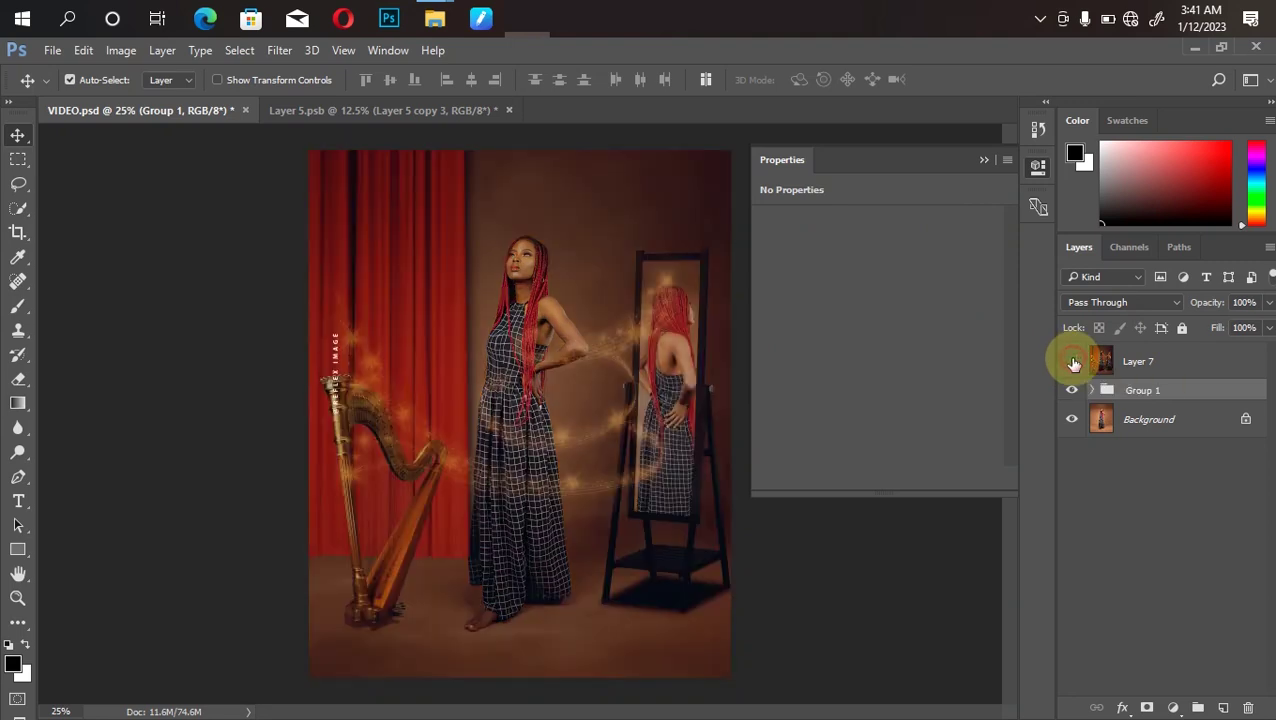
left_click(1073, 362)
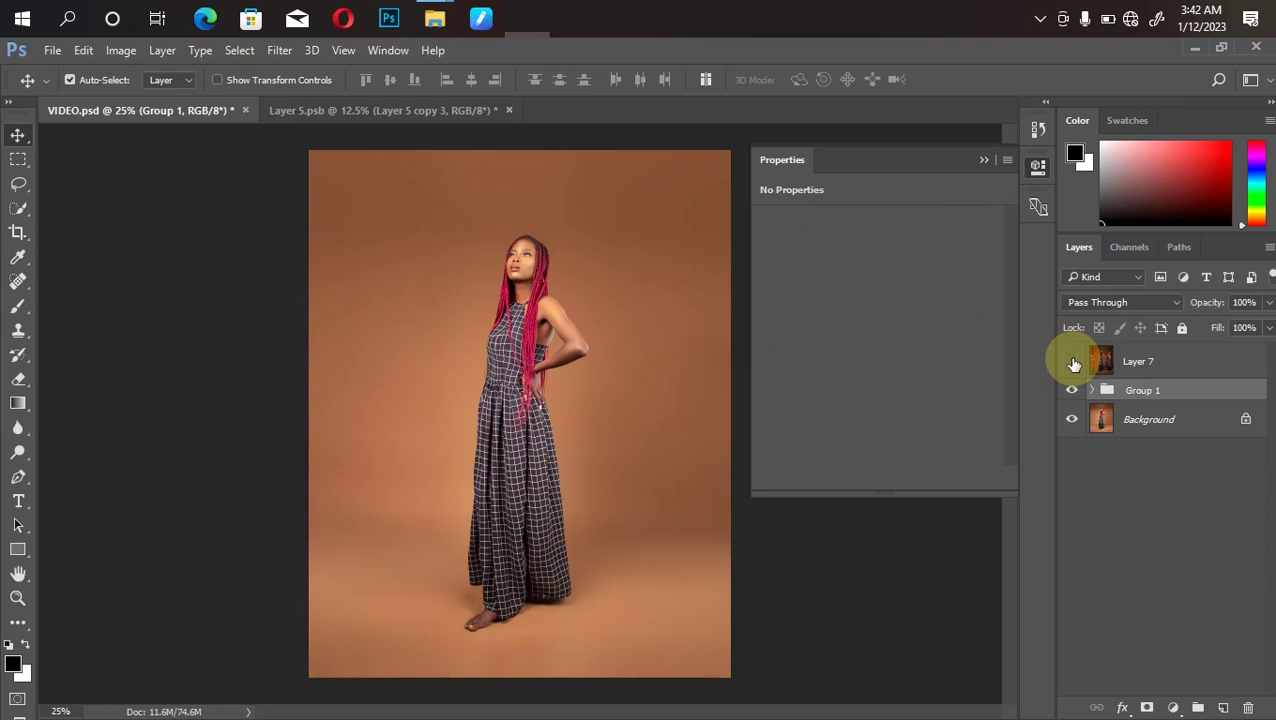
left_click(1072, 362)
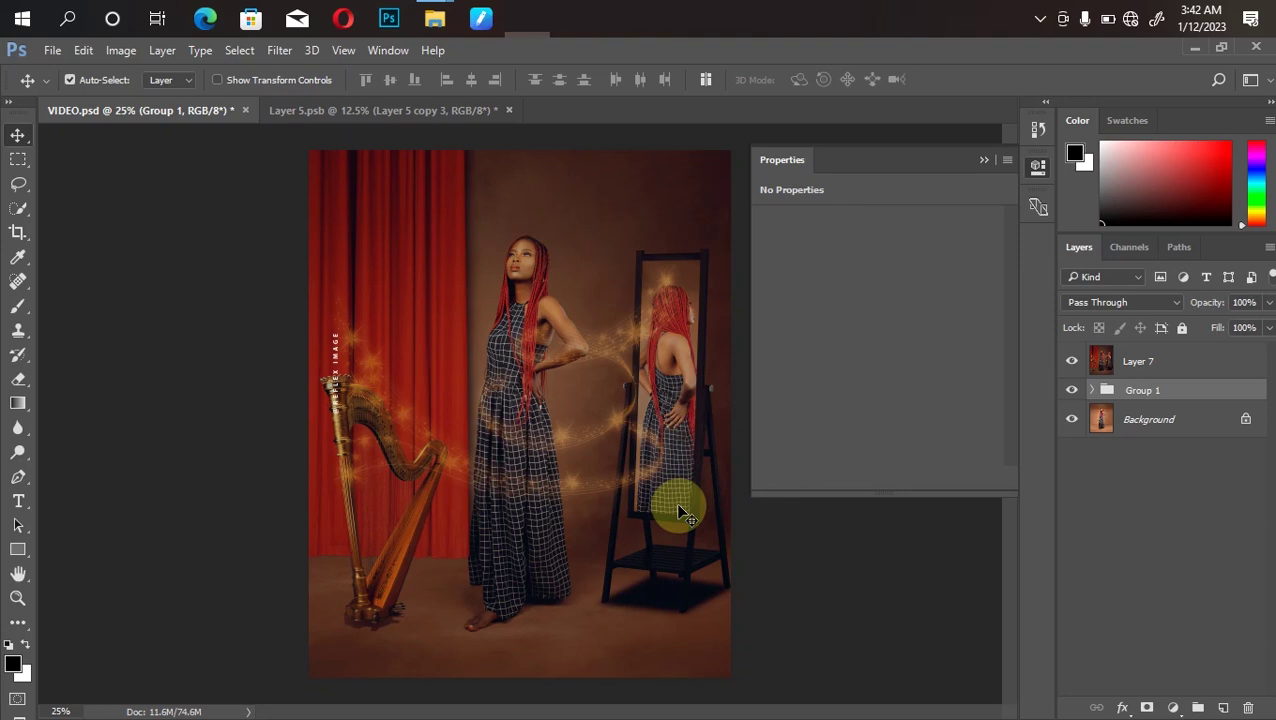
left_click(1070, 360)
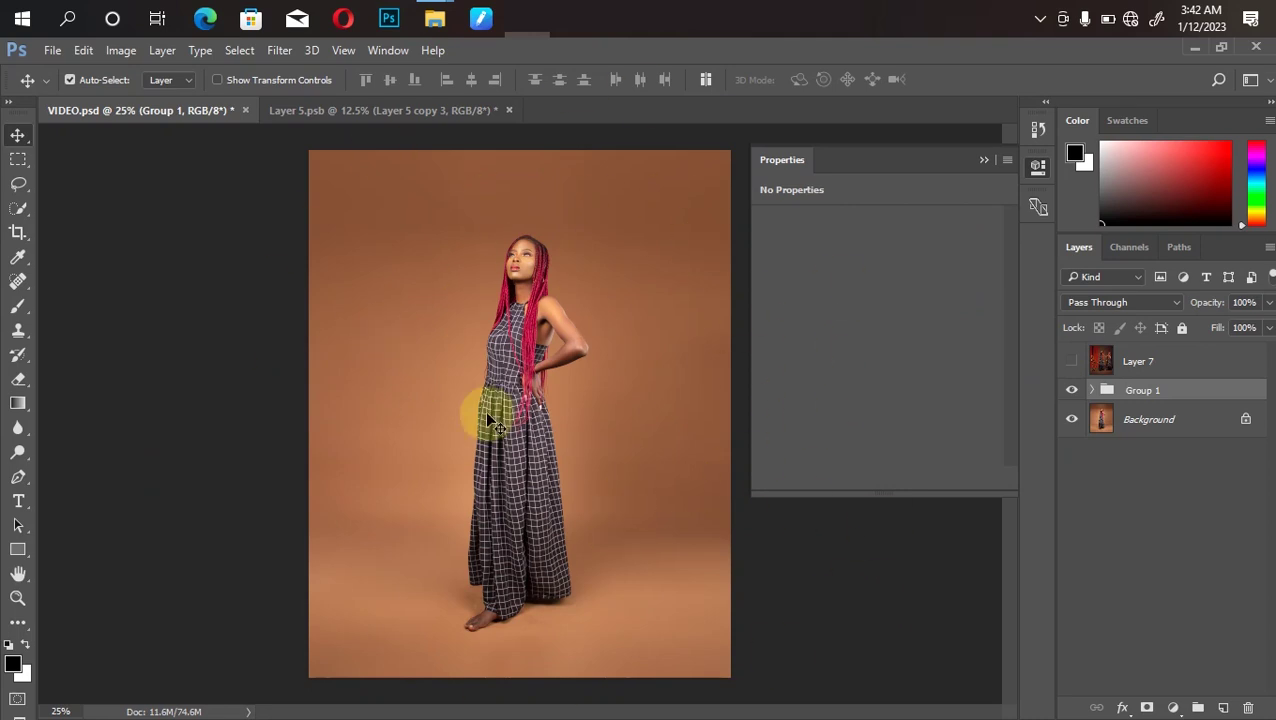
left_click(1069, 392)
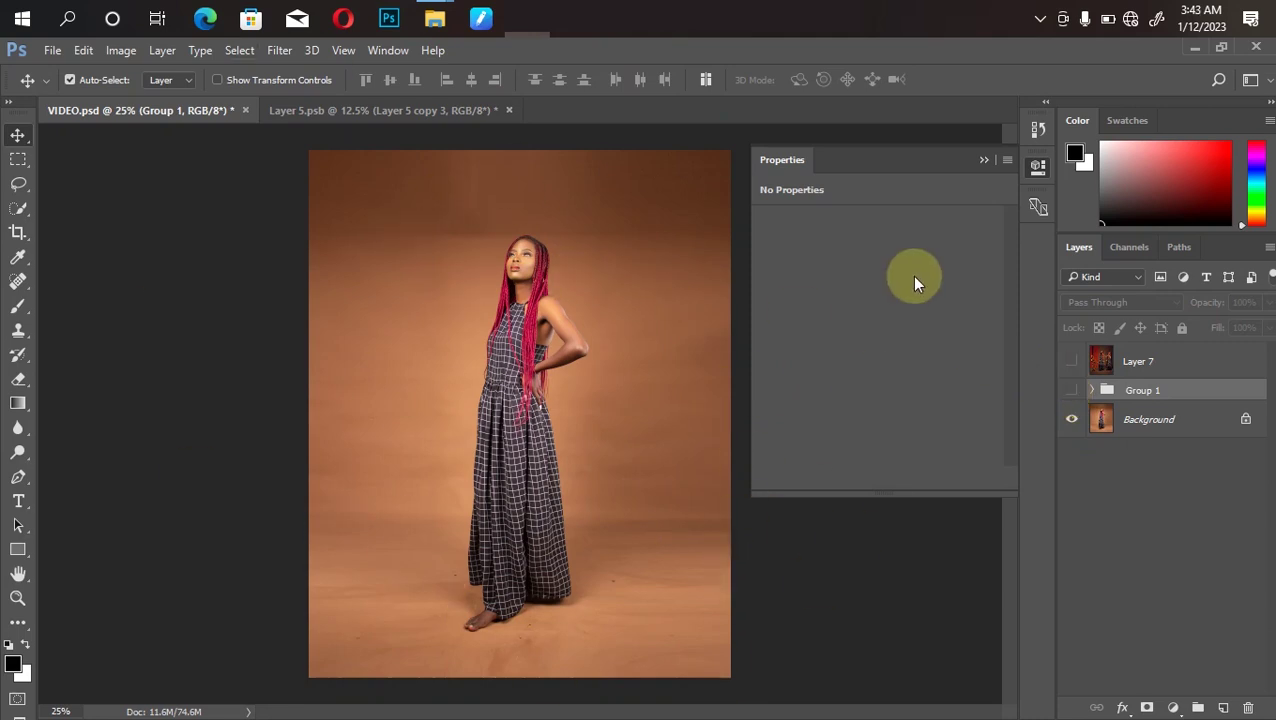
left_click(1072, 390)
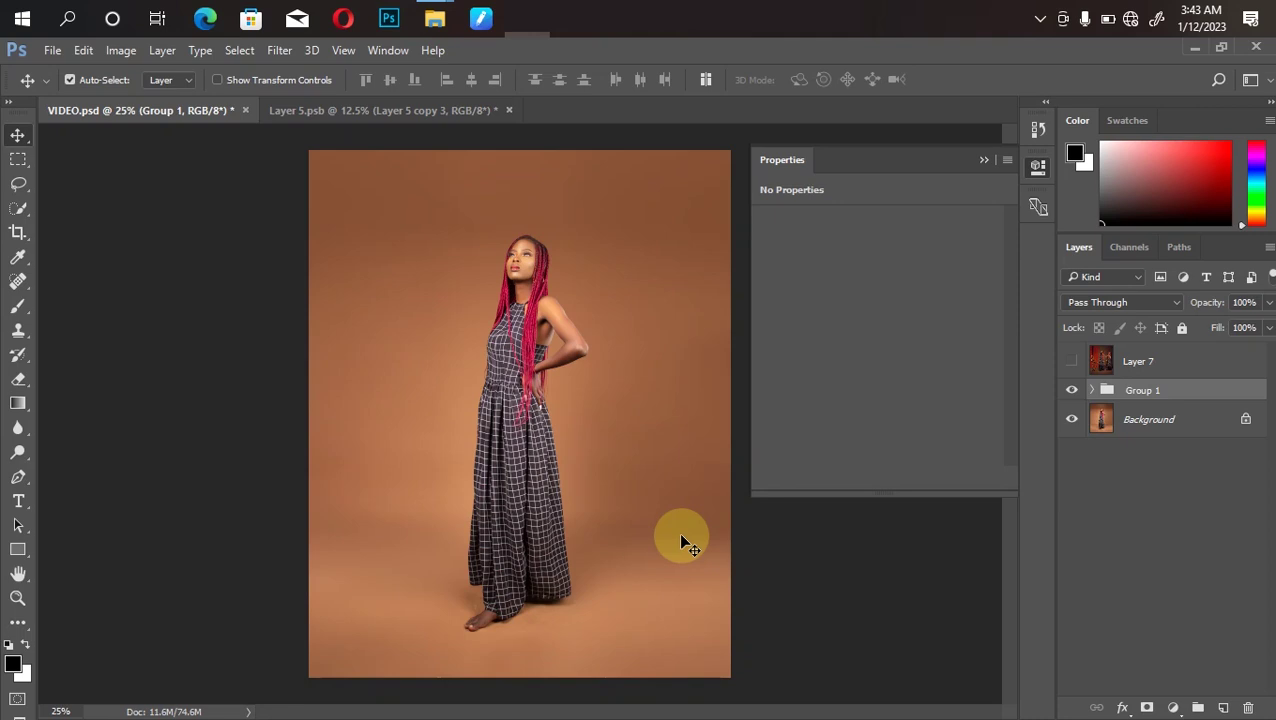
Expand Group 1 and temporarily hide everything below Layer 1 copy to inspect the cut-out of the woman.
left_click(1091, 390)
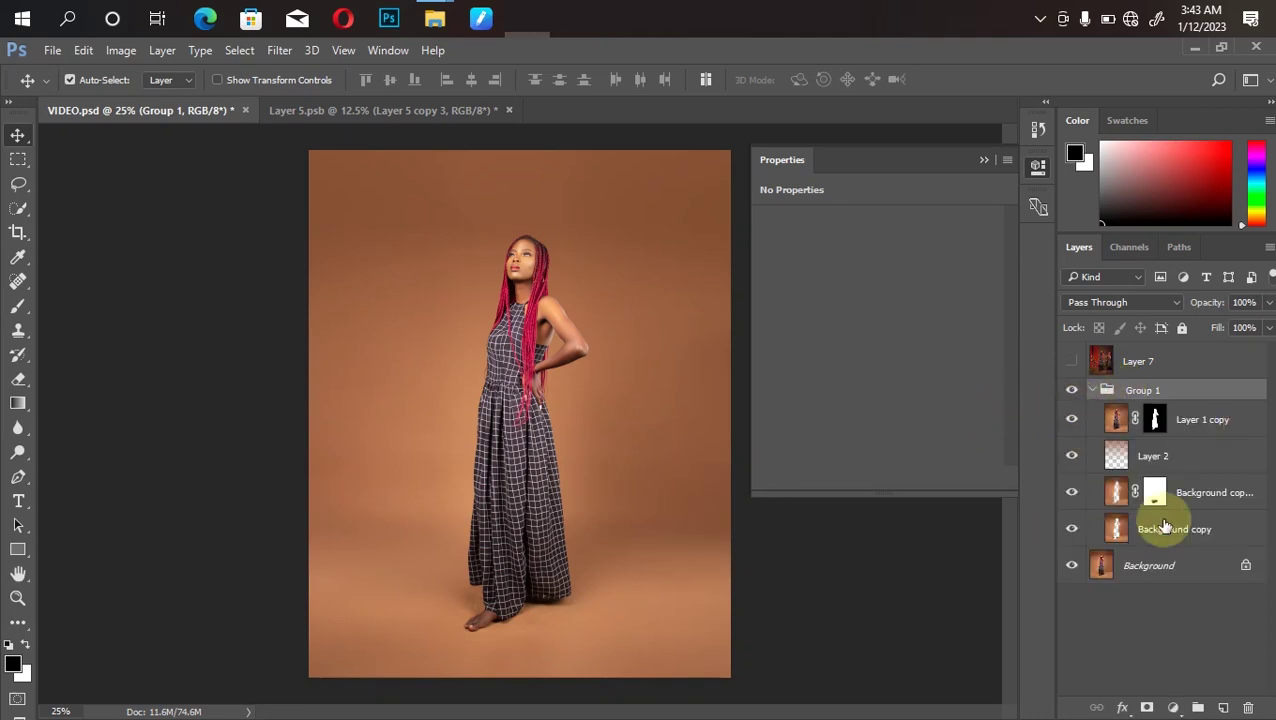
mouse_move(1071, 419)
left_mouse_down()
mouse_move(1071, 531)
mouse_move(1073, 427)
left_mouse_up()
left_click_drag(1073, 472, 1068, 566)
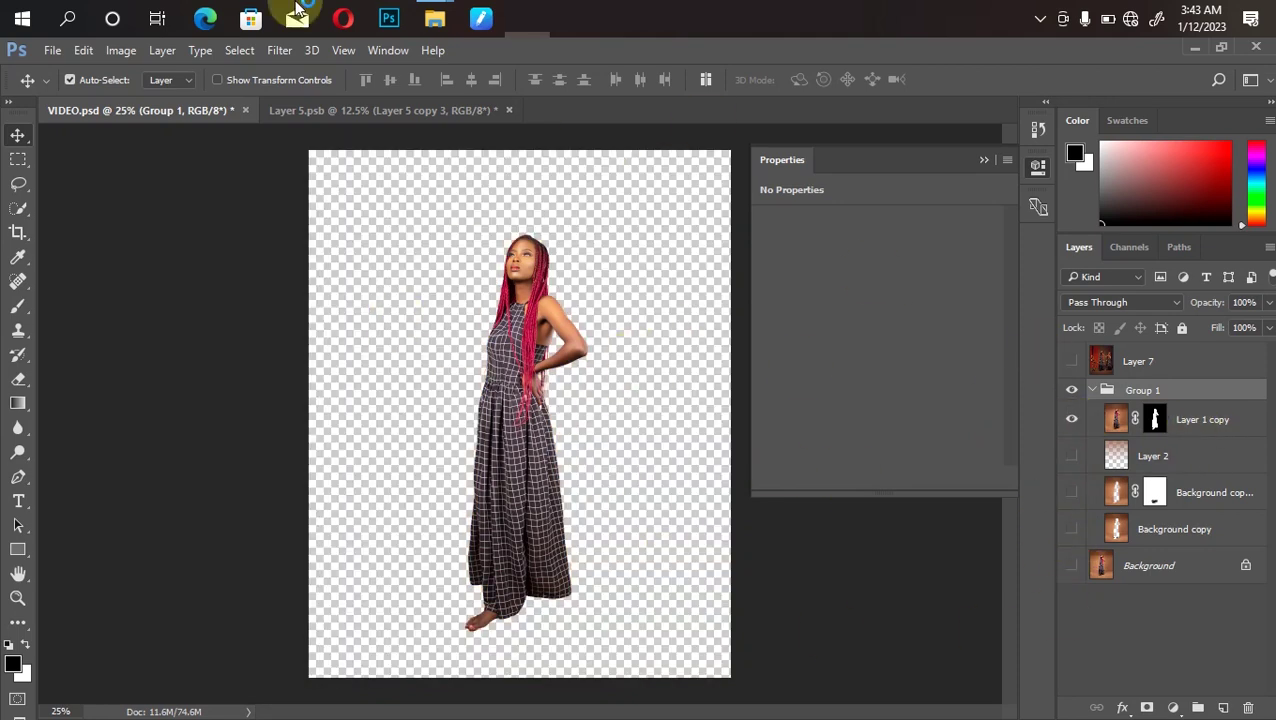
left_click_drag(1071, 453, 1069, 563)
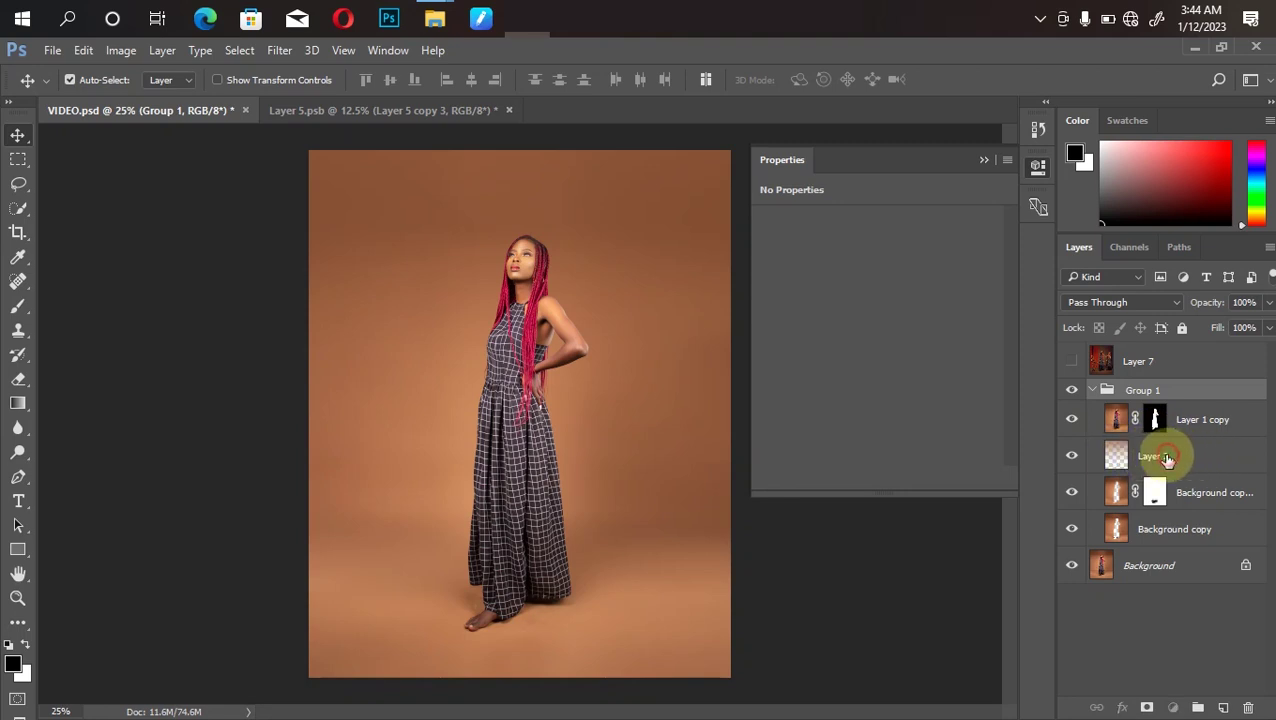
Add a Hue/Saturation adjustment layer directly above Layer 2 in Group 1.
left_click(1167, 459)
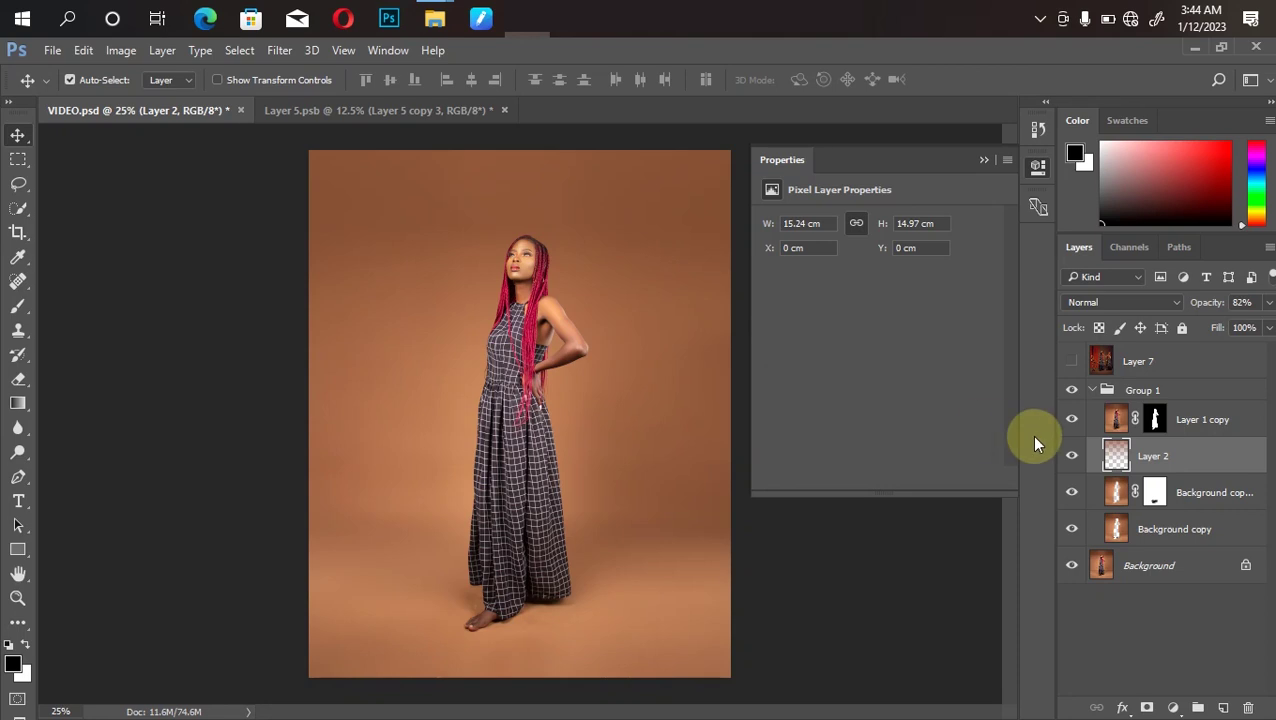
left_click(1173, 707)
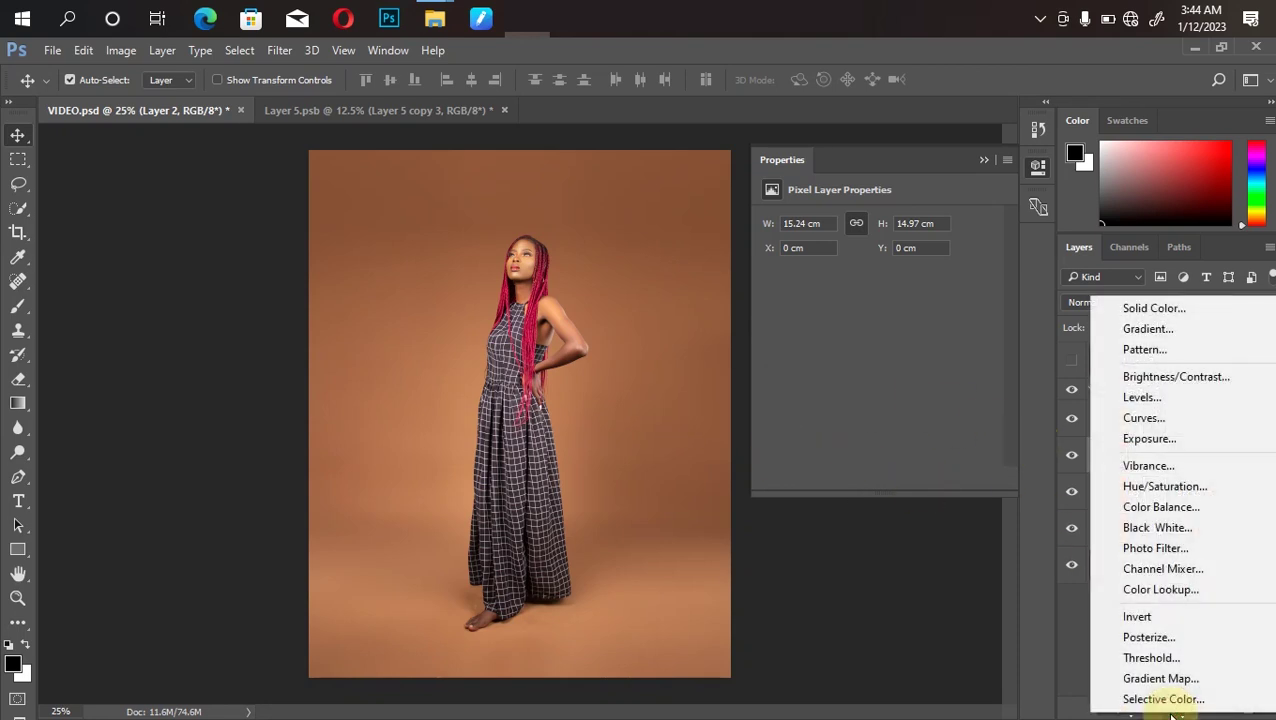
left_click(1200, 487)
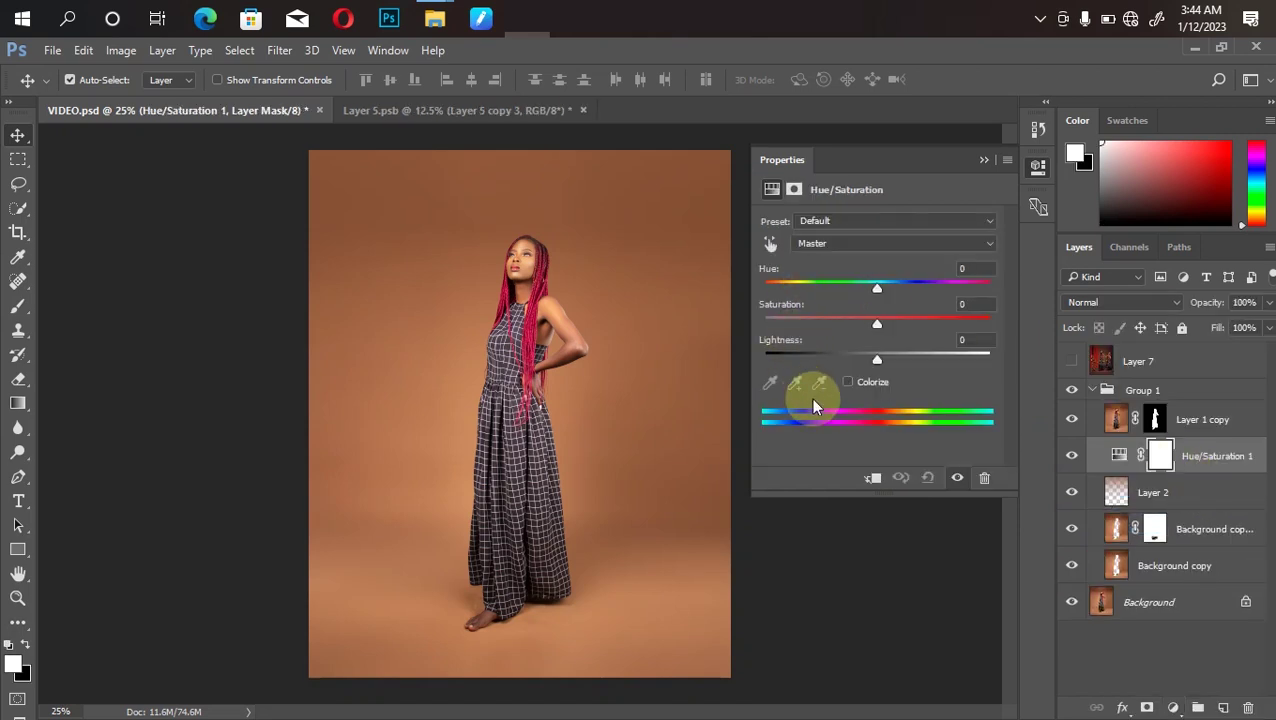
left_click(848, 383)
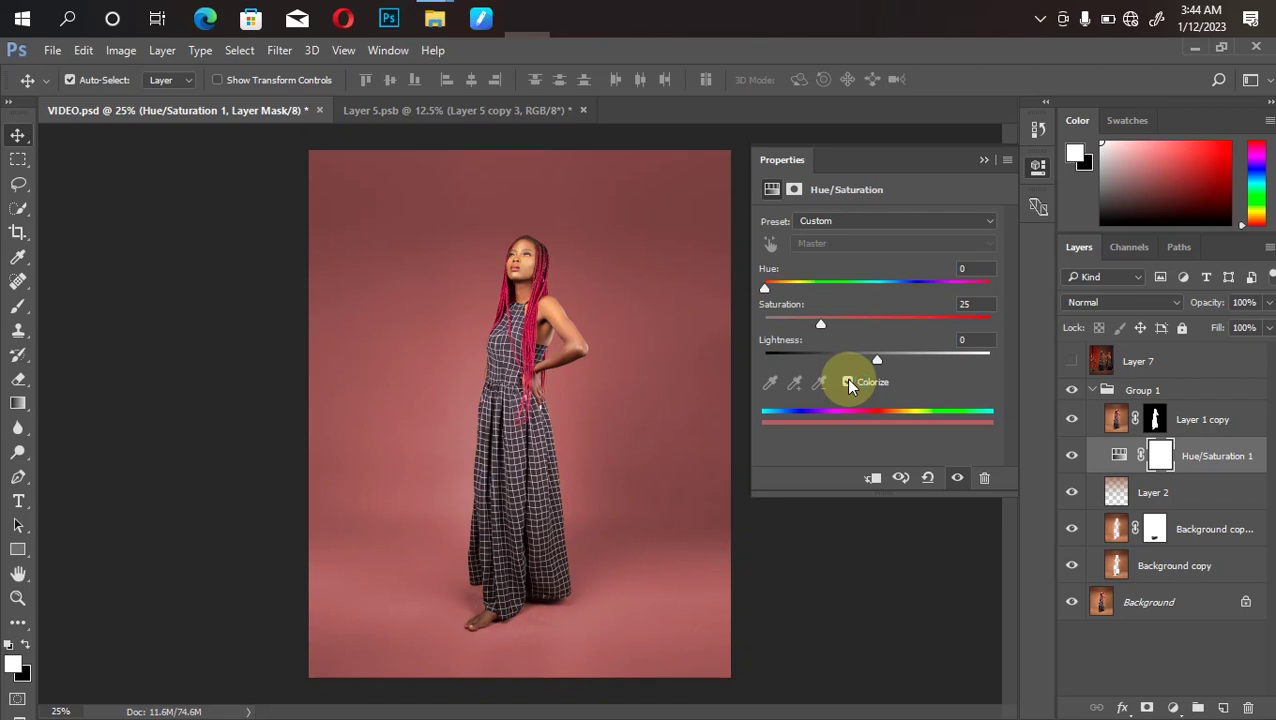
mouse_move(765, 288)
left_mouse_down()
mouse_move(960, 305)
mouse_move(806, 296)
mouse_move(787, 309)
mouse_move(940, 305)
mouse_move(846, 305)
mouse_move(968, 318)
mouse_move(786, 293)
mouse_move(843, 327)
mouse_move(828, 330)
mouse_move(786, 292)
left_mouse_up()
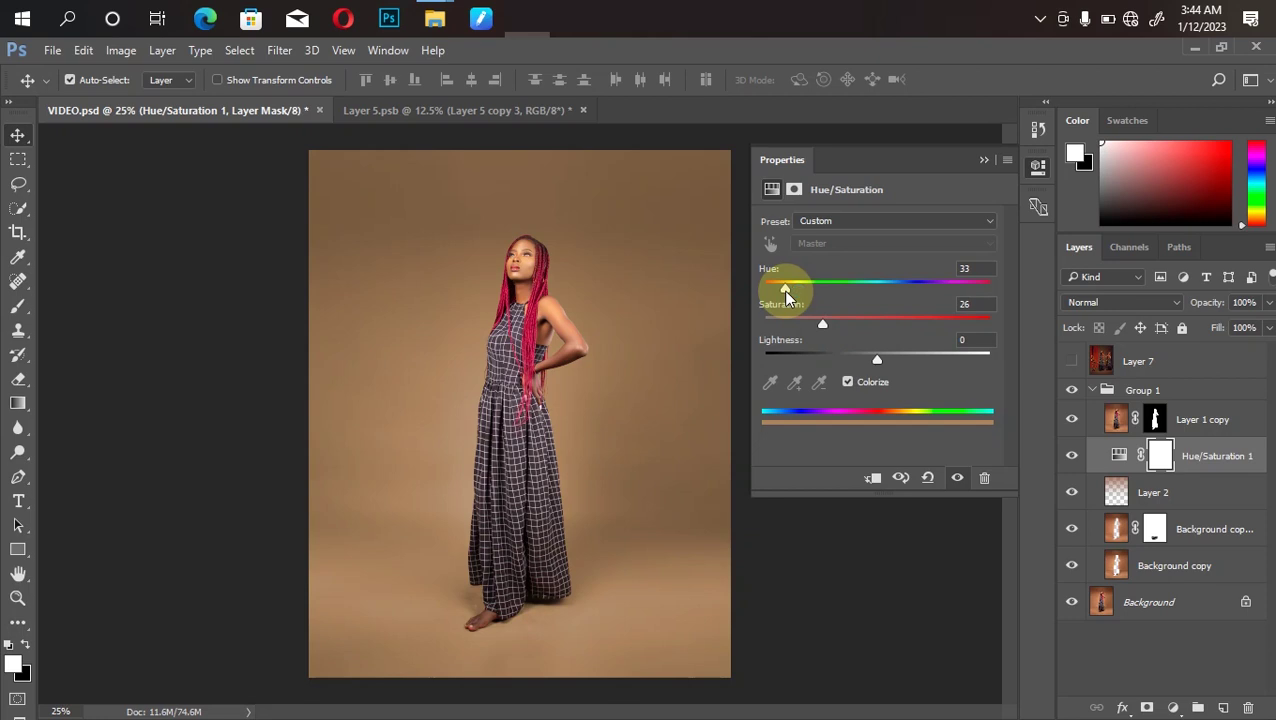
left_click(848, 381)
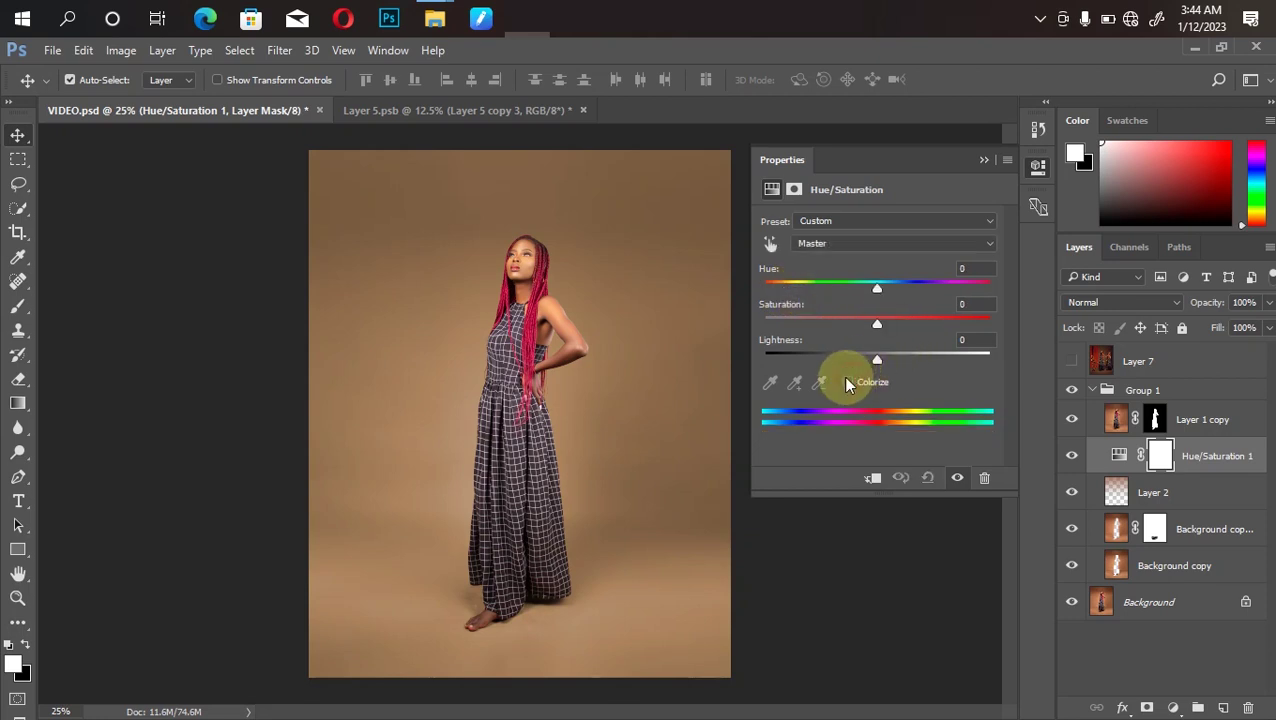
Set the Hue/Saturation adjustment's saturation to -33.
left_click(841, 323)
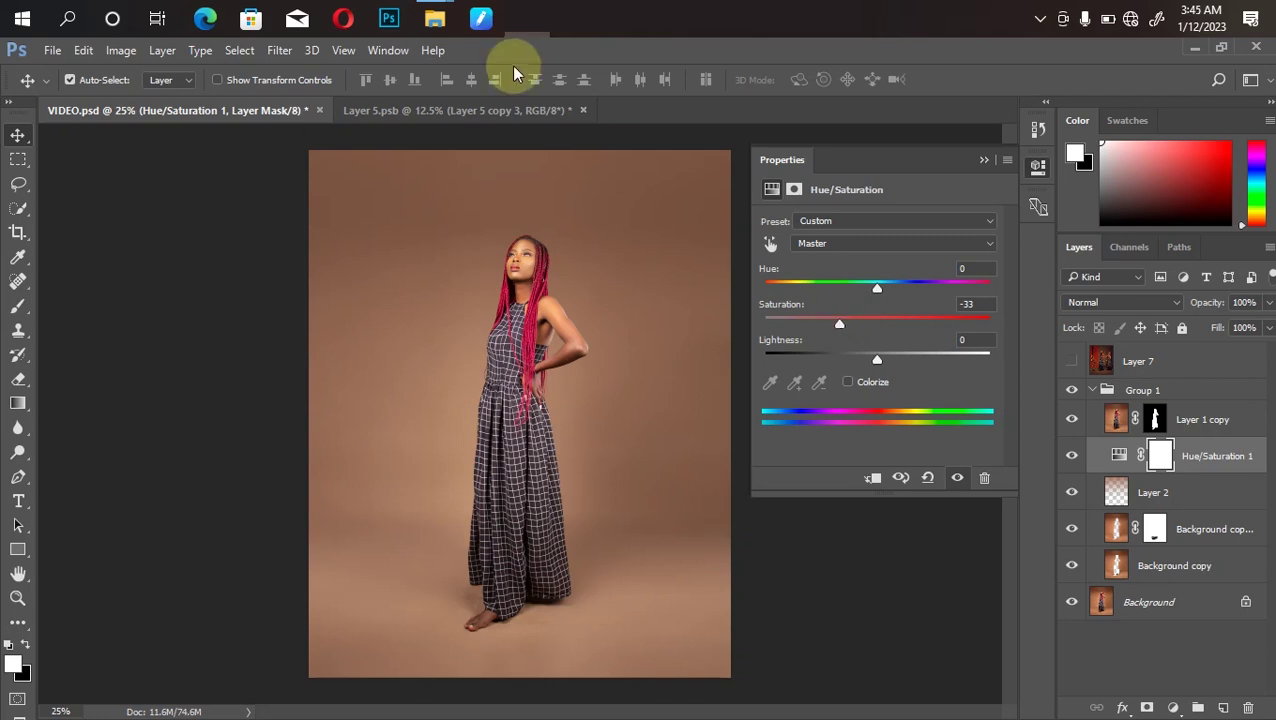
Place image 110 from the overlays folder above the Hue/Saturation layer and set its blend mode to Soft Light.
mouse_move(447, 20)
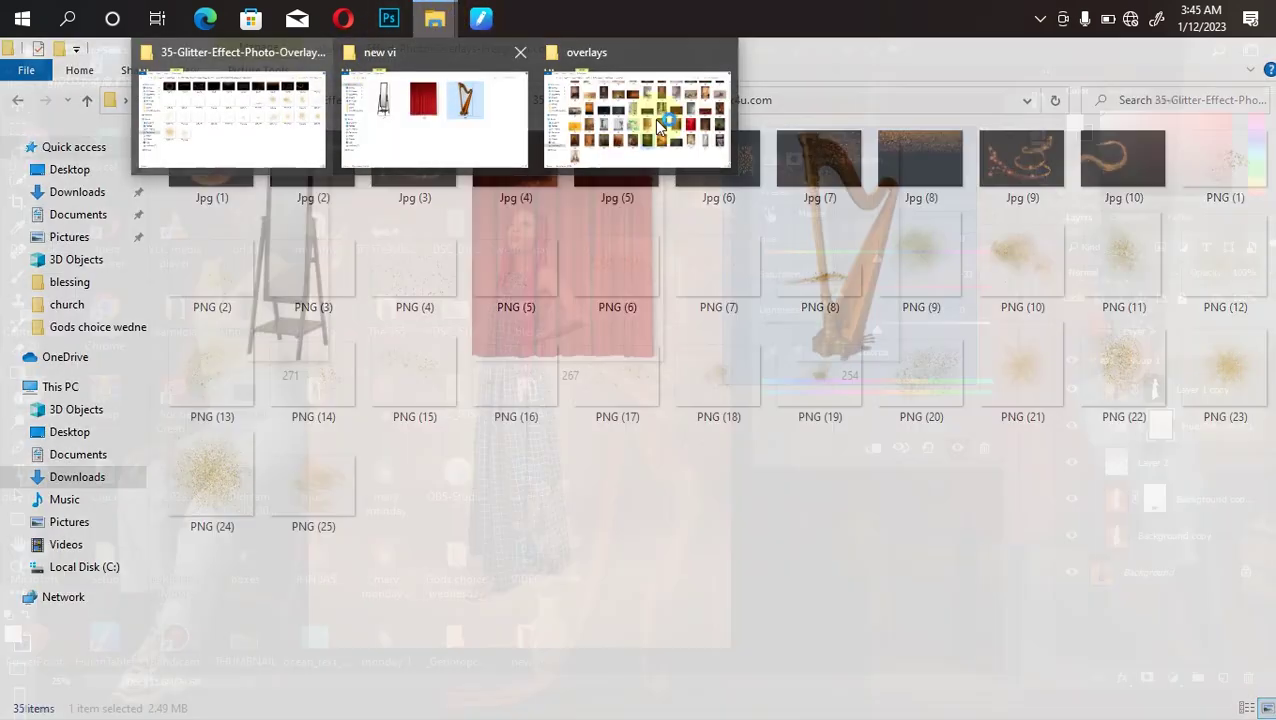
left_click(655, 120)
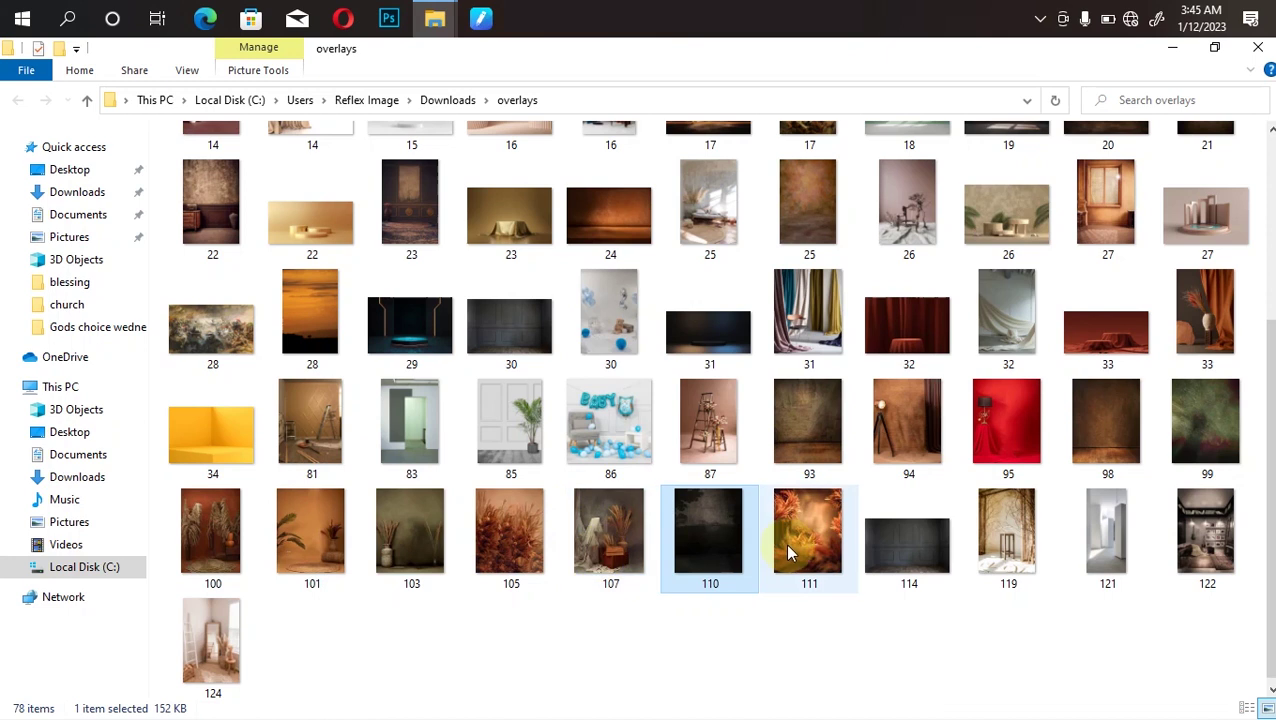
mouse_move(717, 570)
left_mouse_down()
mouse_move(504, 293)
mouse_move(527, 20)
mouse_move(511, 483)
left_mouse_up()
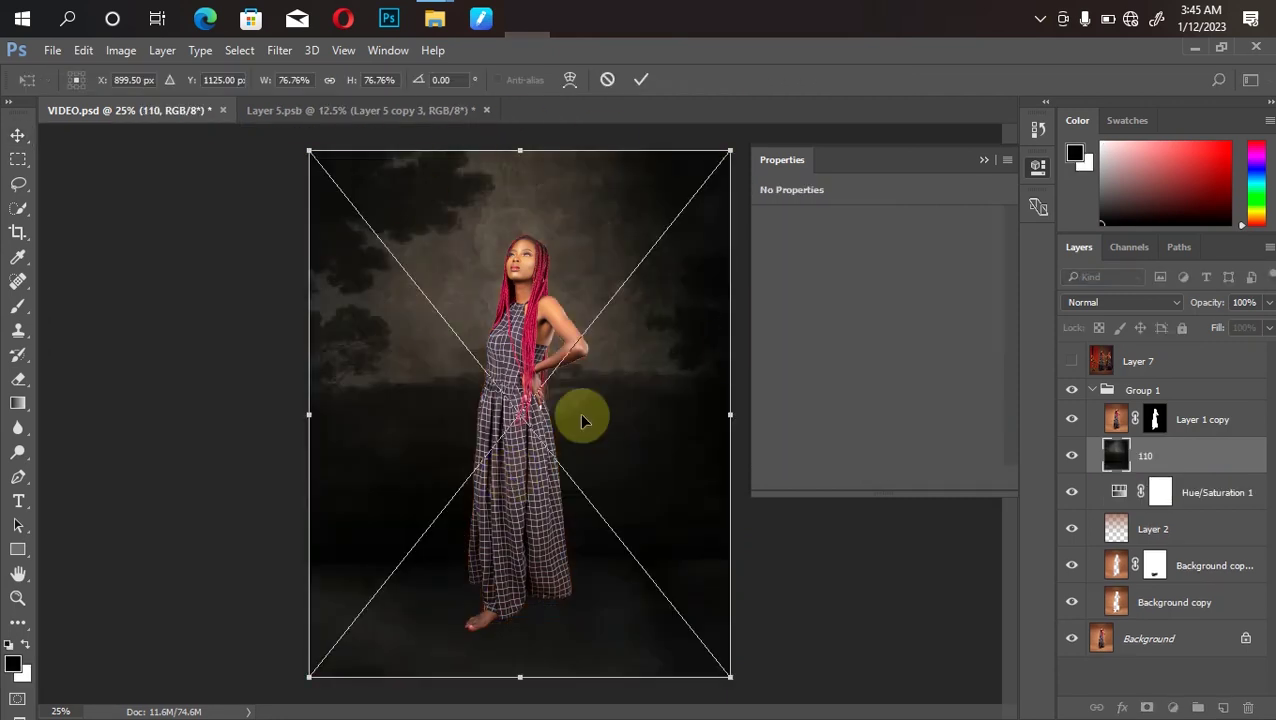
key("Return")
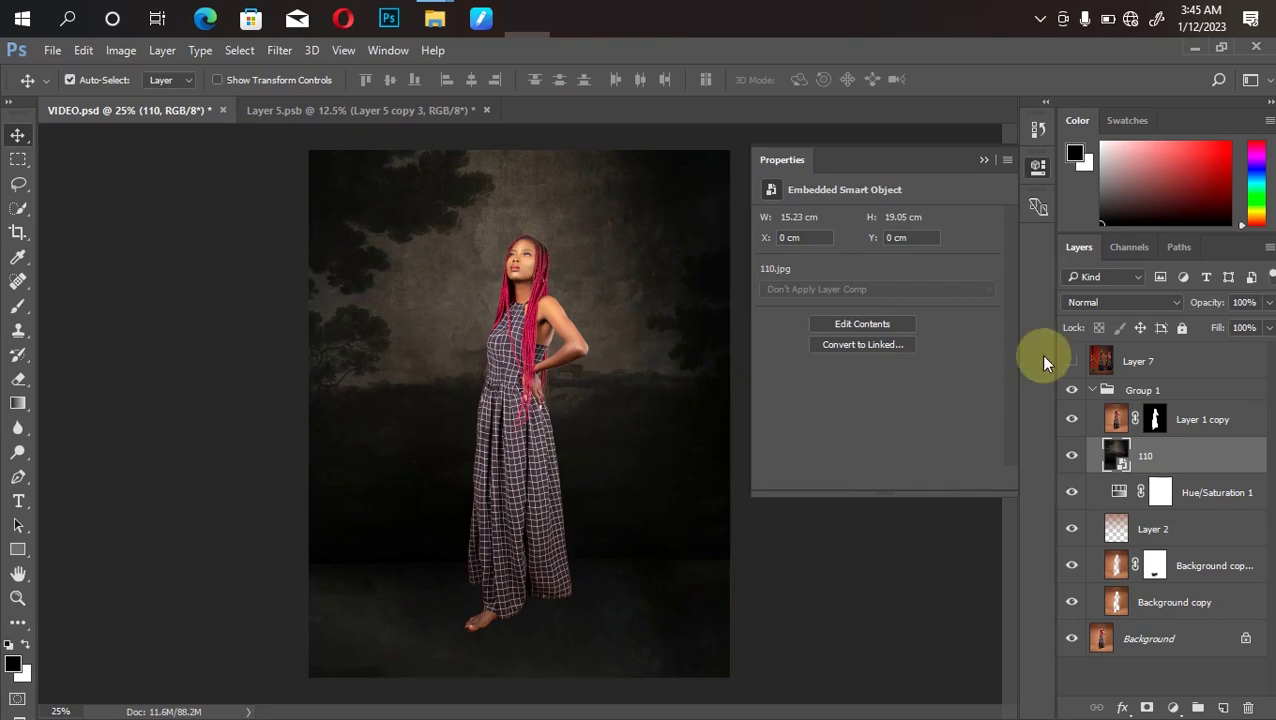
left_click(1110, 302)
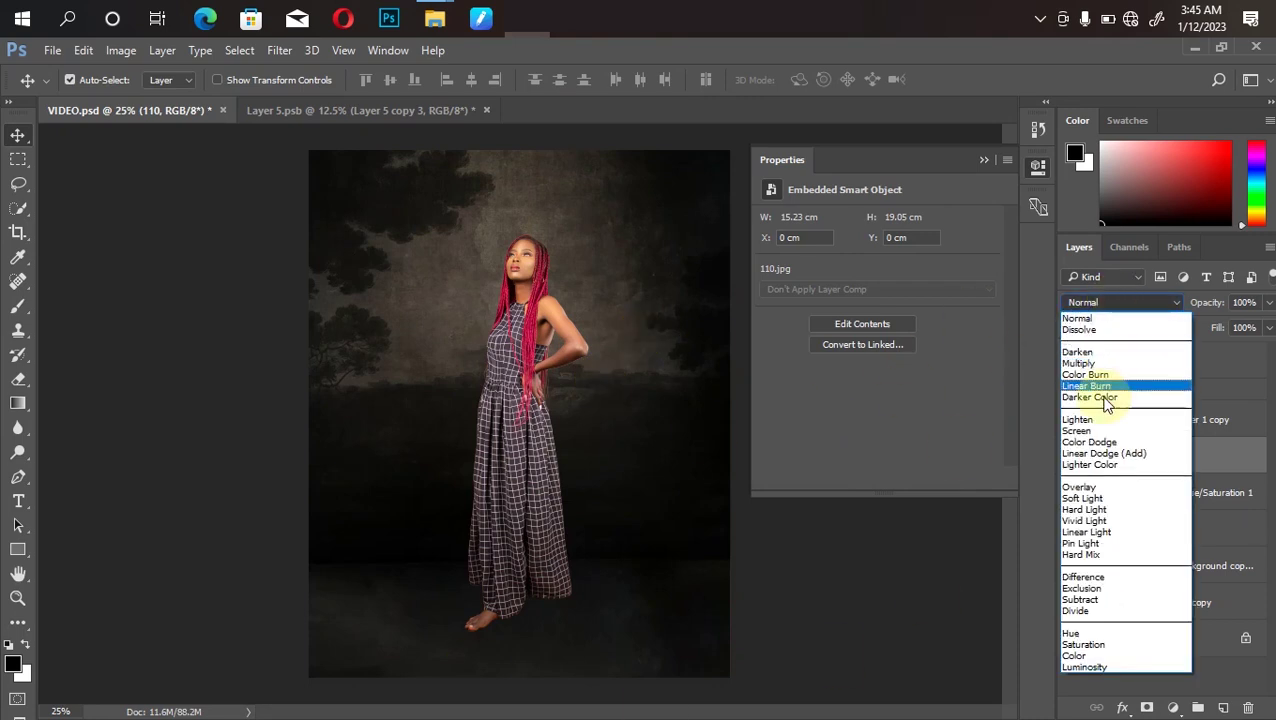
left_click(1089, 500)
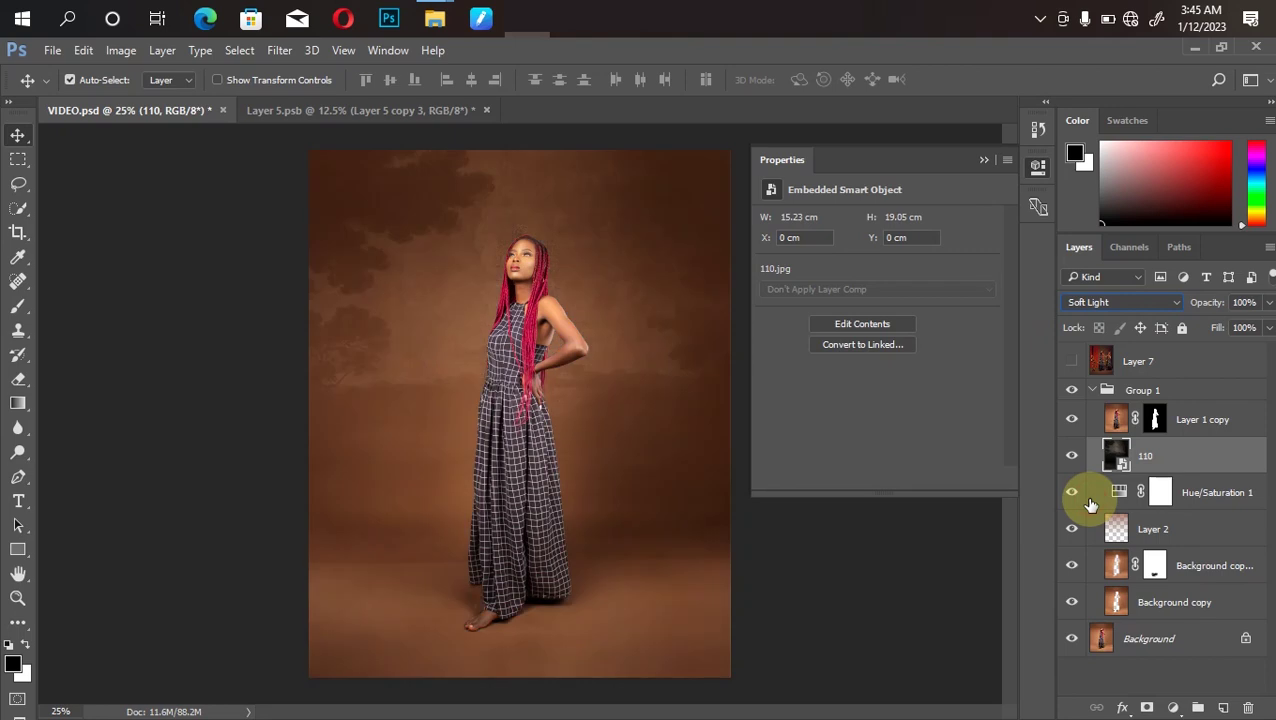
Show Layer 7 briefly to compare the current edit with the finished composite, and hide it again.
key("ctrl+minus")
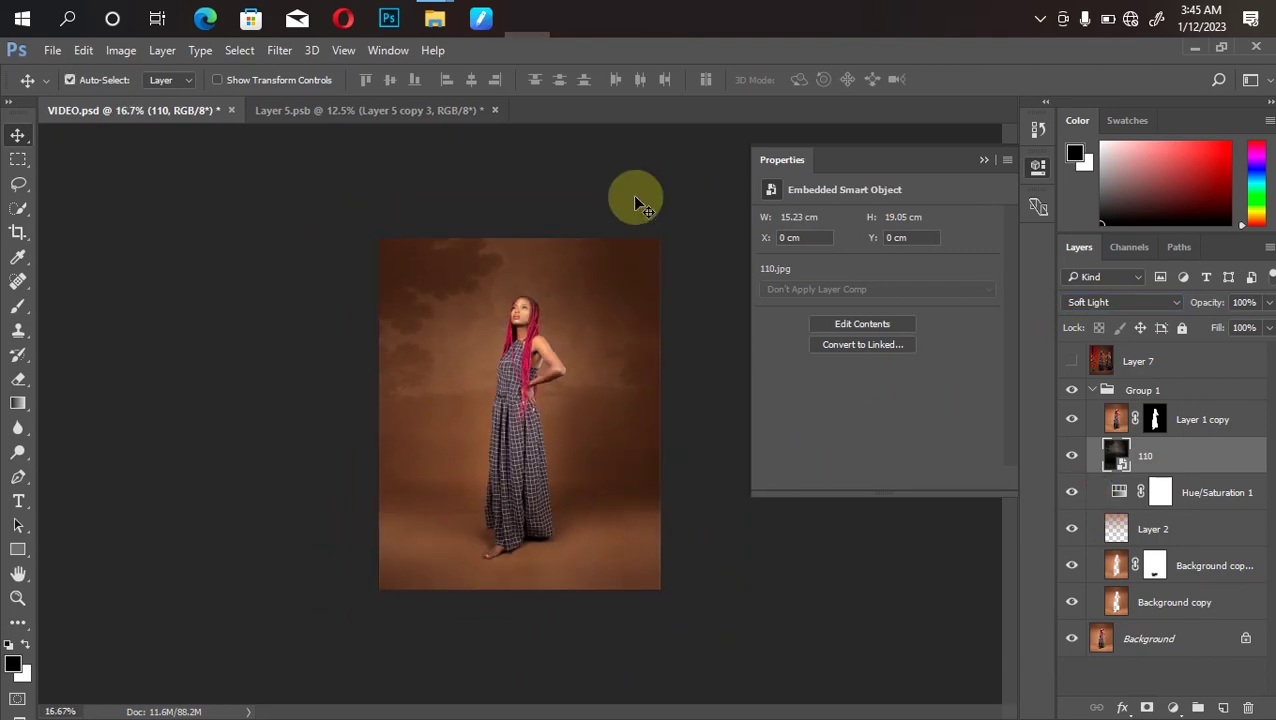
left_click(69, 80)
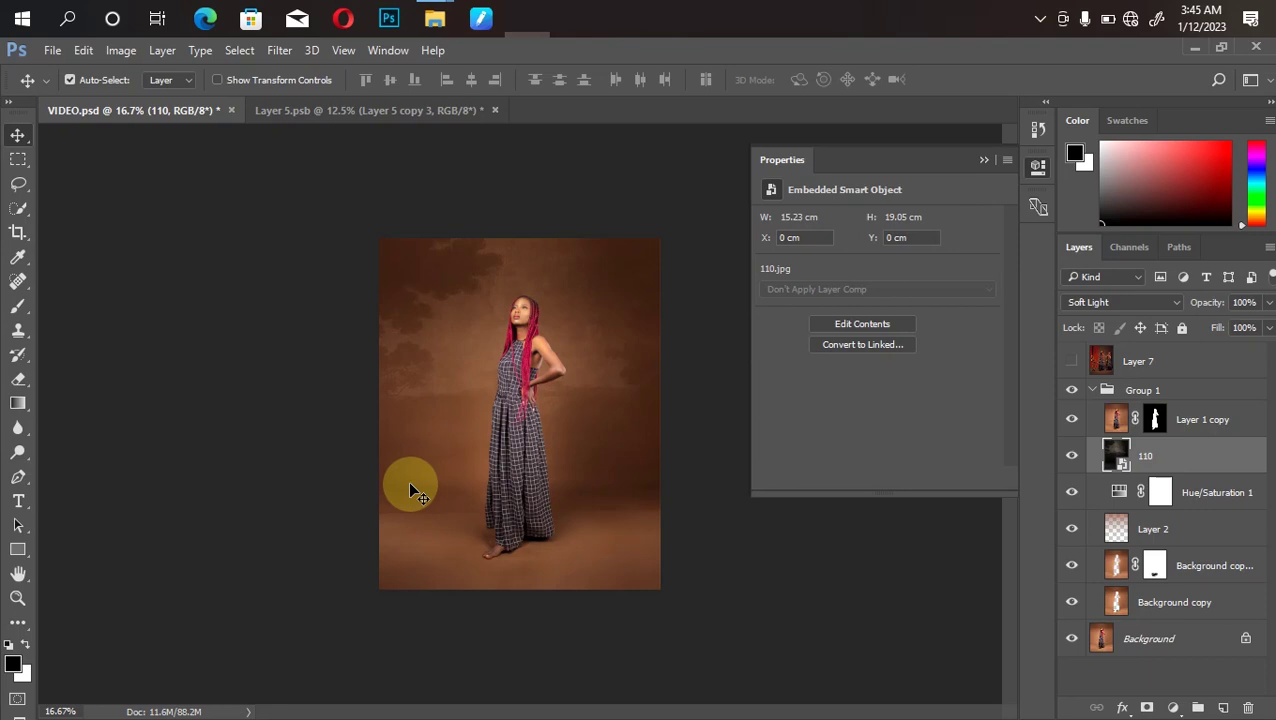
left_click(1071, 362)
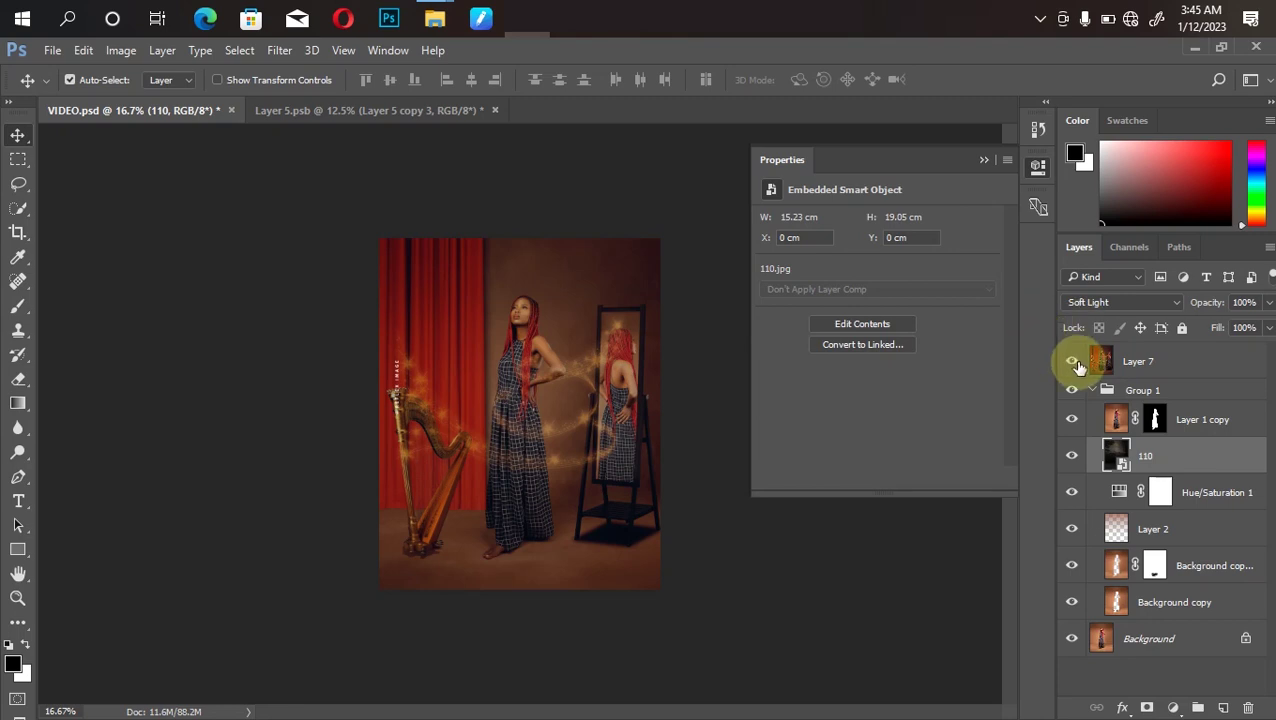
left_click(1073, 363)
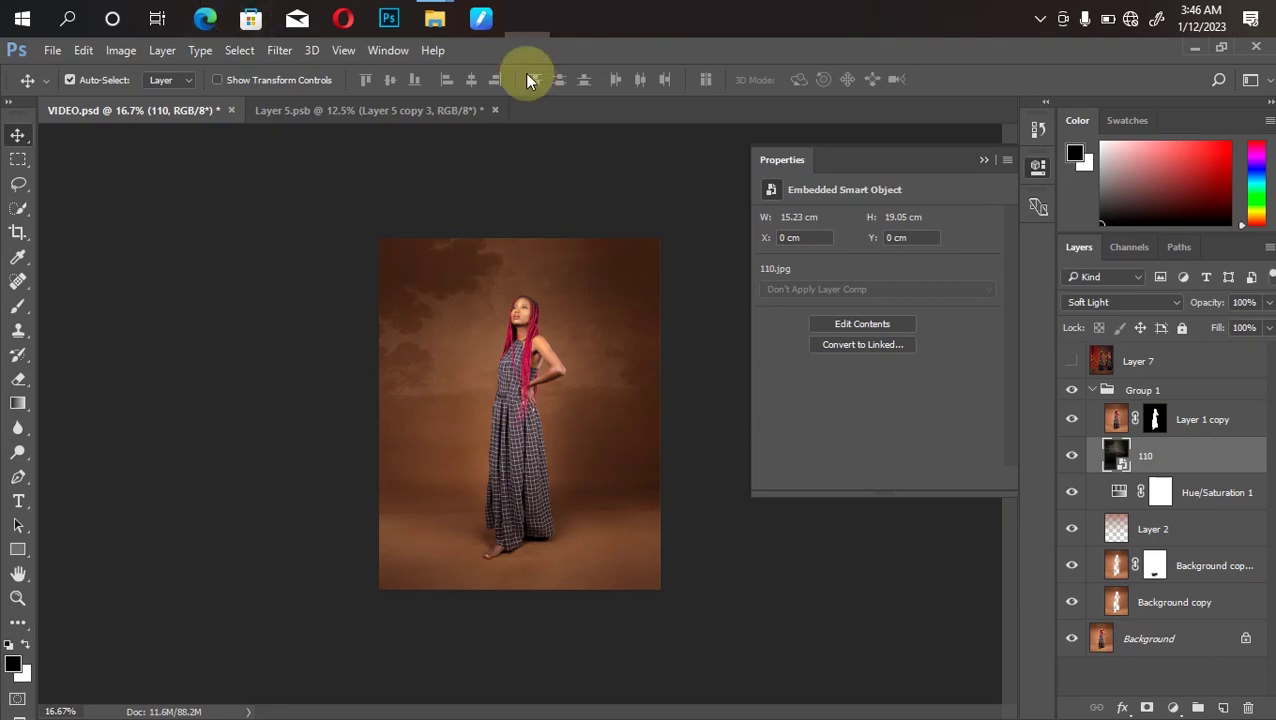
mouse_move(432, 16)
mouse_move(395, 92)
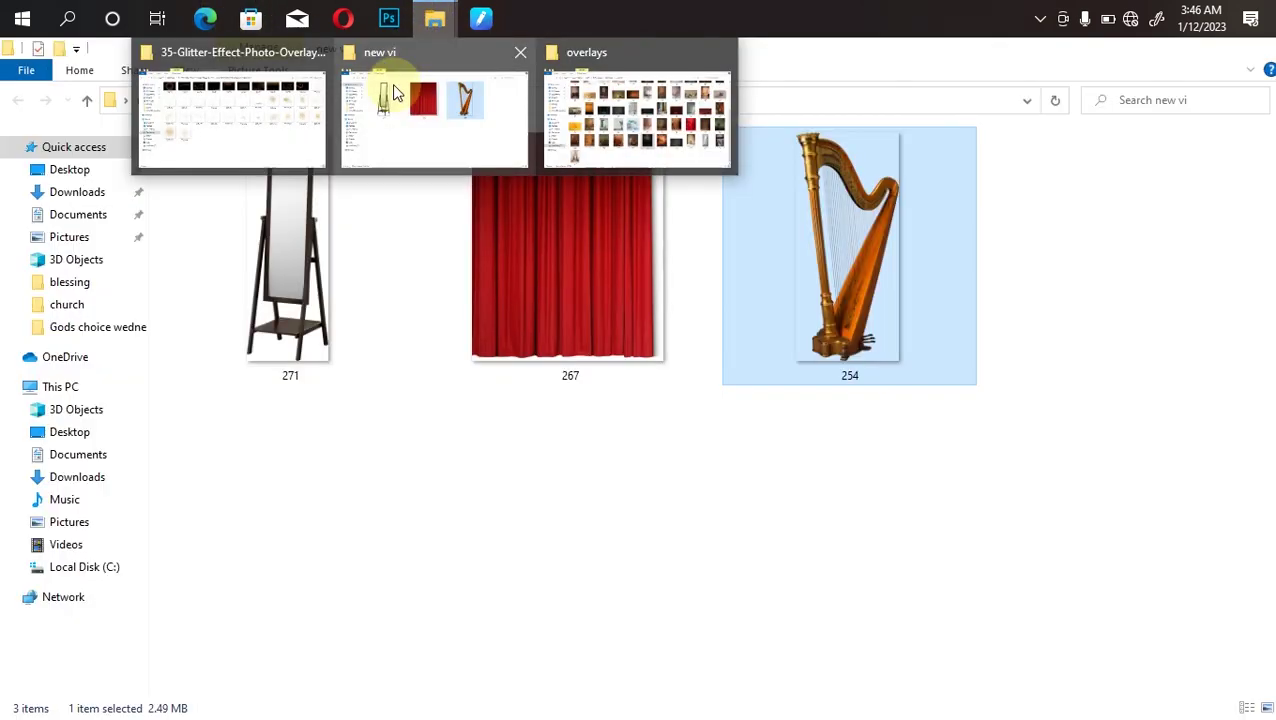
left_click(424, 132)
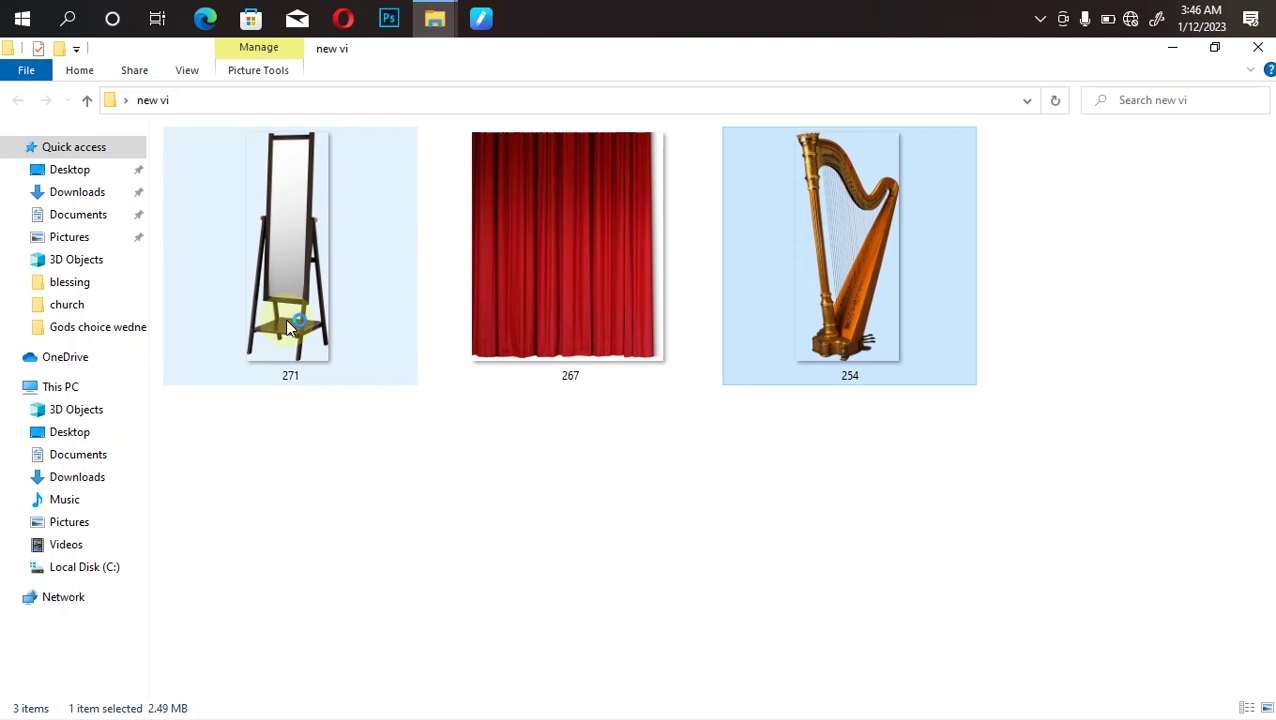
left_click_drag(345, 281, 592, 458)
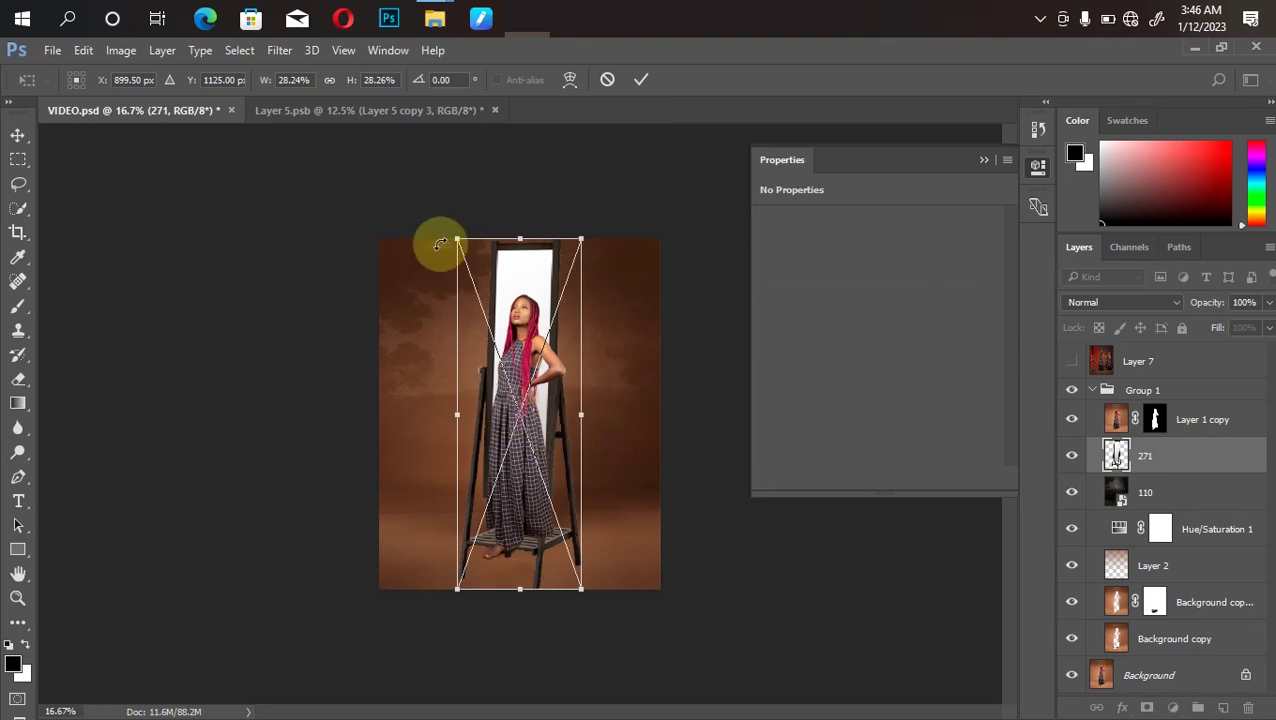
left_click_drag(458, 243, 551, 380)
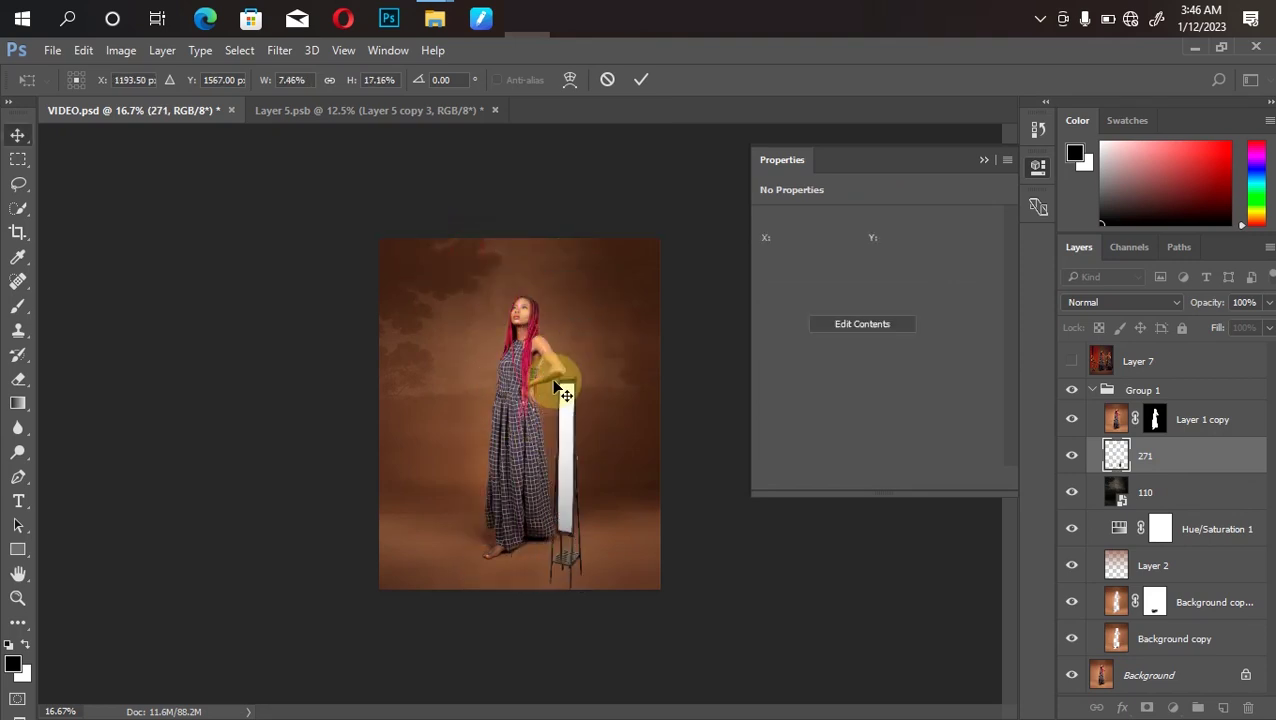
key("Return")
key("Delete")
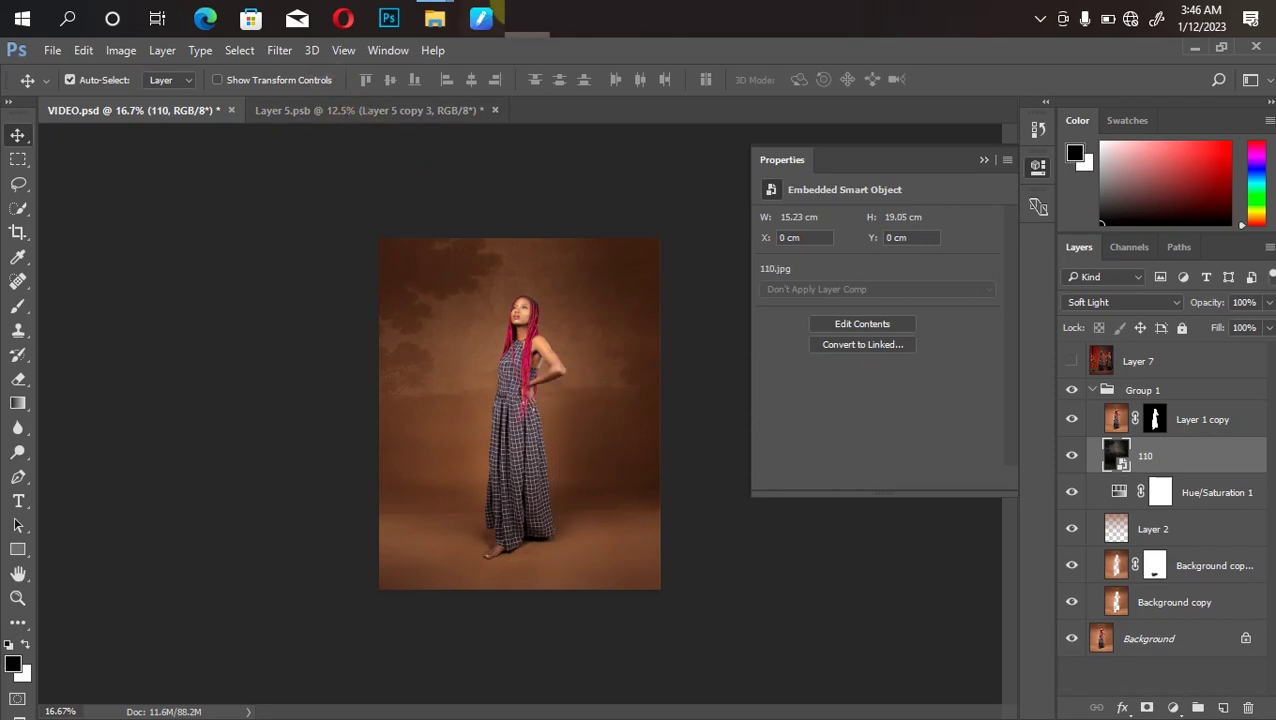
Place mirror image 271 from the new vi folder, scaled to about 4.7 × 13.2 cm, on the floor behind the woman near the right edge.
mouse_move(434, 22)
left_click(450, 110)
left_click_drag(263, 259, 604, 398)
left_click_drag(457, 243, 535, 389)
left_click_drag(535, 465, 601, 425)
left_click_drag(647, 348, 680, 306)
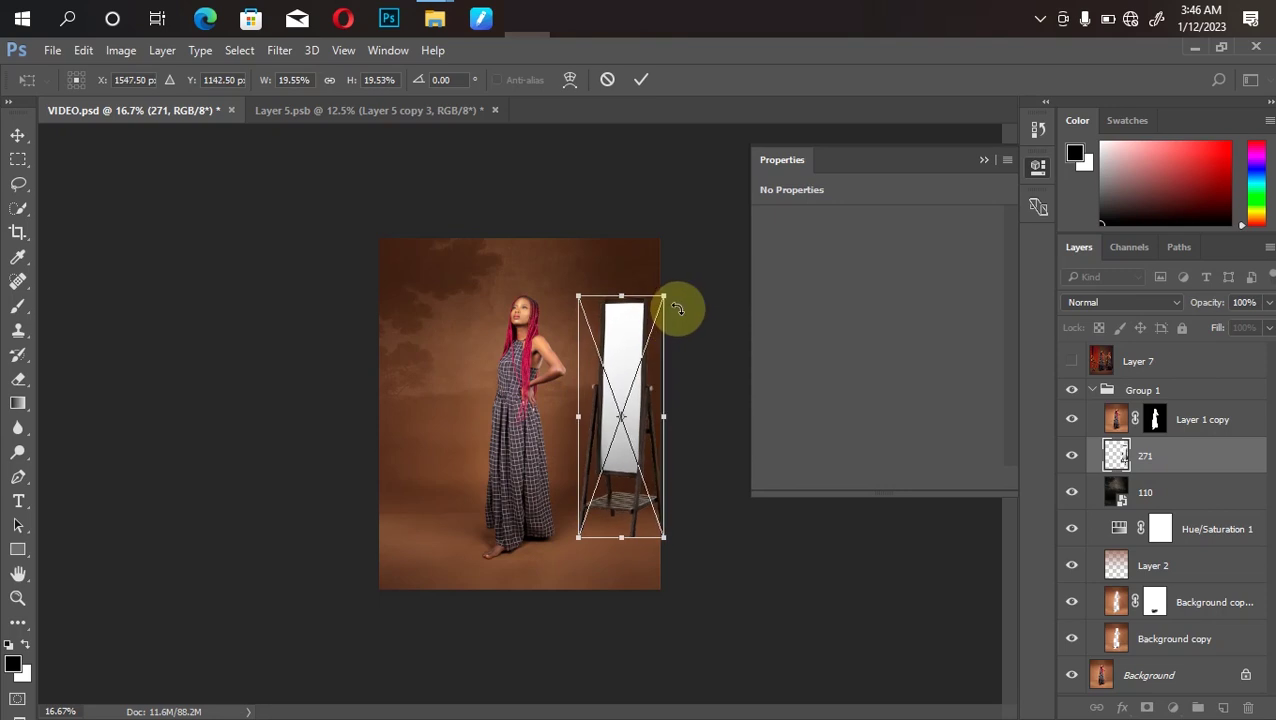
left_click_drag(624, 381, 619, 391)
key("Return")
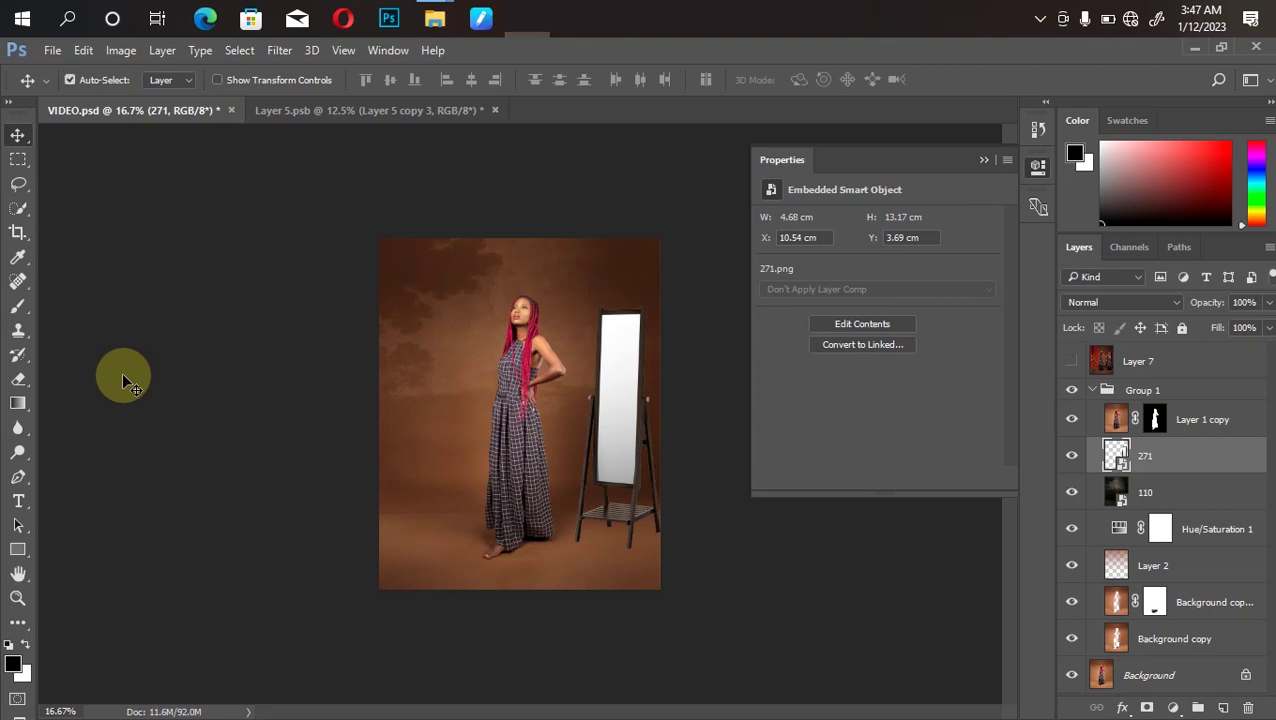
Draw a closed Pen path linking the mirror stand's four feet, and add an empty layer directly beneath mirror layer 271.
left_click(19, 160)
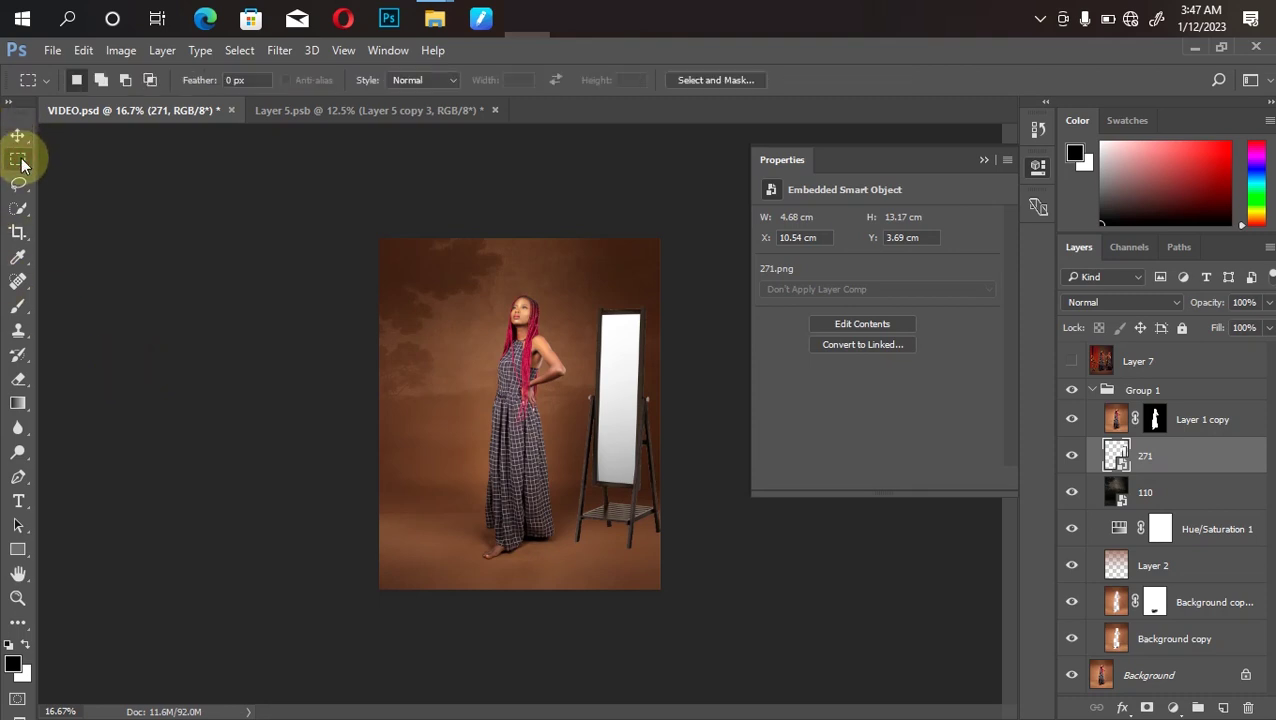
left_click(18, 478)
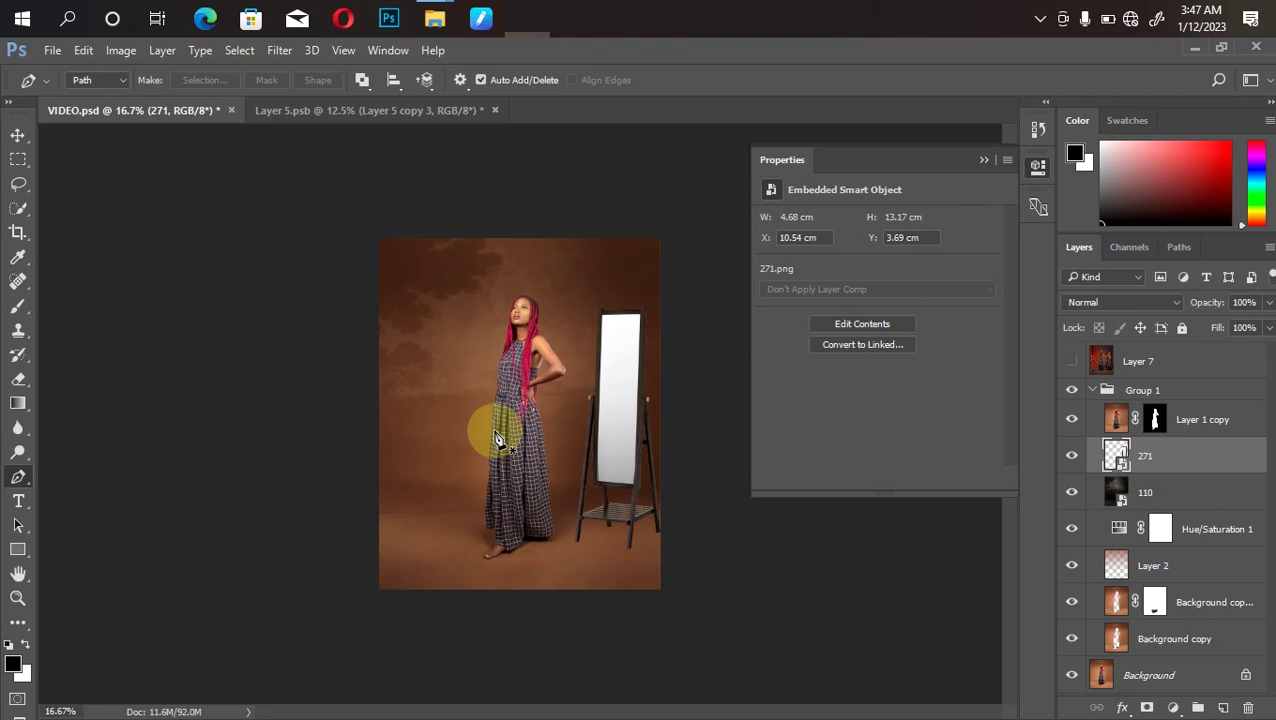
left_click(388, 50)
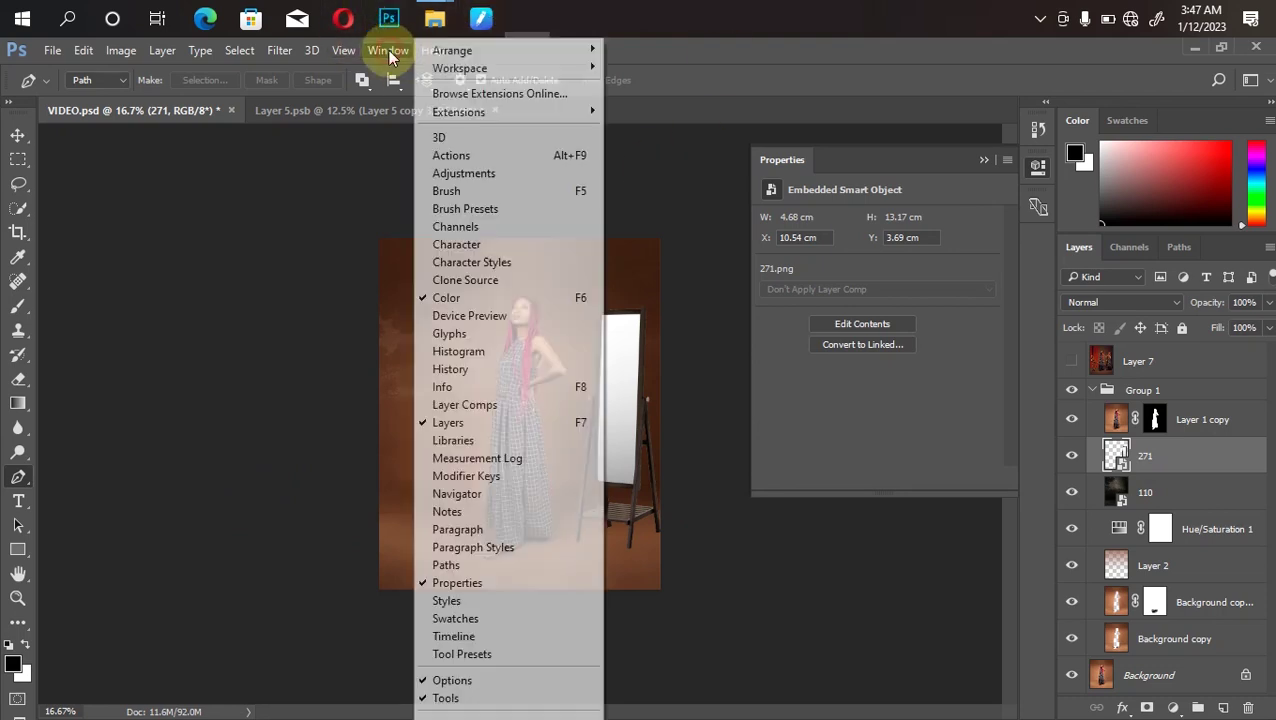
left_click(465, 493)
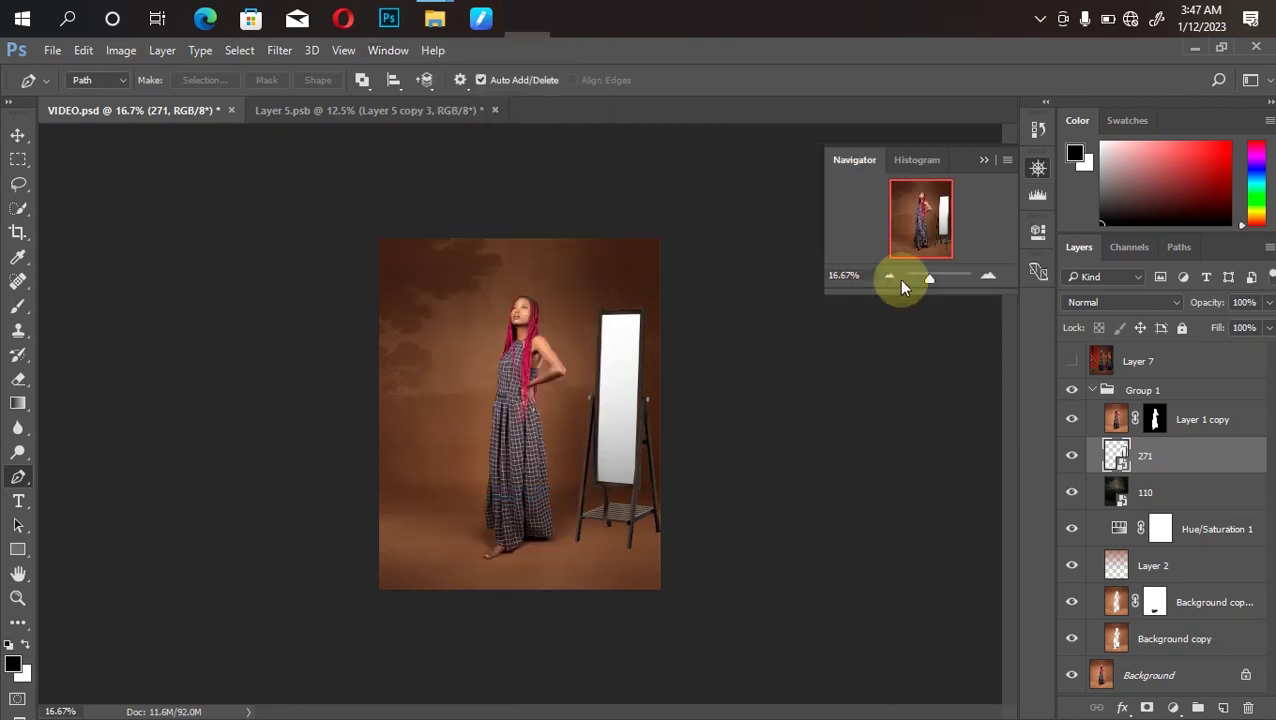
left_click_drag(924, 283, 933, 282)
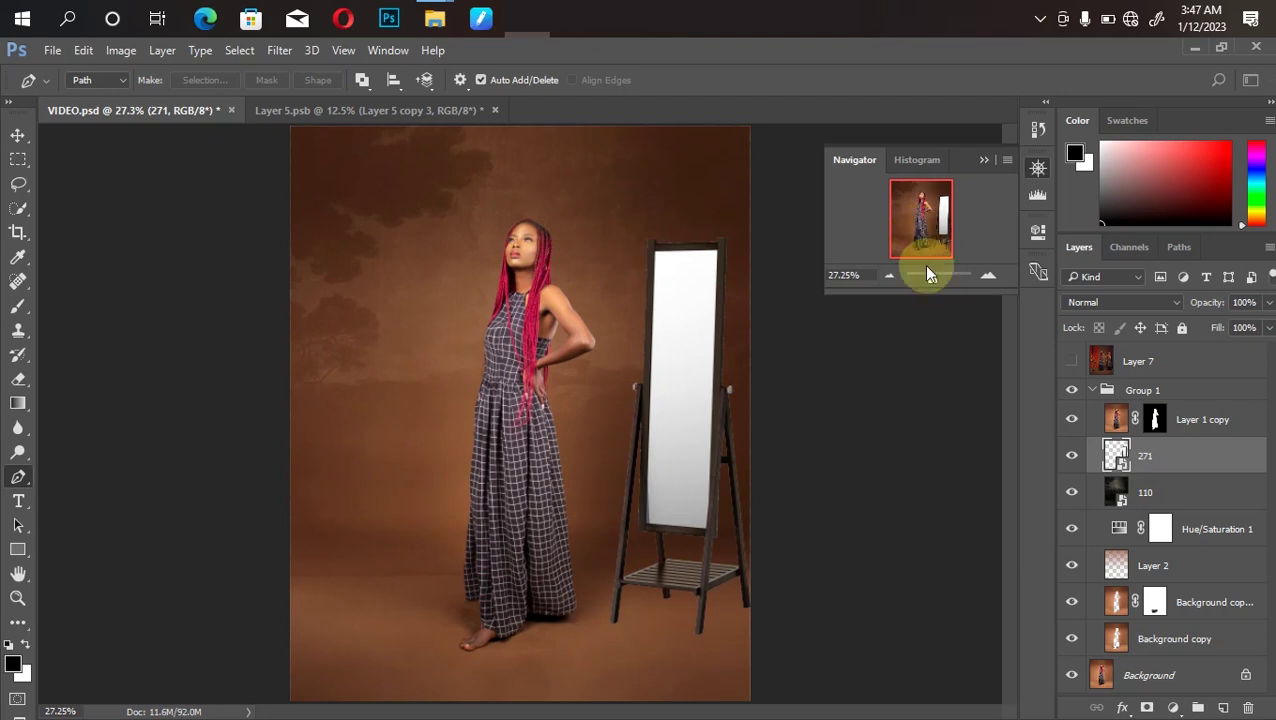
left_click_drag(932, 282, 933, 279)
left_click_drag(920, 236, 926, 252)
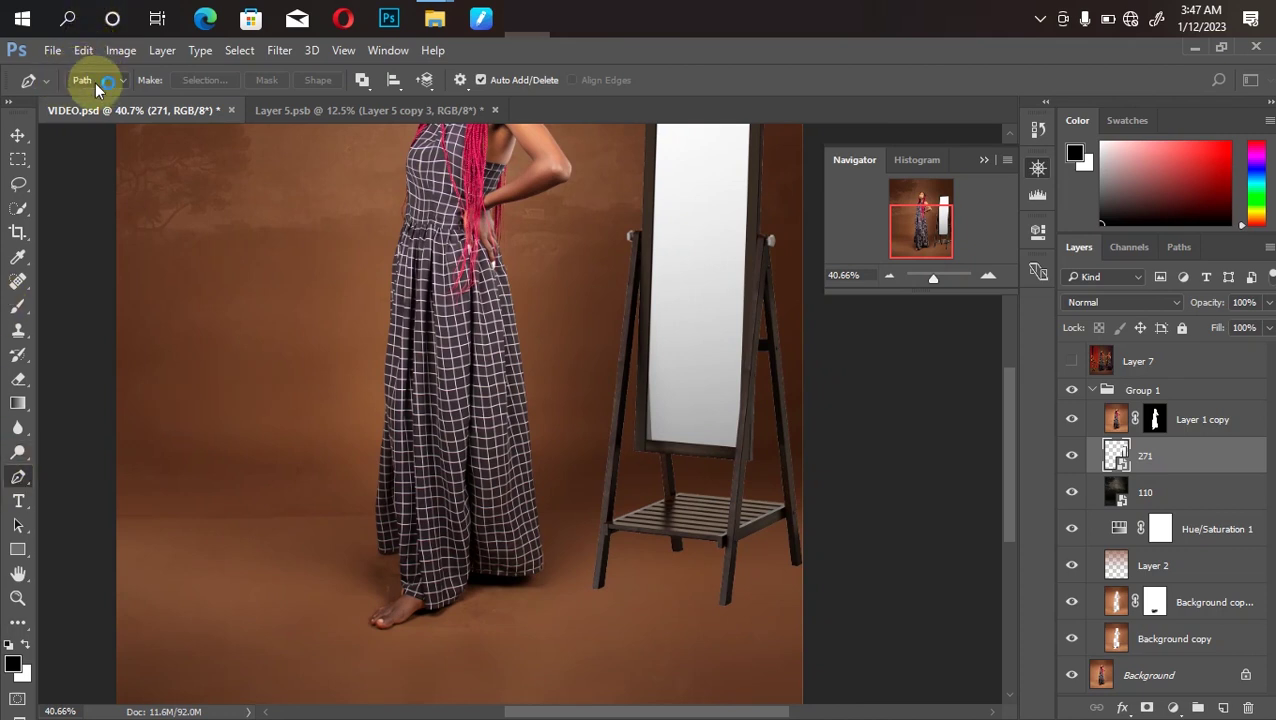
left_click(601, 585)
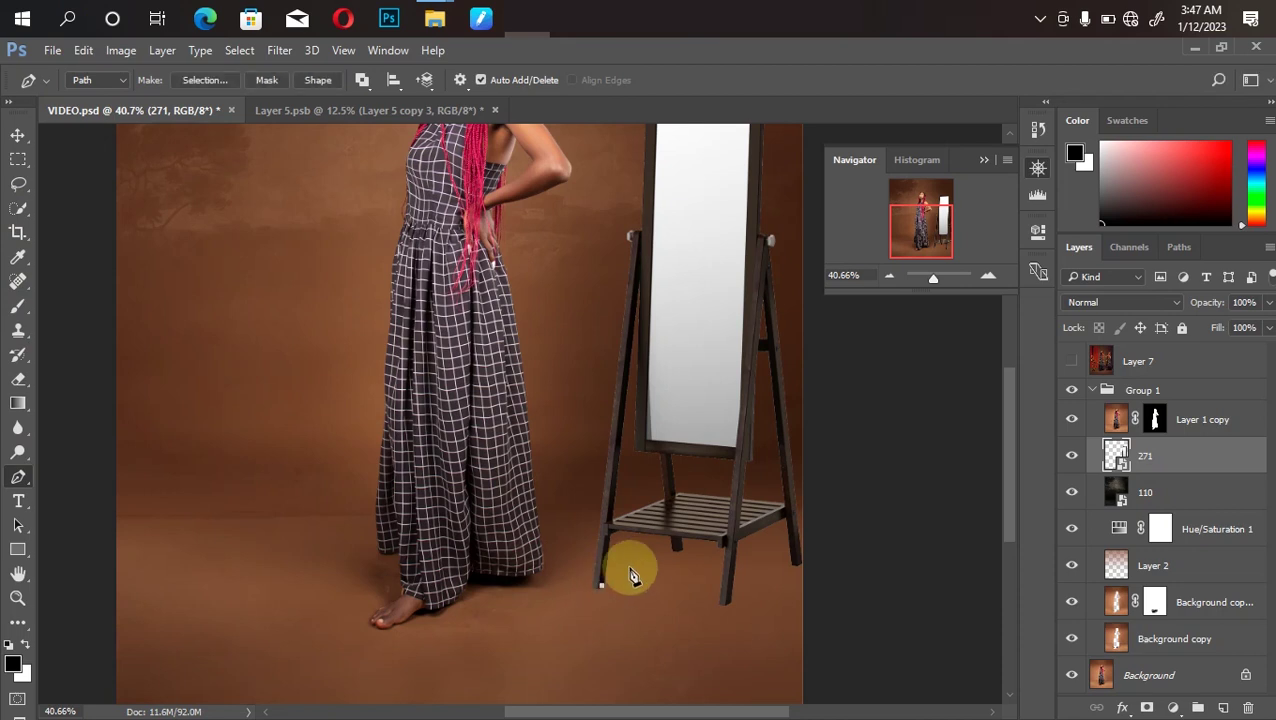
left_click(677, 550)
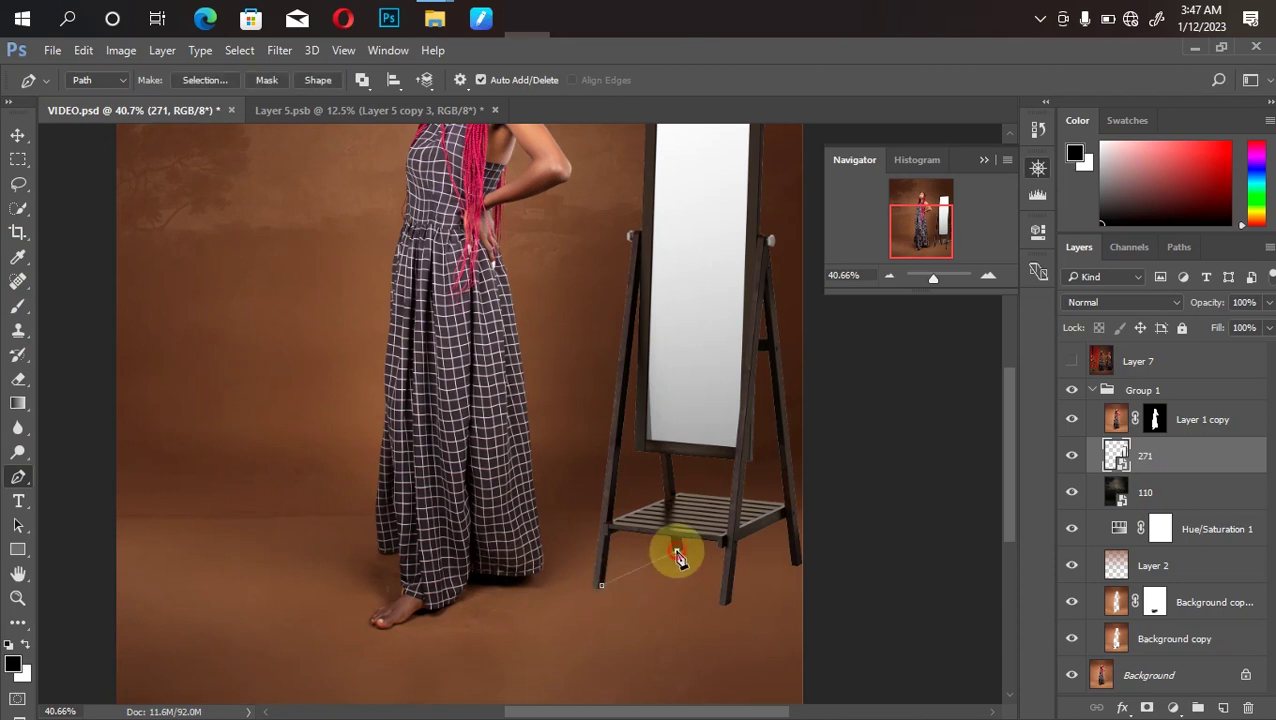
left_click(795, 563)
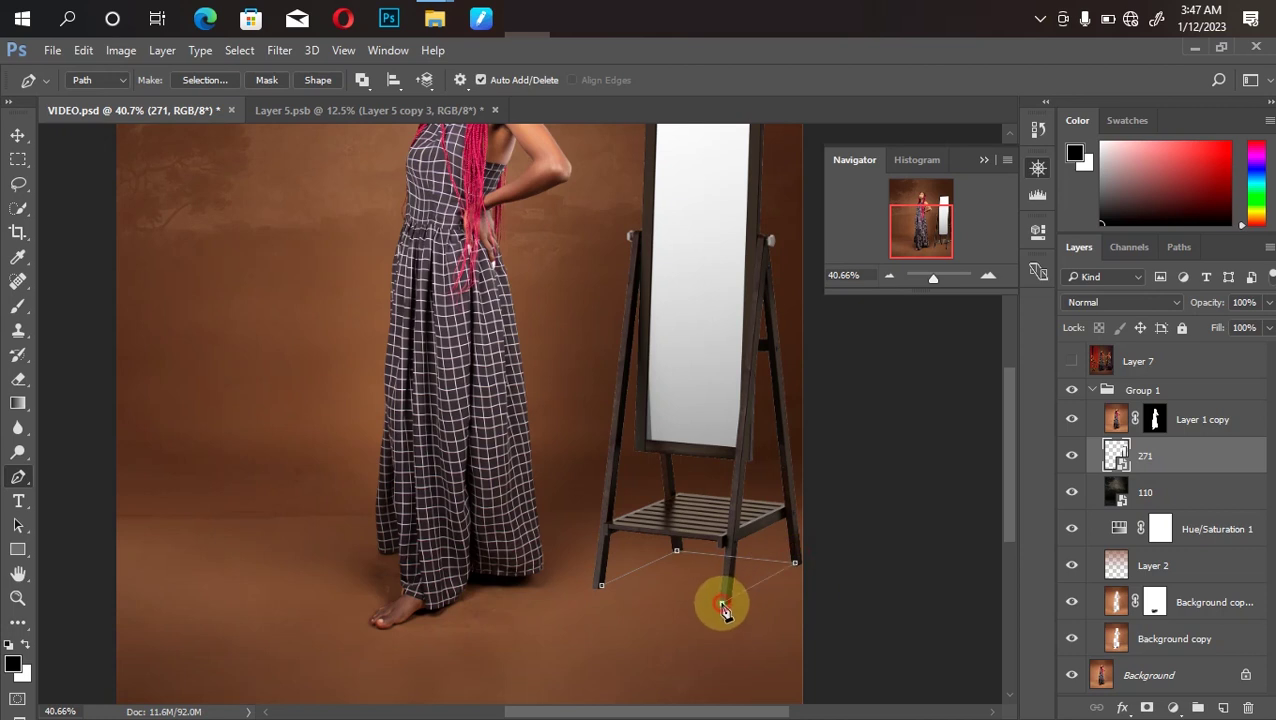
left_click(722, 603)
left_click(601, 588)
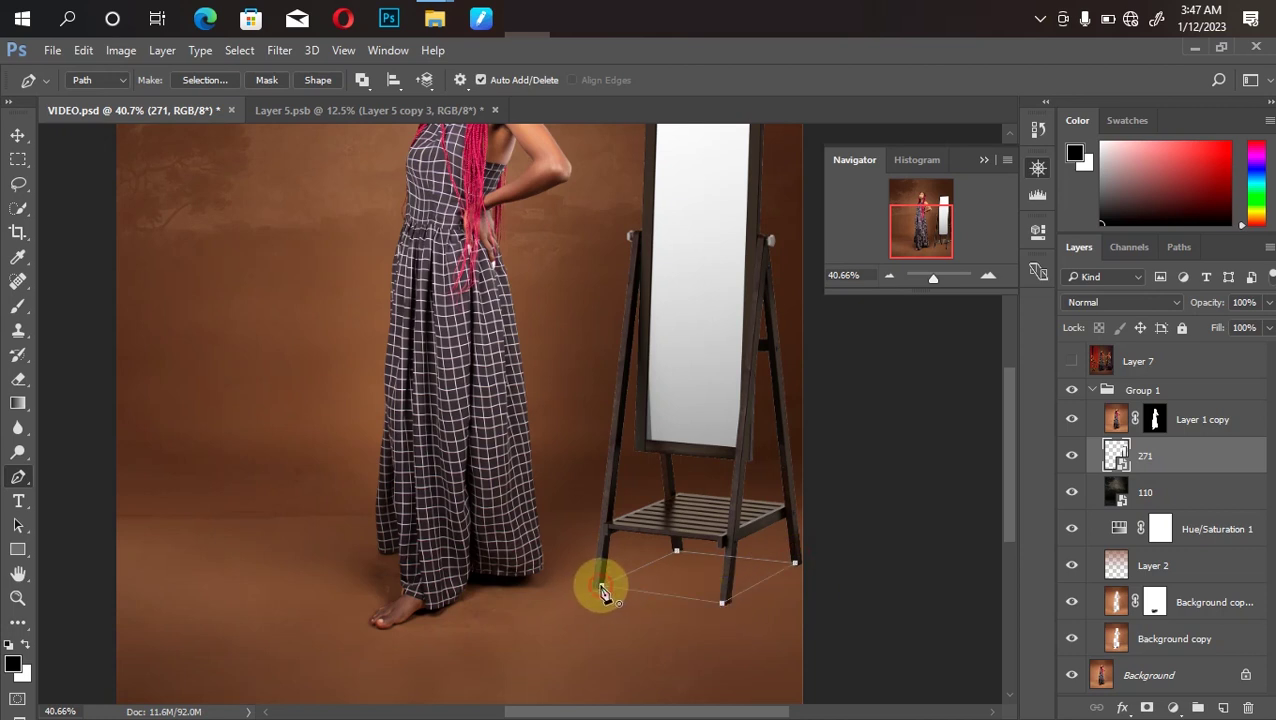
left_click(1222, 707)
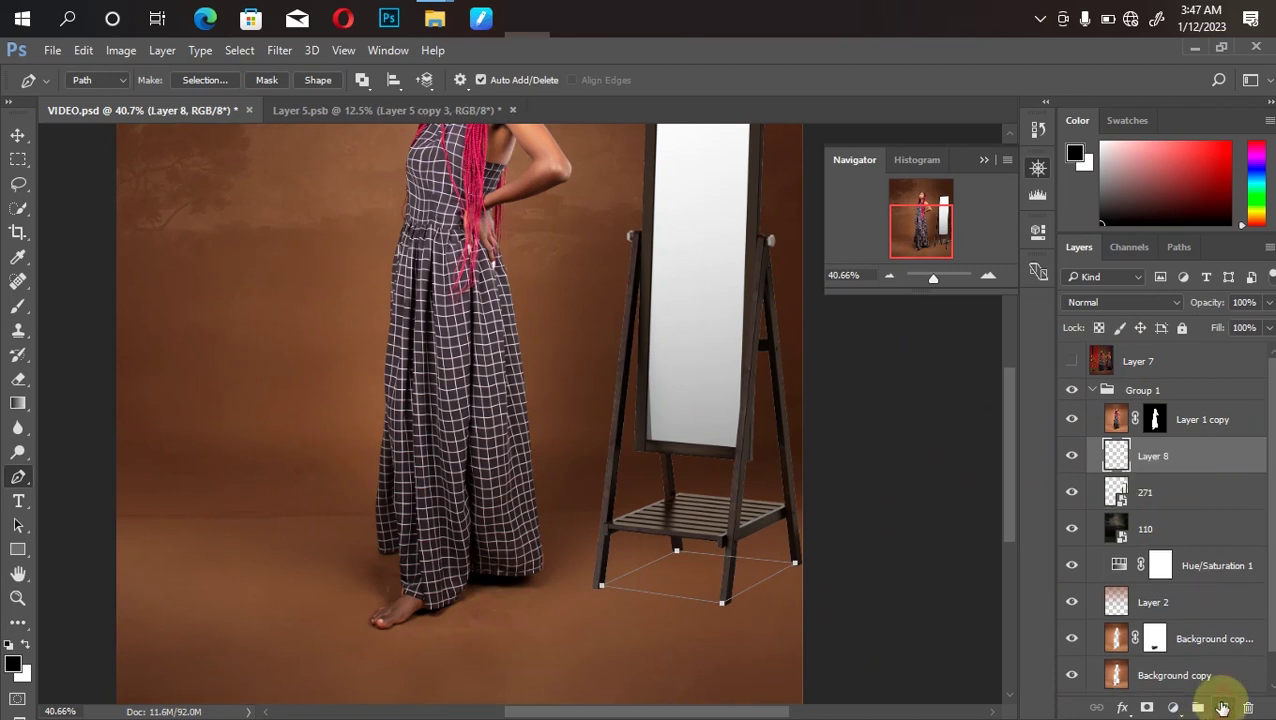
left_click_drag(1167, 456, 1162, 504)
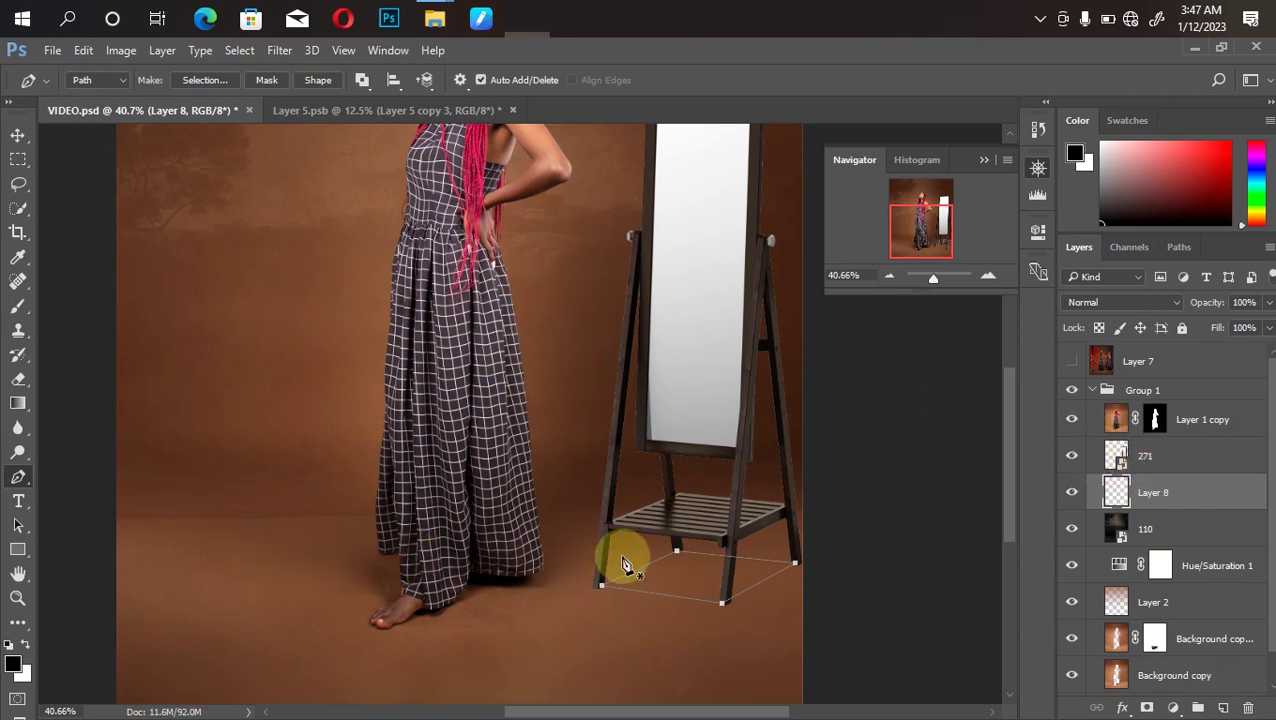
Try converting the floor path into a new selection with a 30-pixel feather radius, and undo it.
left_click(204, 80)
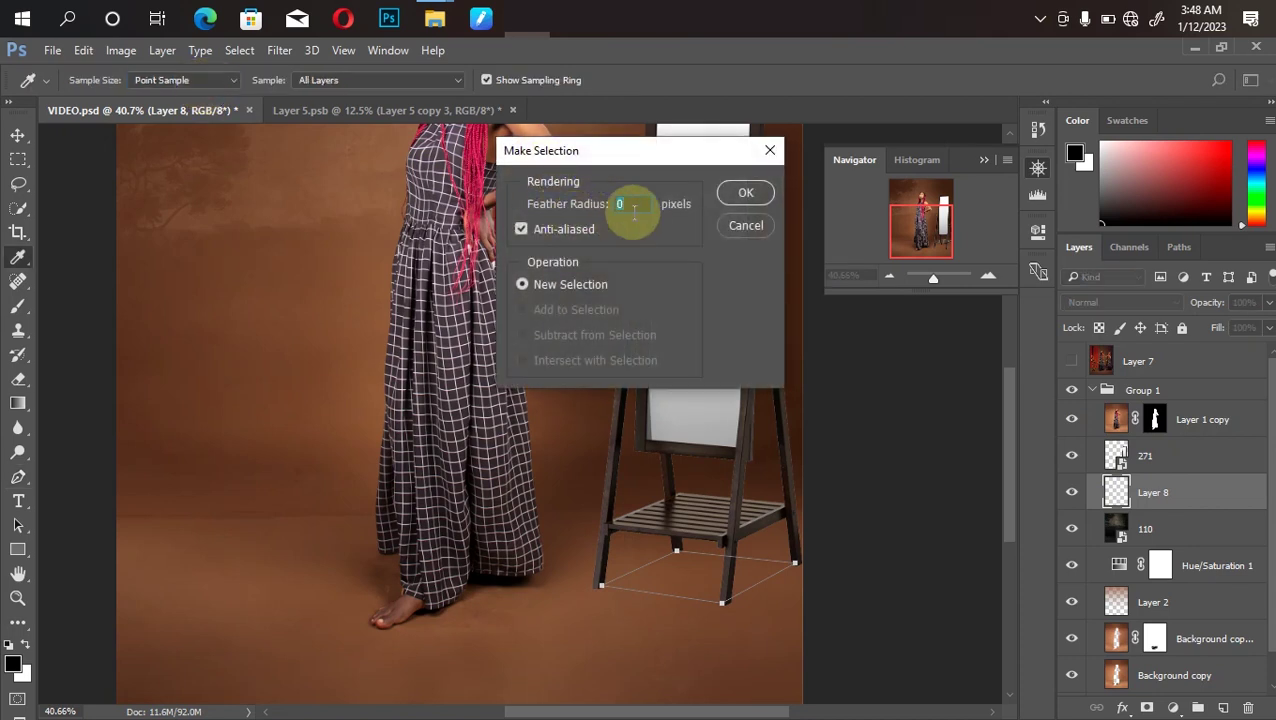
type("3")
key("Return")
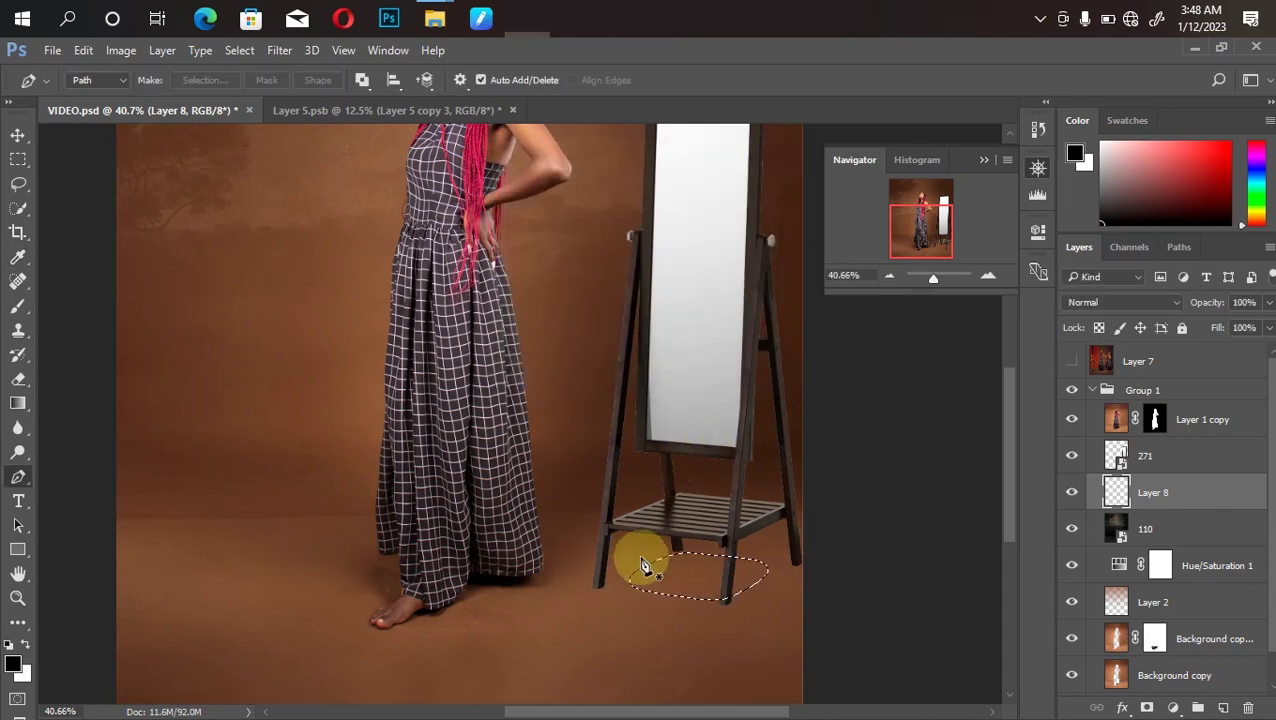
key("ctrl+z")
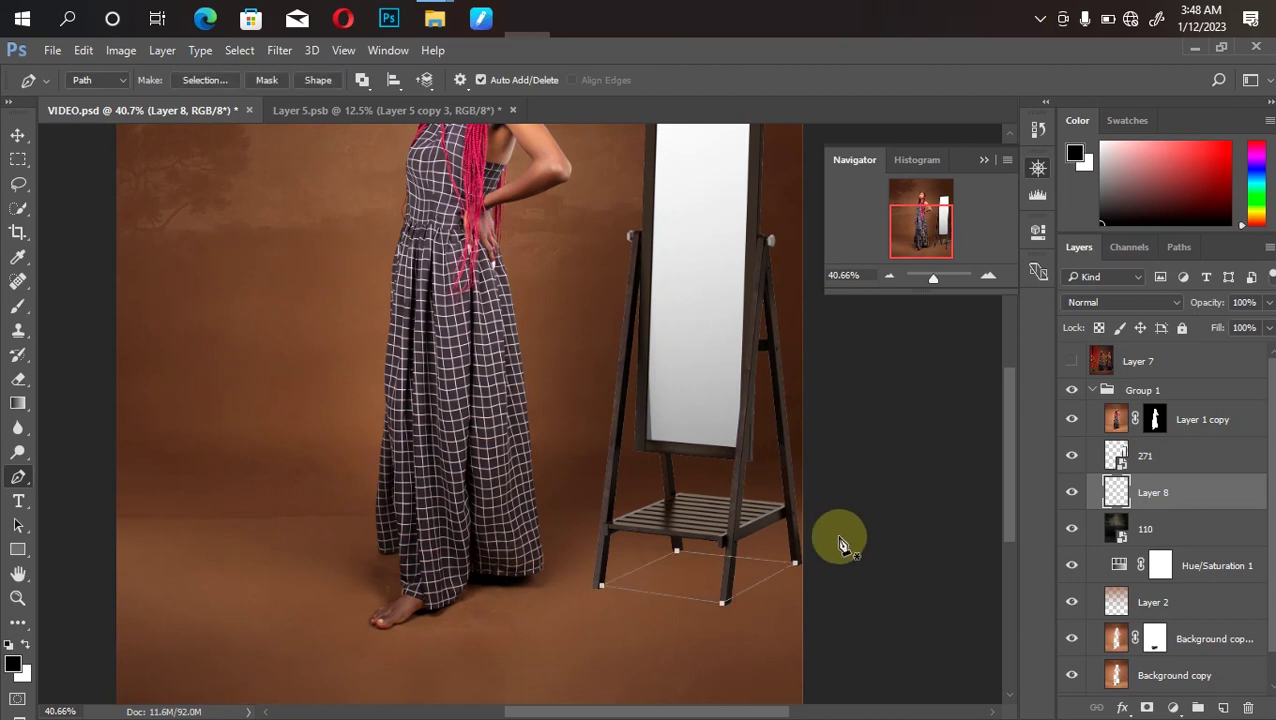
Convert the path between the mirror's feet into a new anti-aliased selection with a 15-pixel feather radius.
left_click(201, 81)
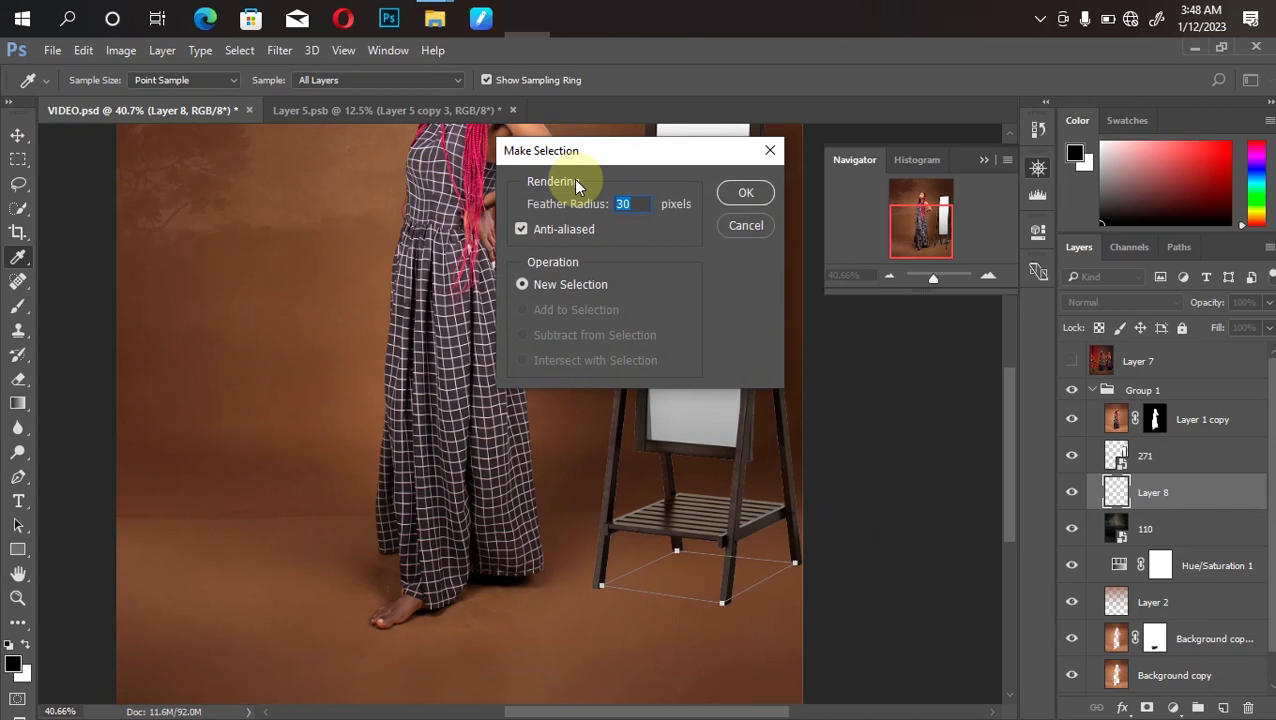
type("15")
key("Return")
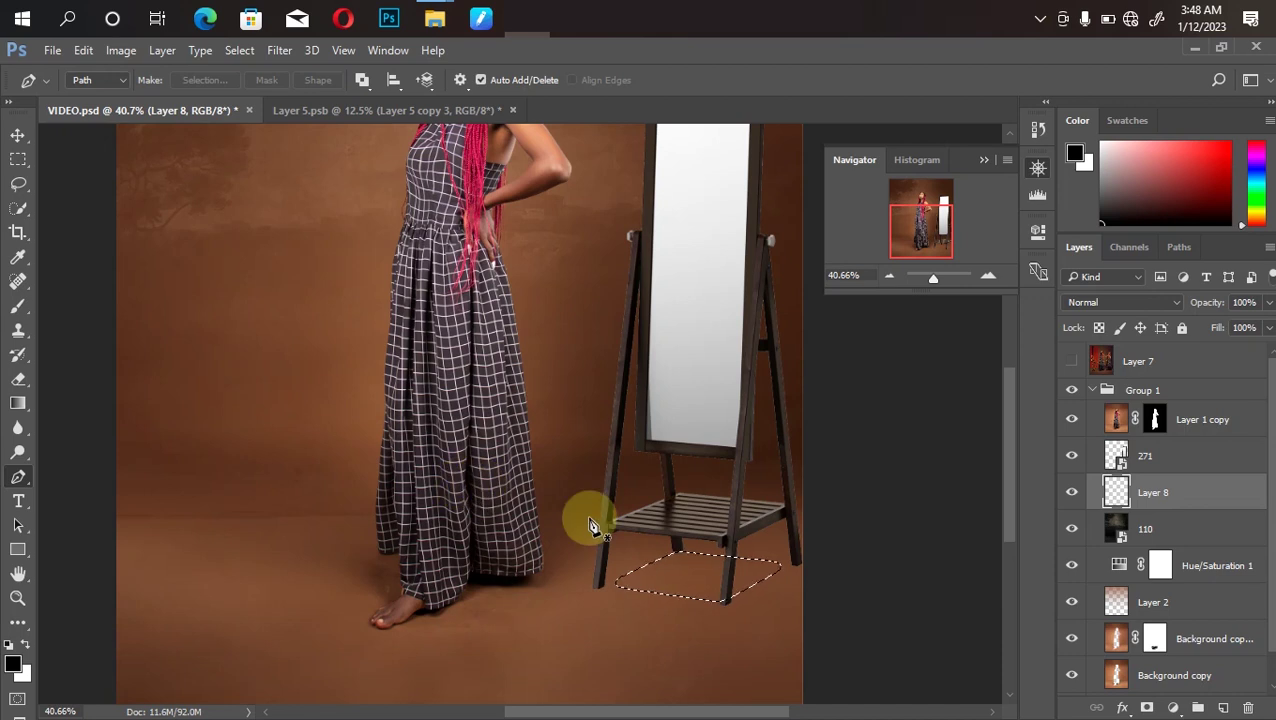
Fill the feathered floor selection with black (000000) on the empty layer as the mirror's shadow, and clear the selection.
mouse_move(16, 182)
left_mouse_down()
mouse_move(85, 178)
mouse_move(84, 208)
left_mouse_up()
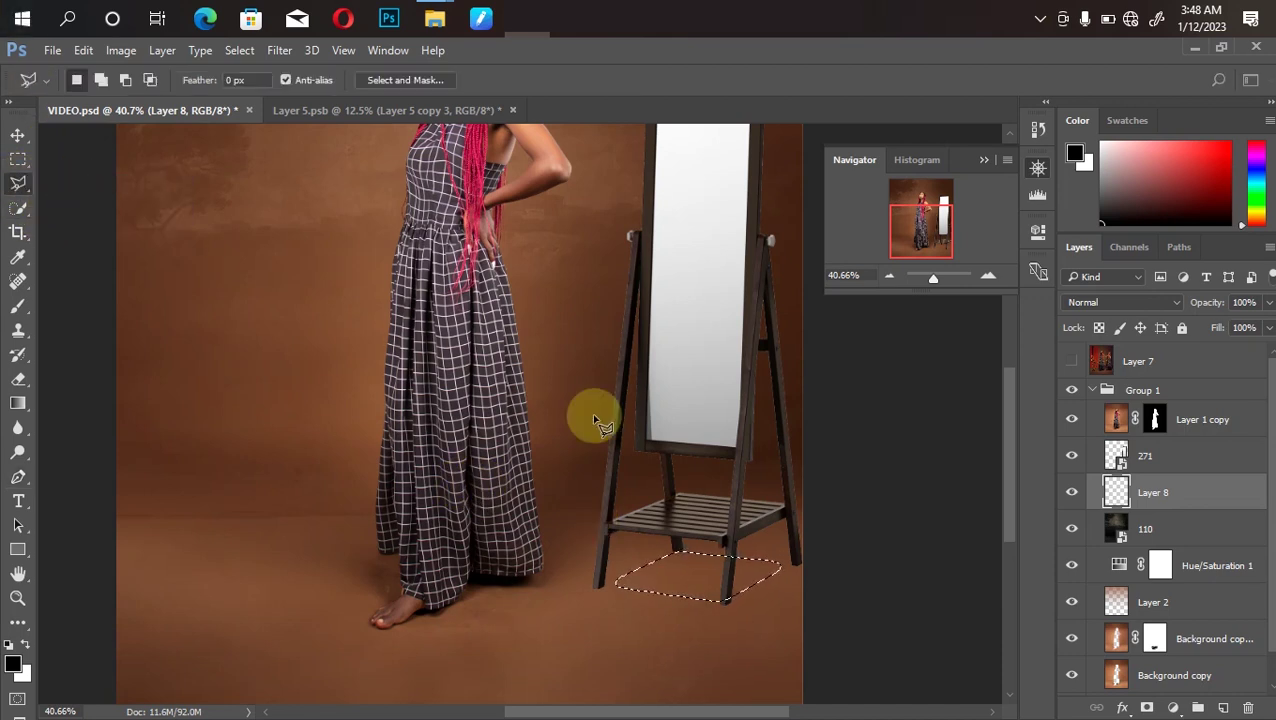
right_click(645, 576)
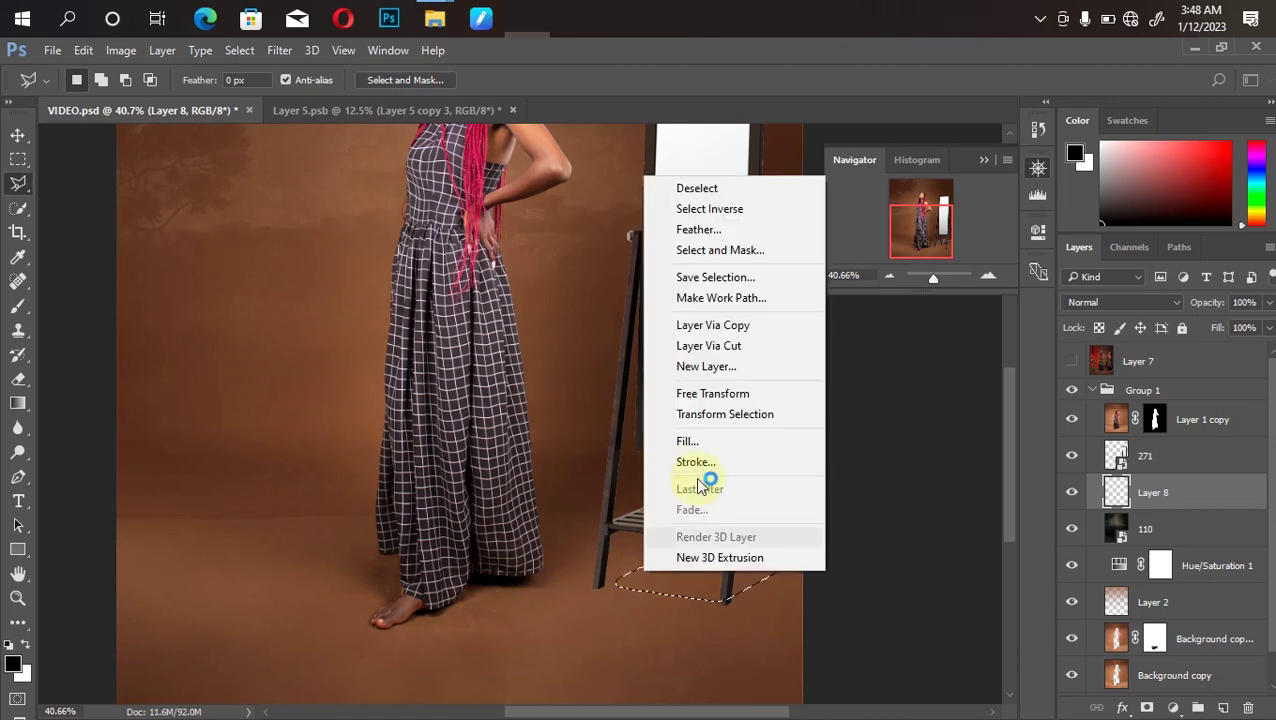
left_click(690, 441)
left_click(647, 189)
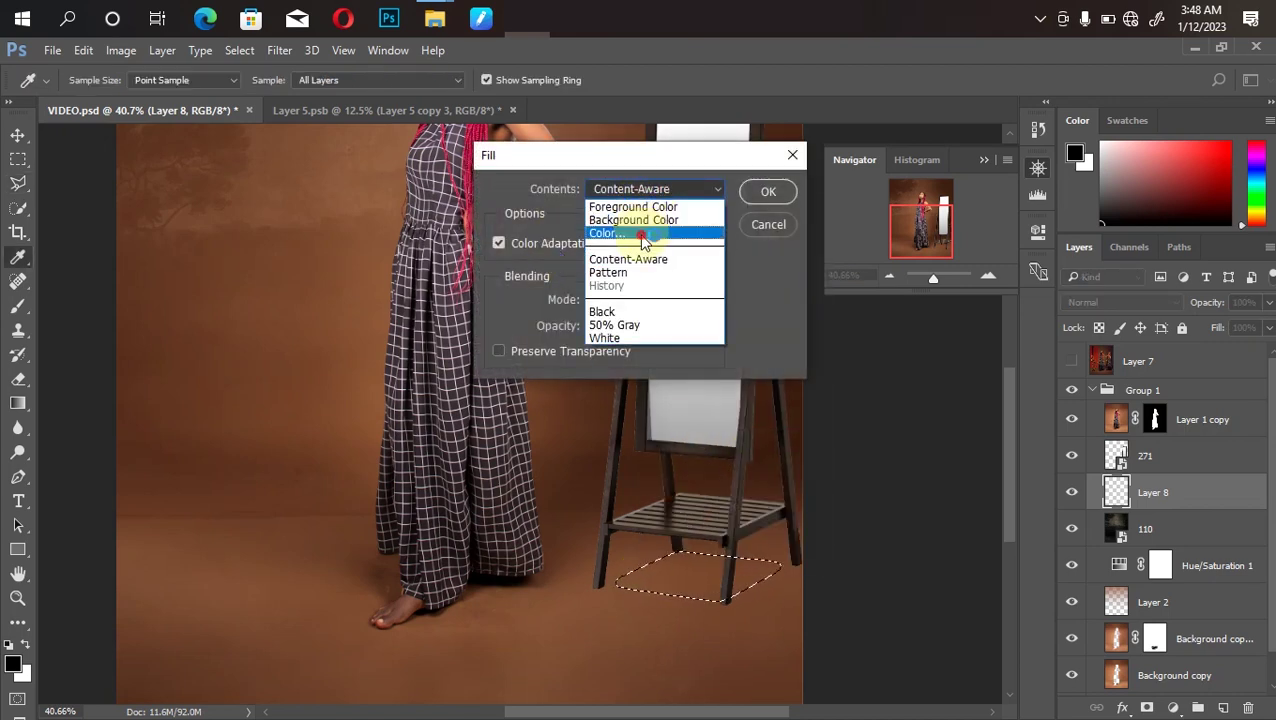
left_click(641, 235)
left_click_drag(447, 363, 352, 472)
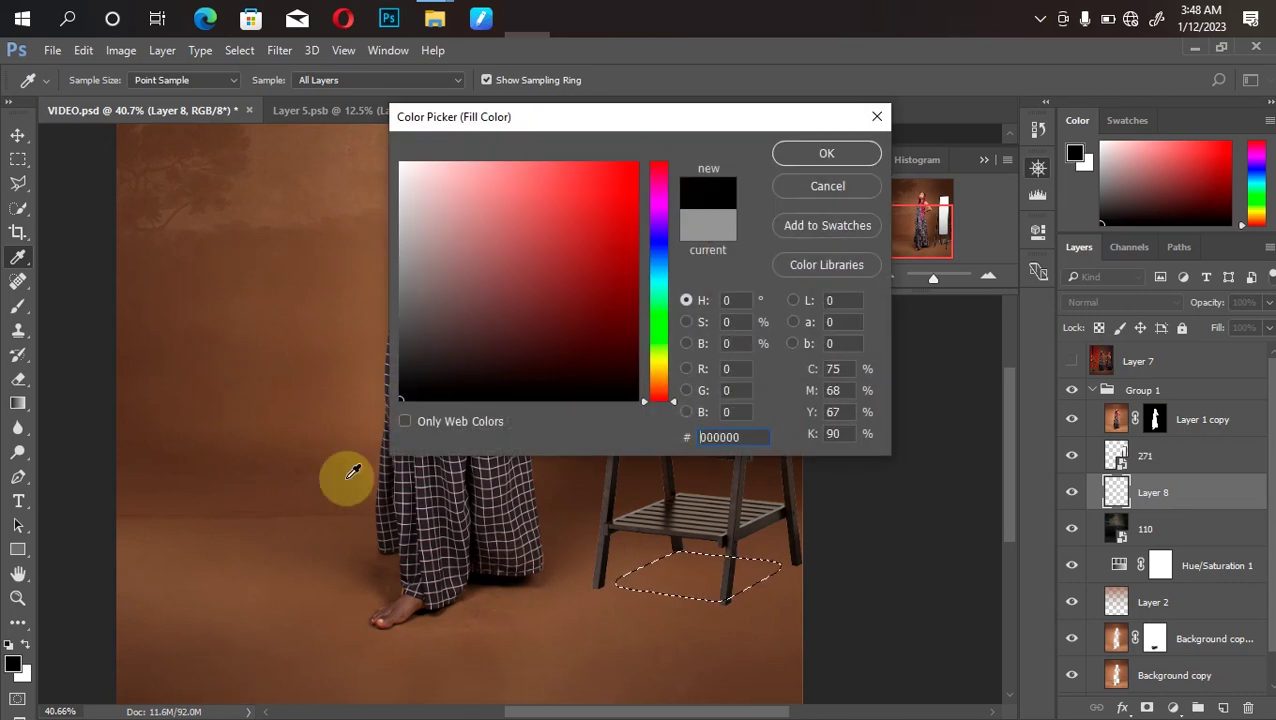
key("Return")
key("Return")
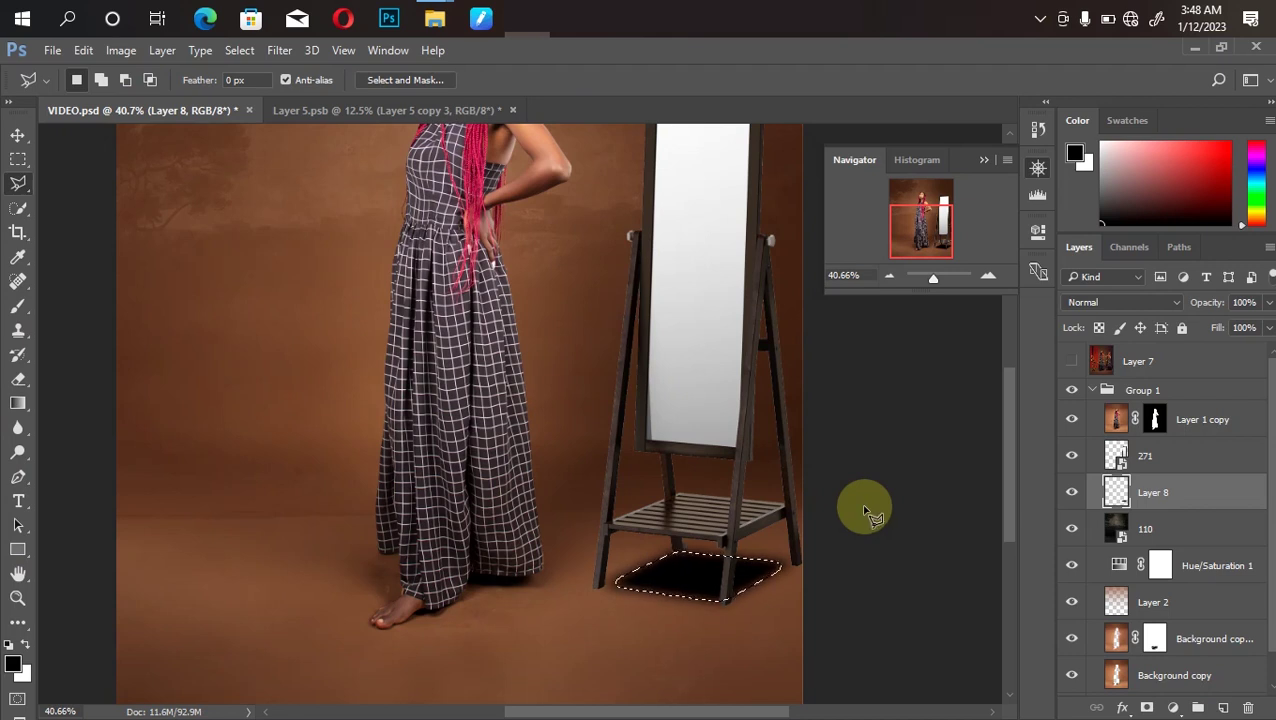
key("ctrl+d")
key("ctrl+f")
key("ctrl+minus")
key("ctrl+minus")
key("ctrl+minus")
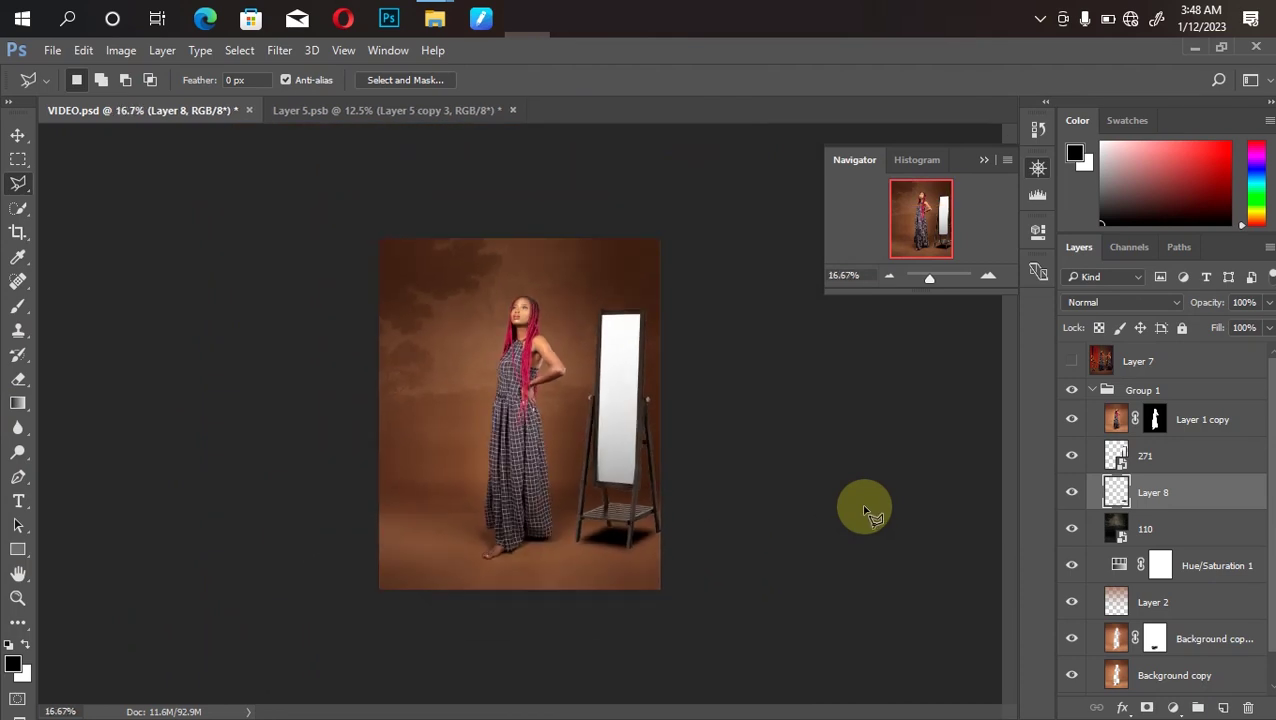
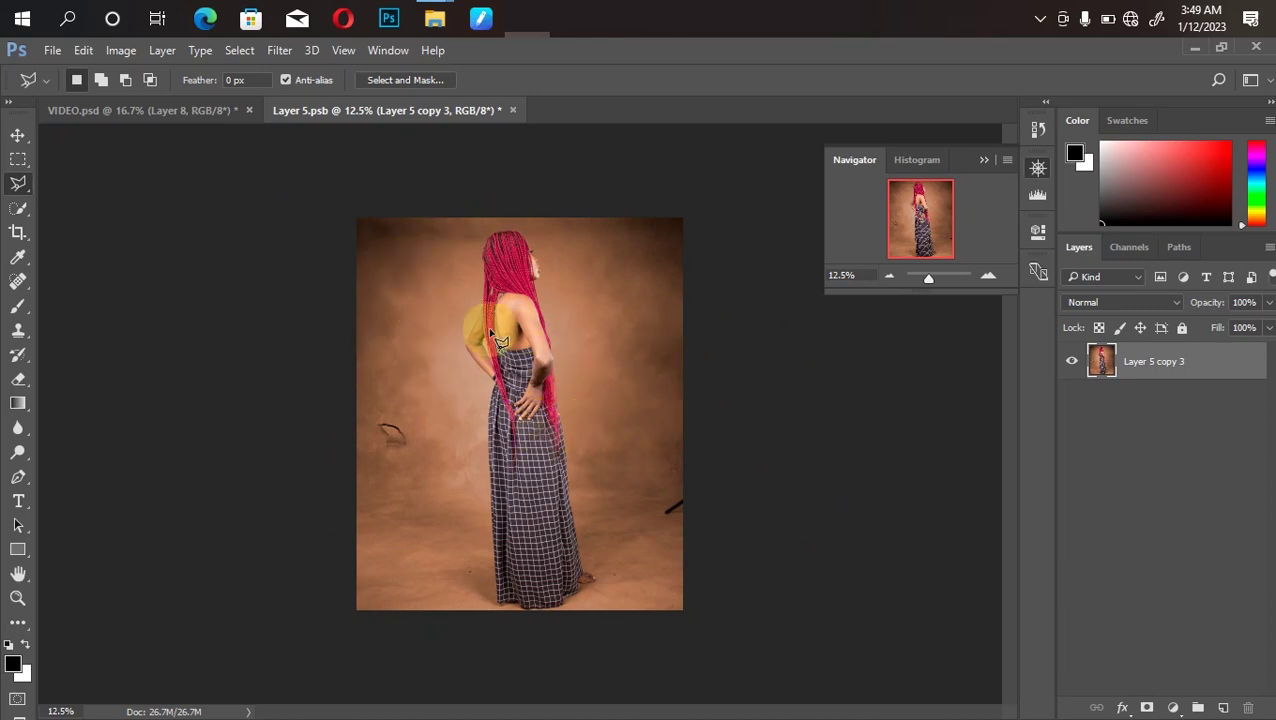
Compare the VIDEO.psd composite with the woman's back-view photo in Layer 5.psb, and return to VIDEO.psd.
left_click(182, 110)
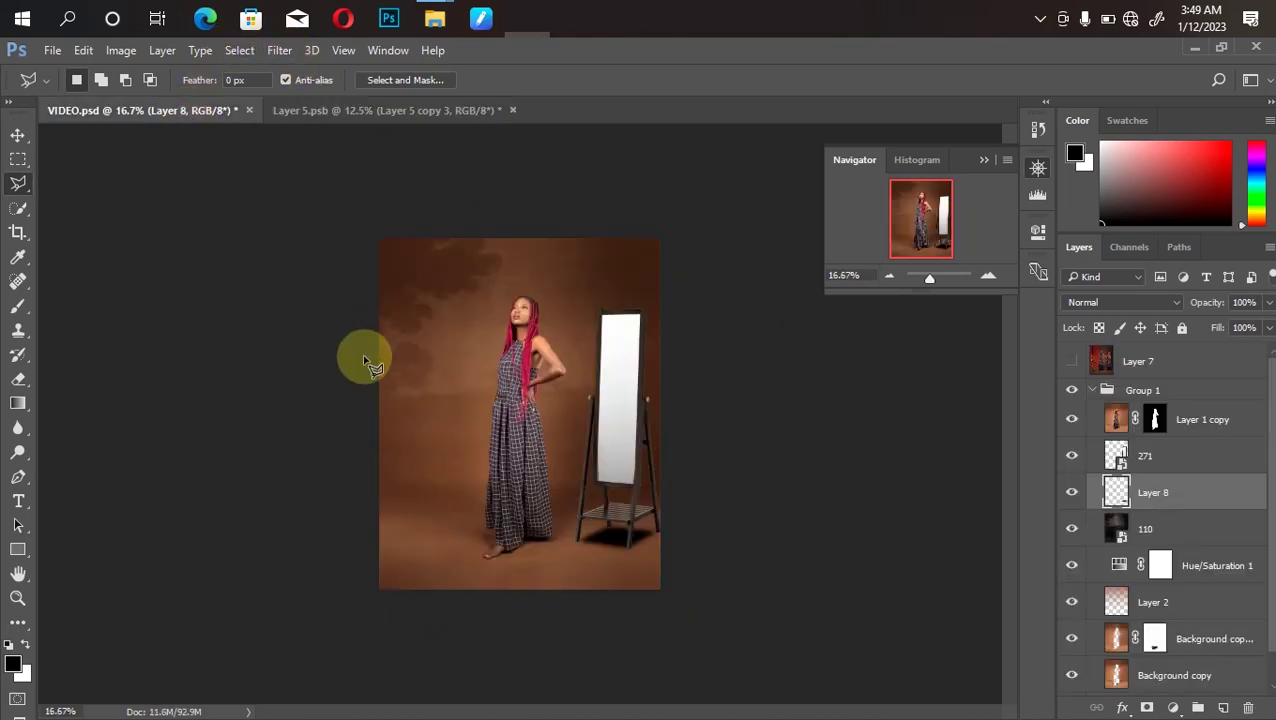
left_click(372, 109)
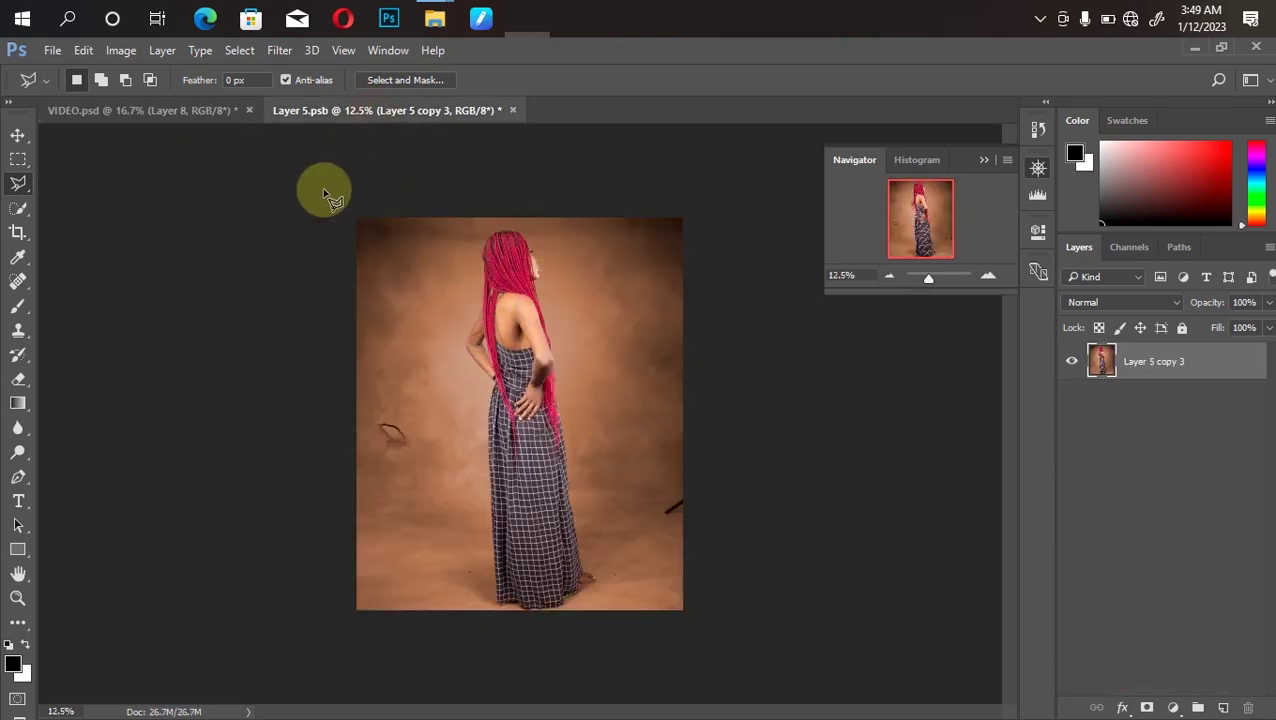
left_click(207, 111)
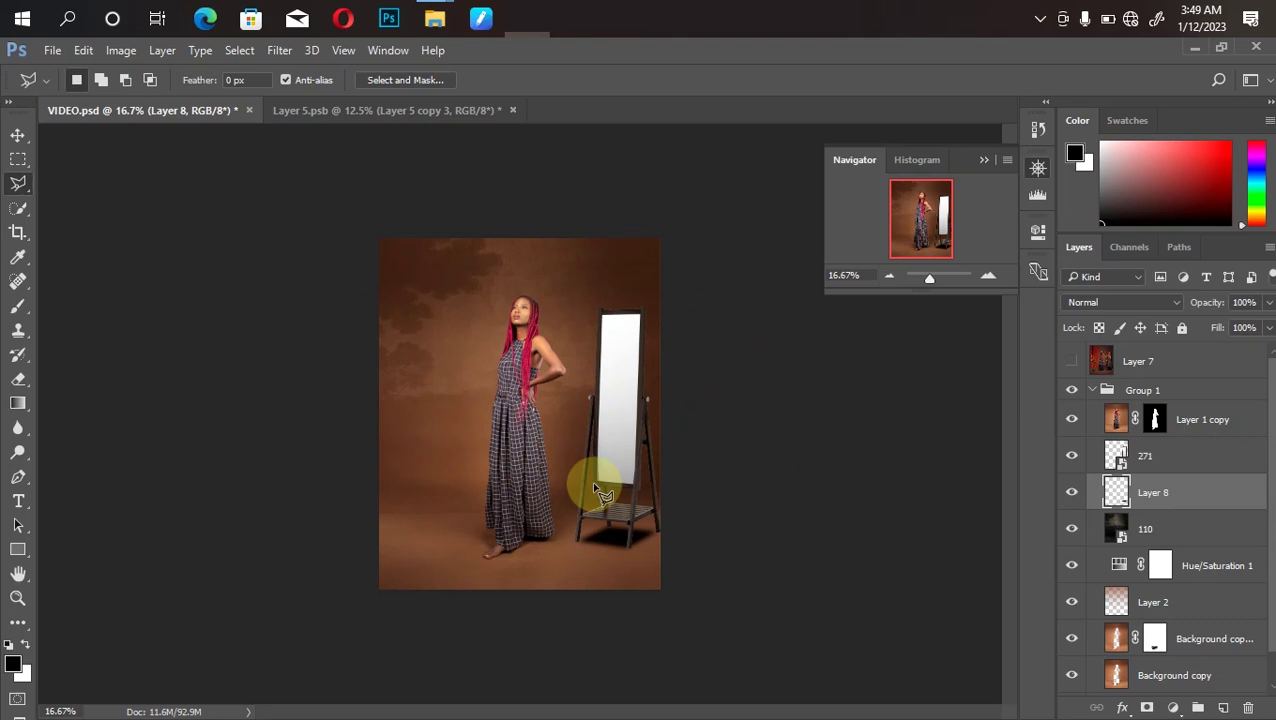
Select the mirror's white glass area along the inside of its frame with the Polygonal Lasso.
key("ctrl+plus")
key("ctrl+plus")
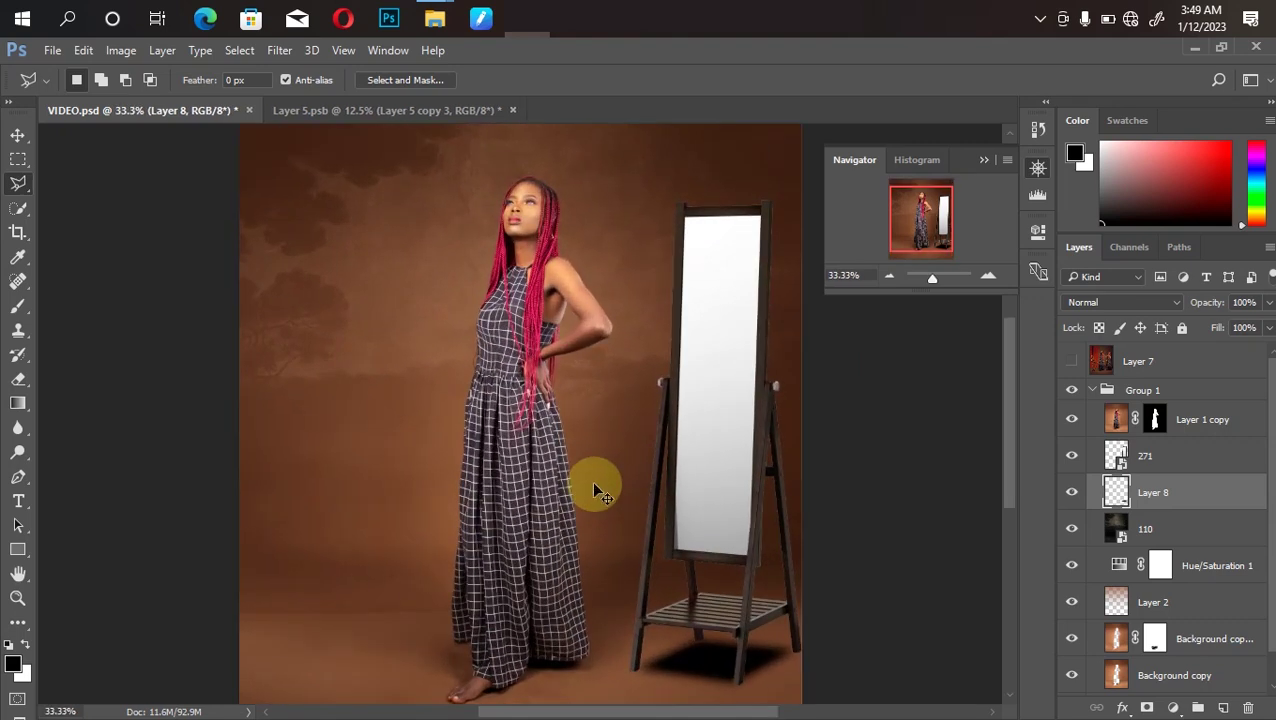
key("ctrl+plus")
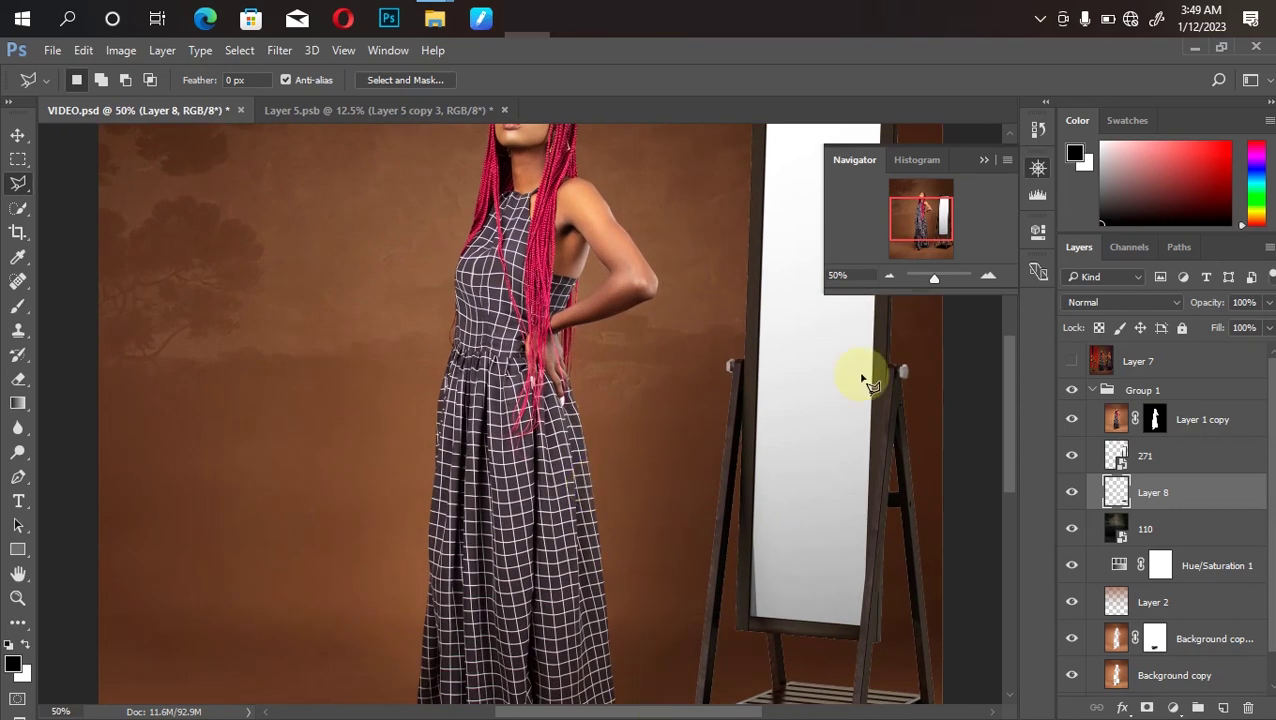
mouse_move(932, 210)
left_mouse_down()
mouse_move(948, 194)
mouse_move(941, 211)
left_mouse_up()
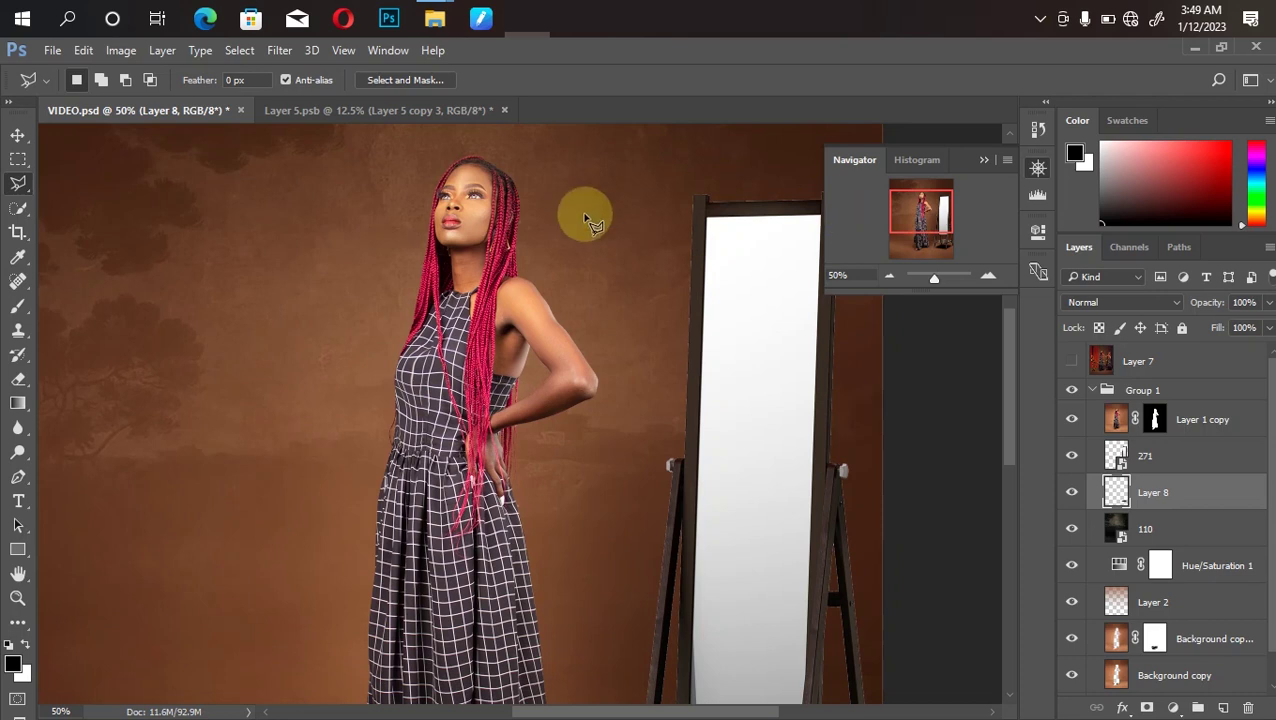
left_click(707, 219)
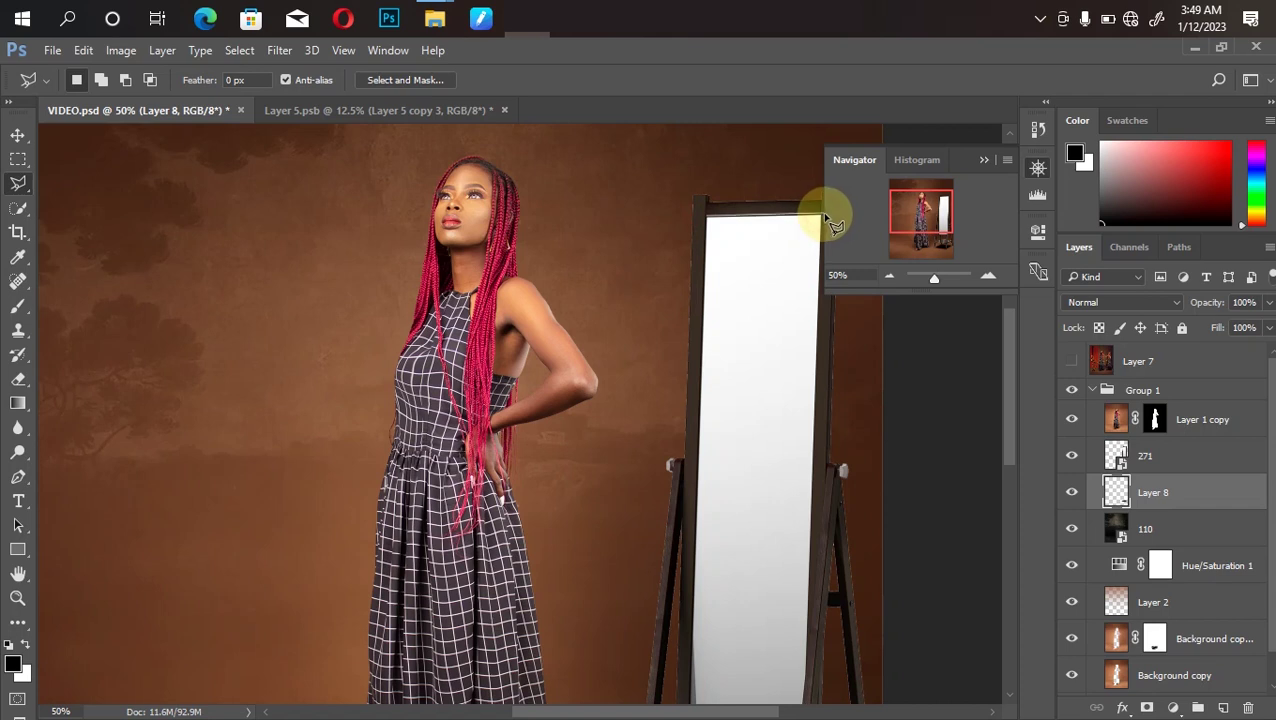
scroll(826, 541, "down", 3)
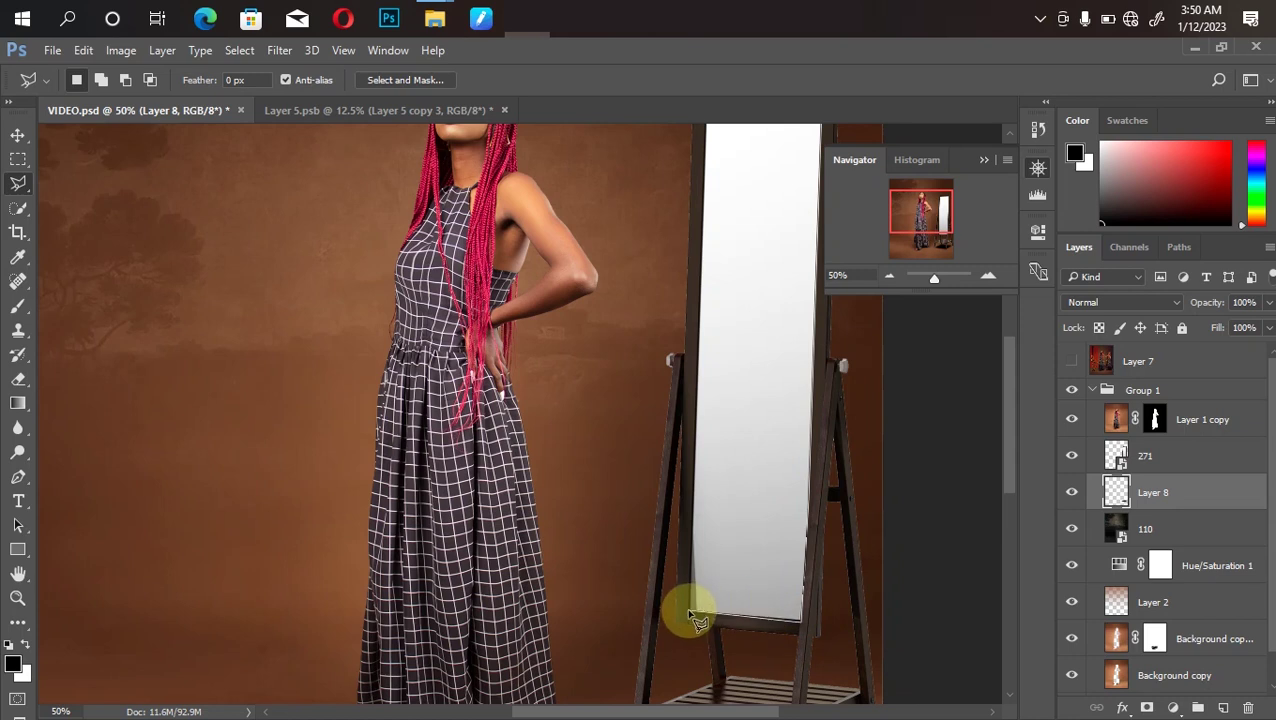
scroll(680, 140, "up", 2)
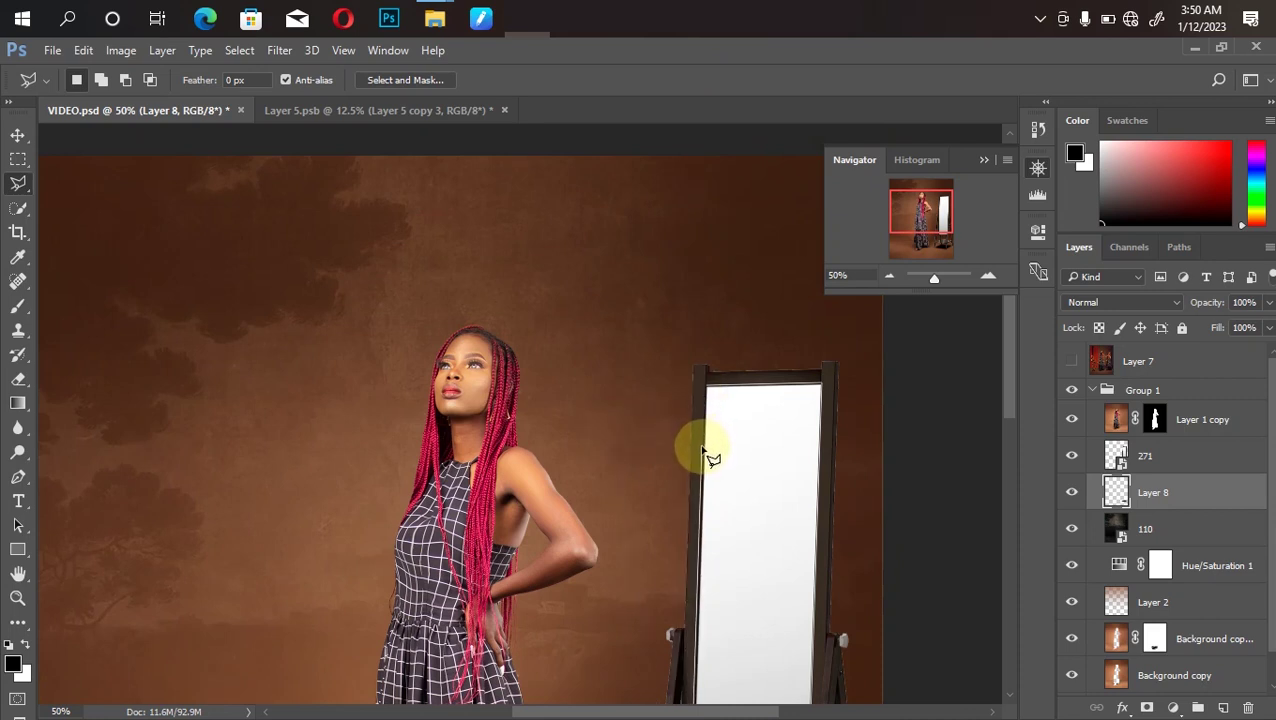
left_click(707, 386)
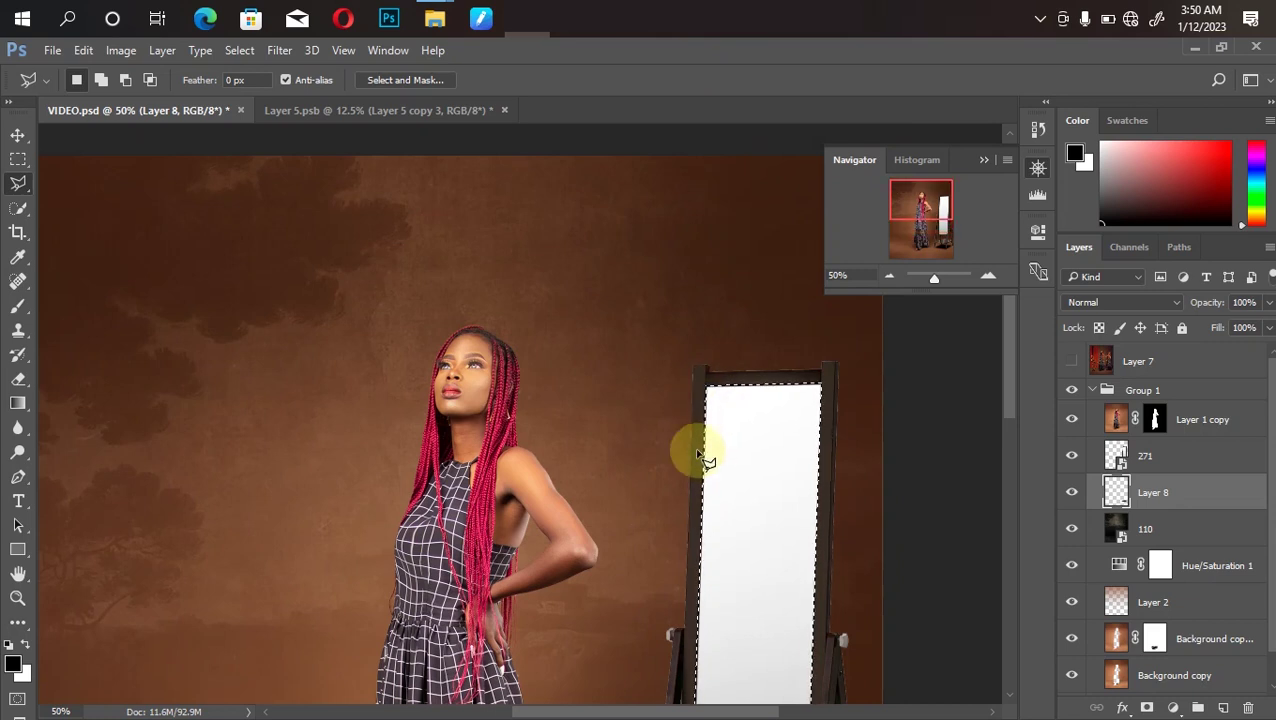
key("ctrl+minus")
key("ctrl+minus")
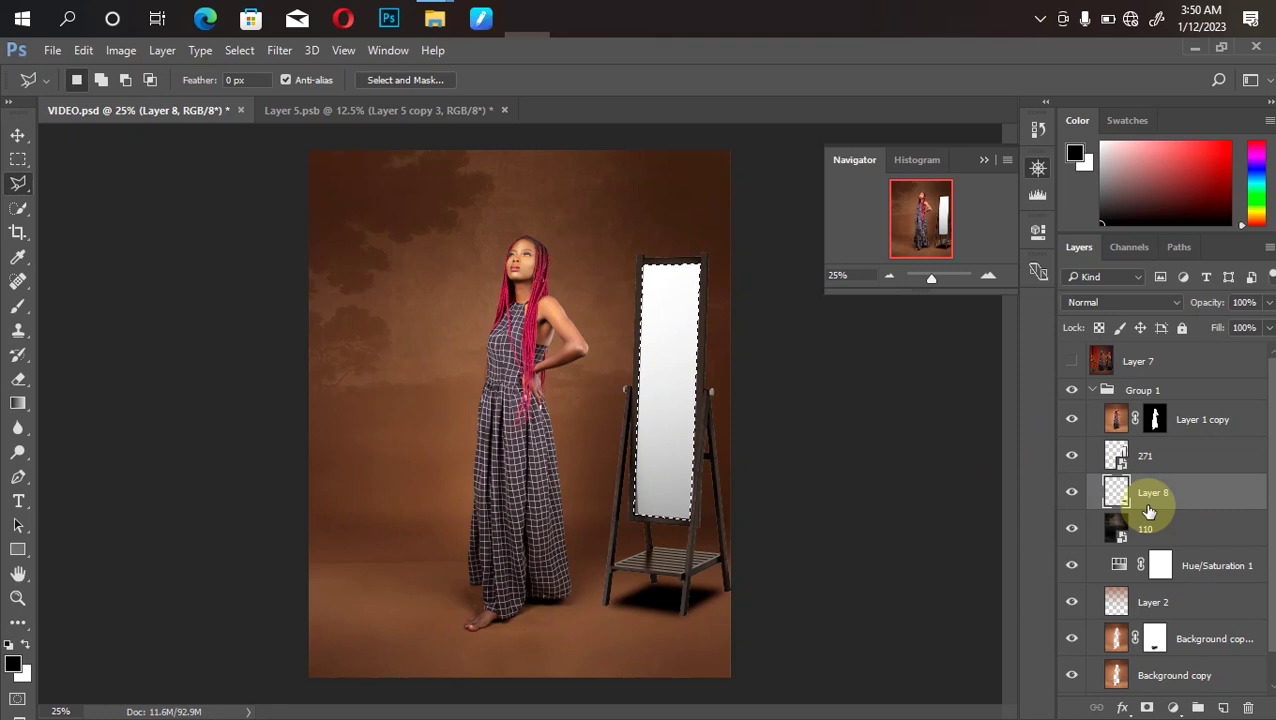
Copy the selected glass area of mirror layer 271 onto its own new layer, and check the copy with the mirror hidden.
left_click(1071, 497)
left_click(1071, 497)
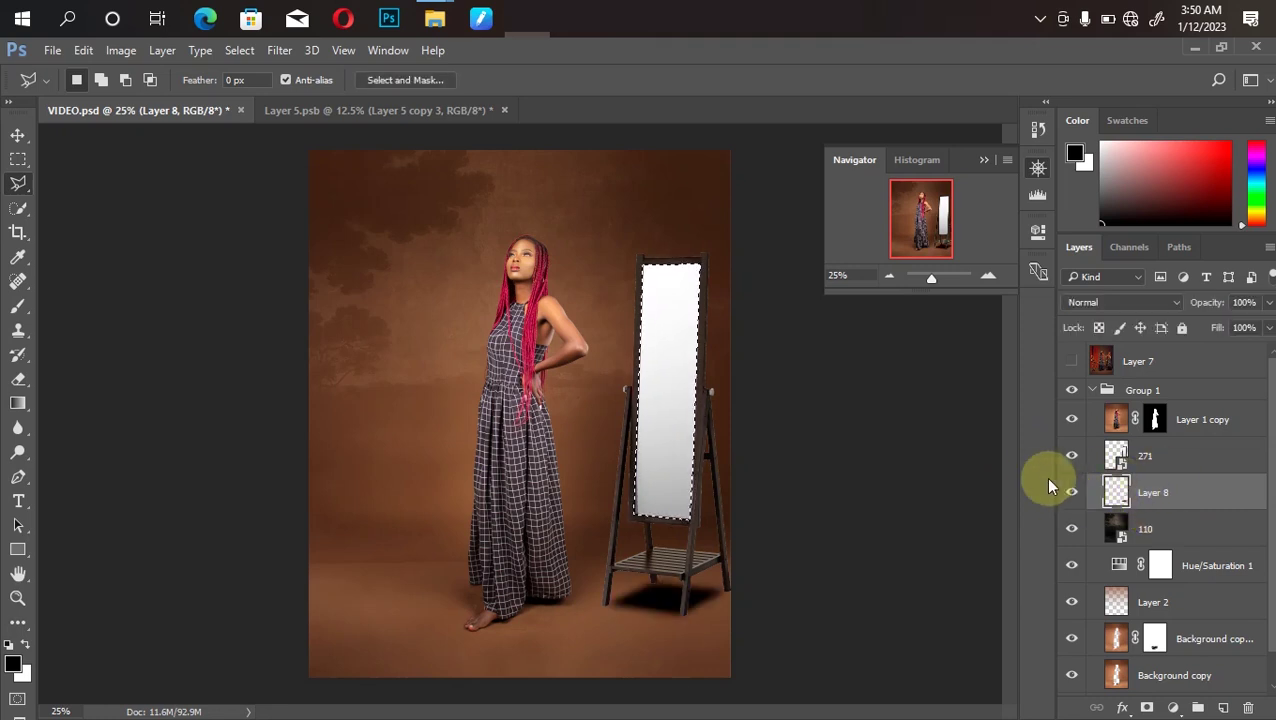
left_click(1170, 458)
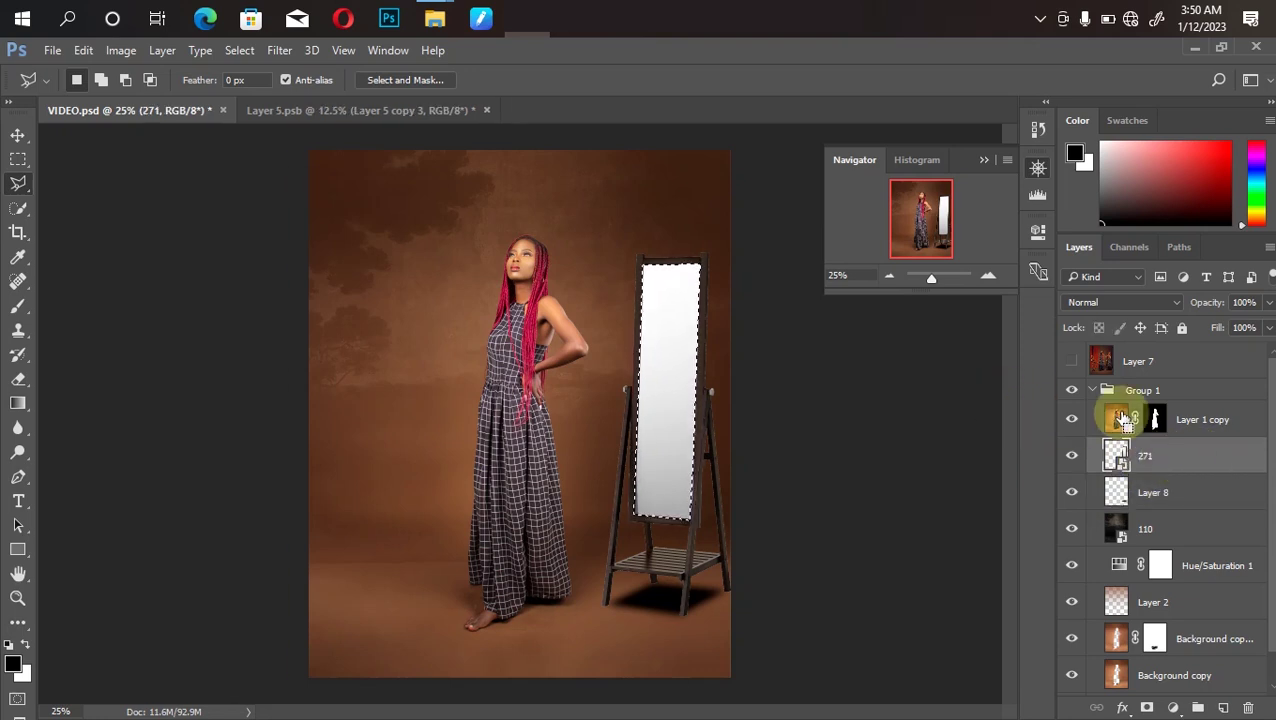
key("ctrl+shift+alt+n")
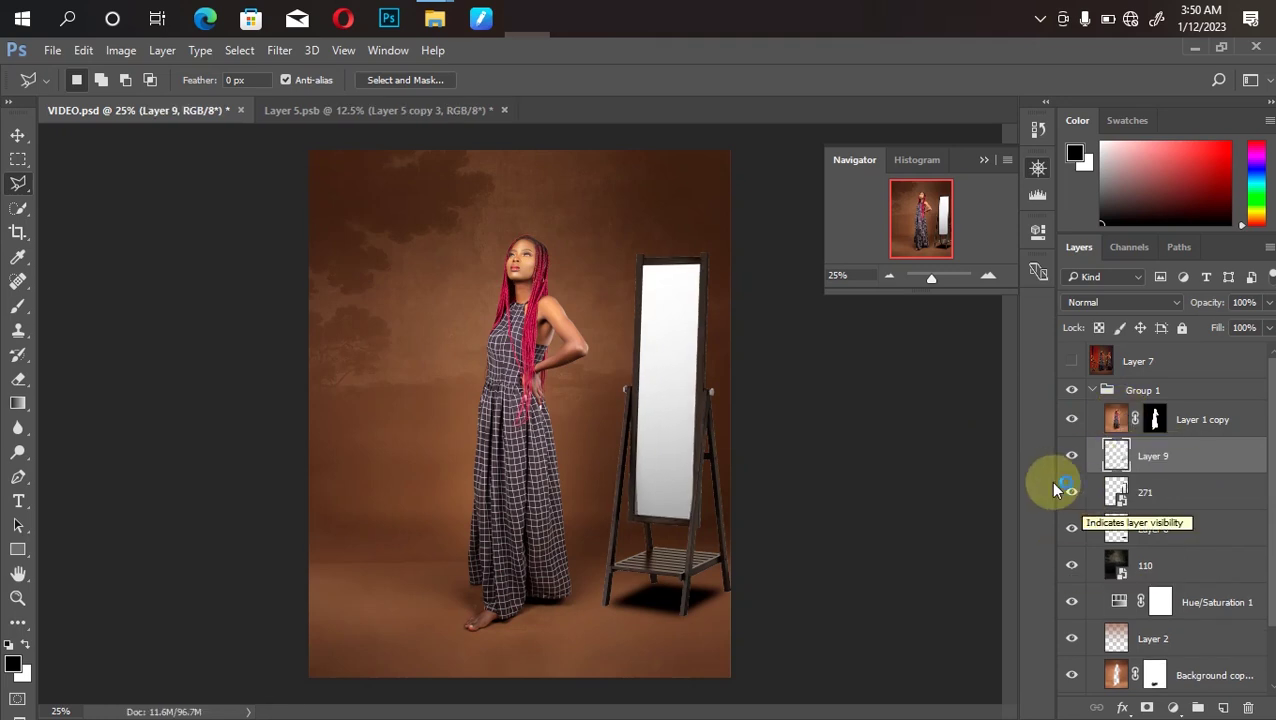
left_click(1071, 498)
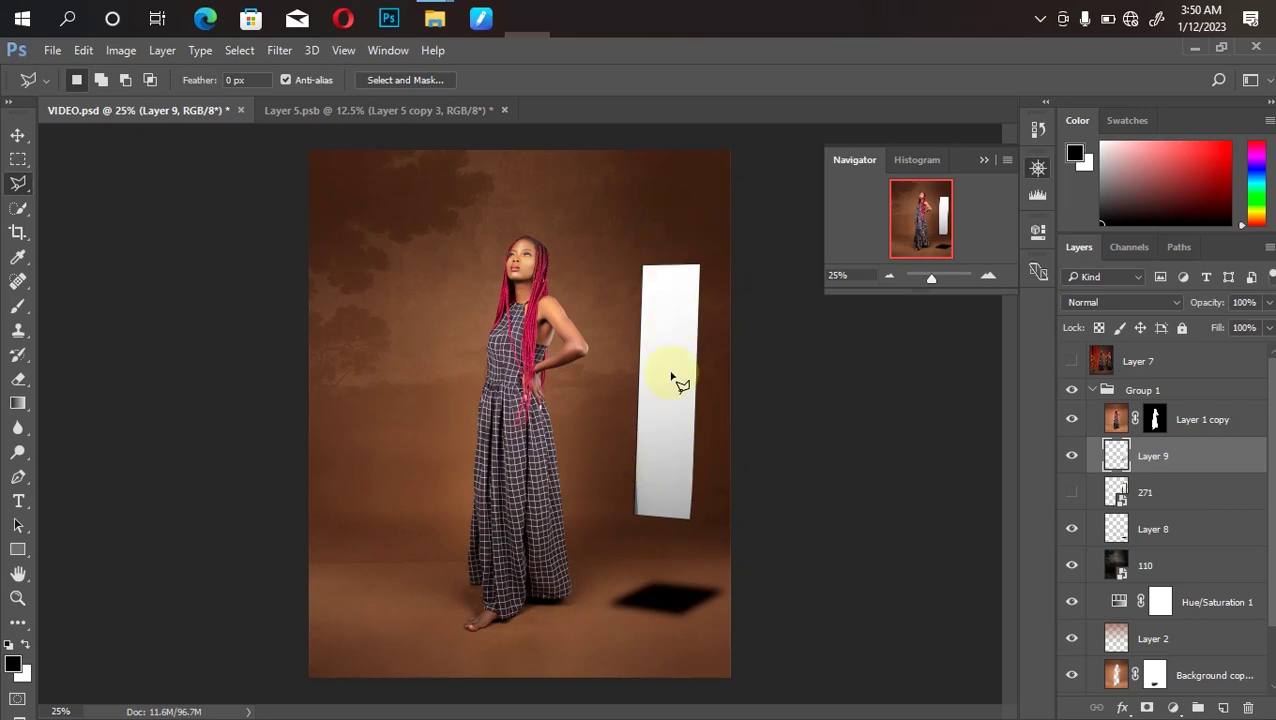
left_click(1070, 496)
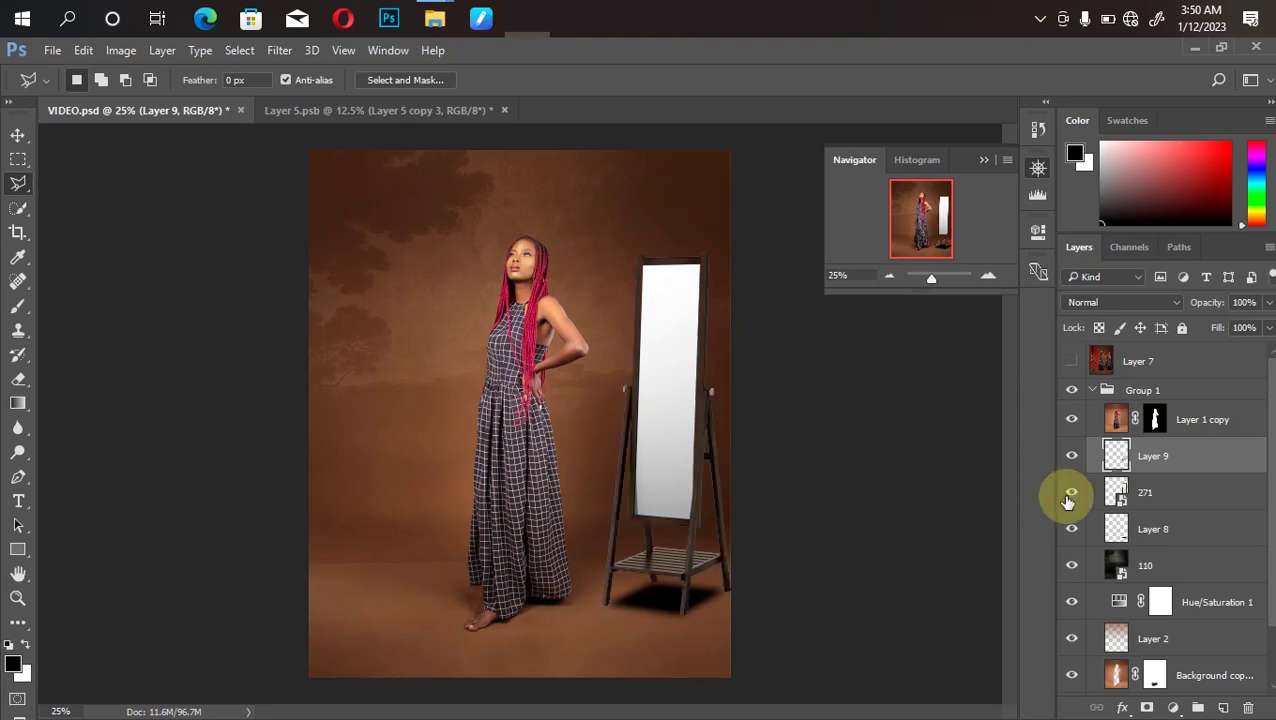
Bring the woman's back-view photo from Layer 5.psb into VIDEO.psd, directly above the copied glass layer.
left_click(377, 110)
key("v")
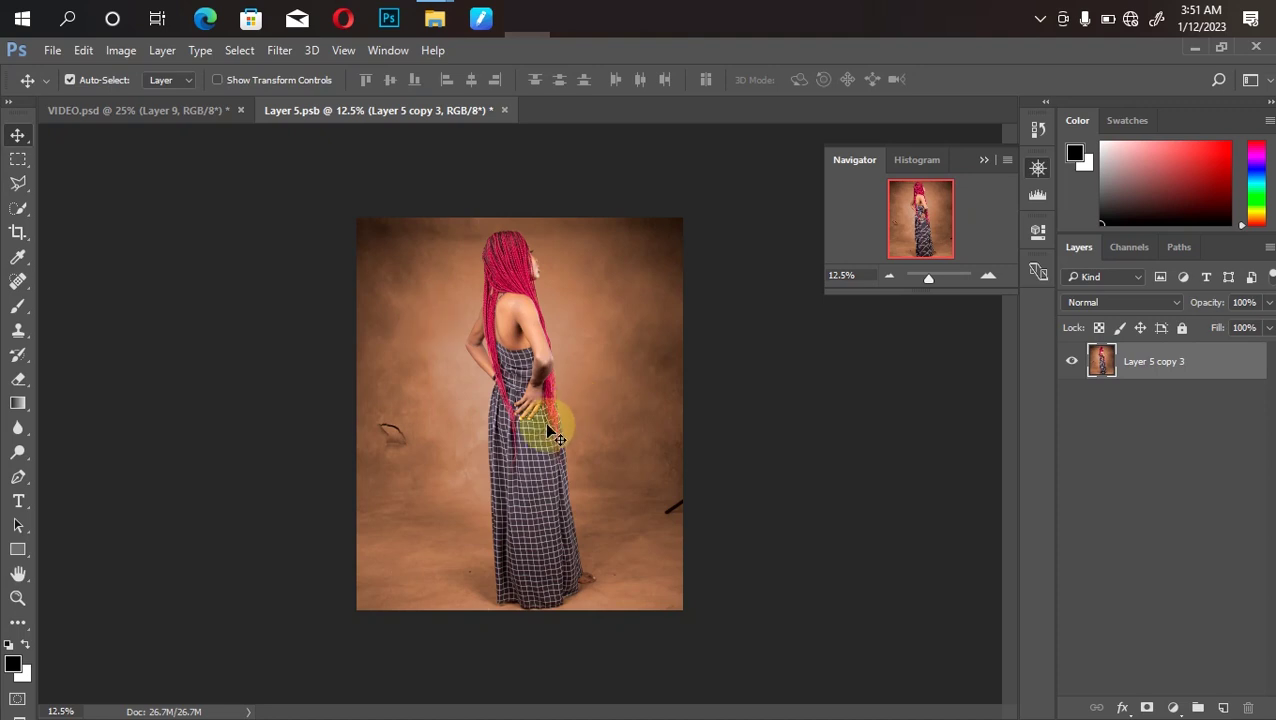
left_click_drag(485, 355, 592, 465)
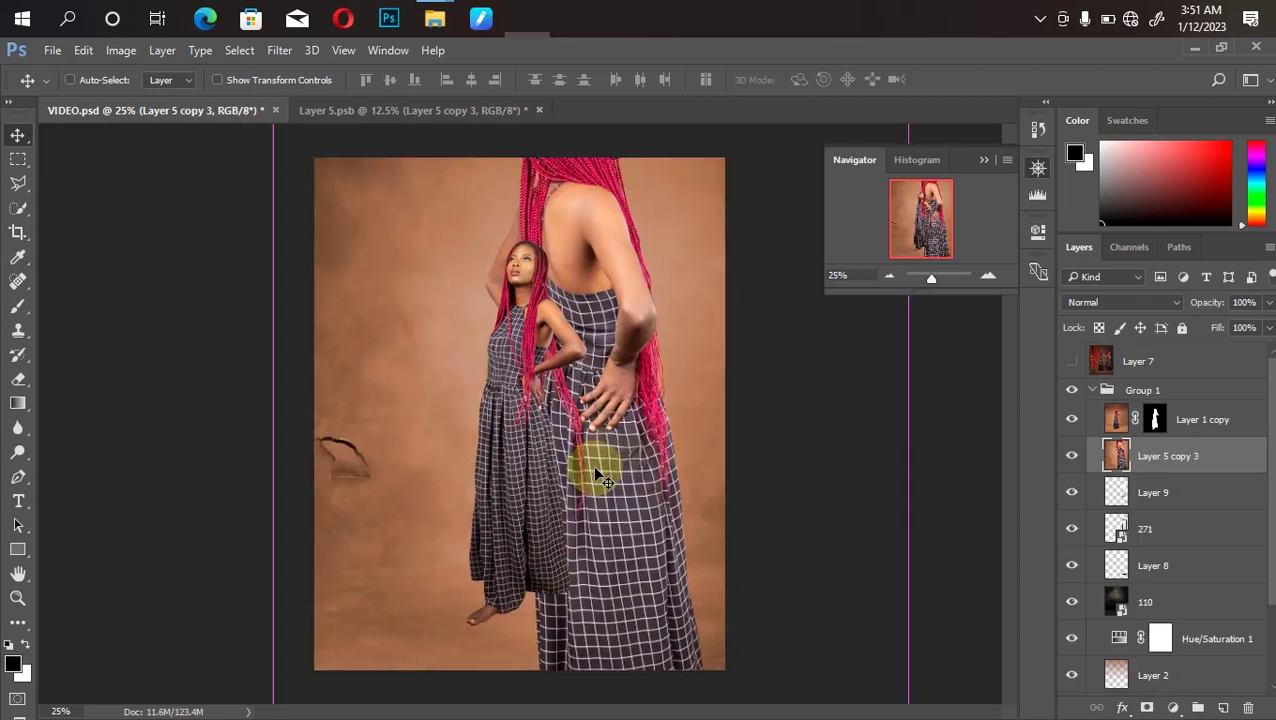
Scale the back-view photo down and place it over the mirror, with the woman's back in front of the glass.
key("ctrl+minus")
key("ctrl+minus")
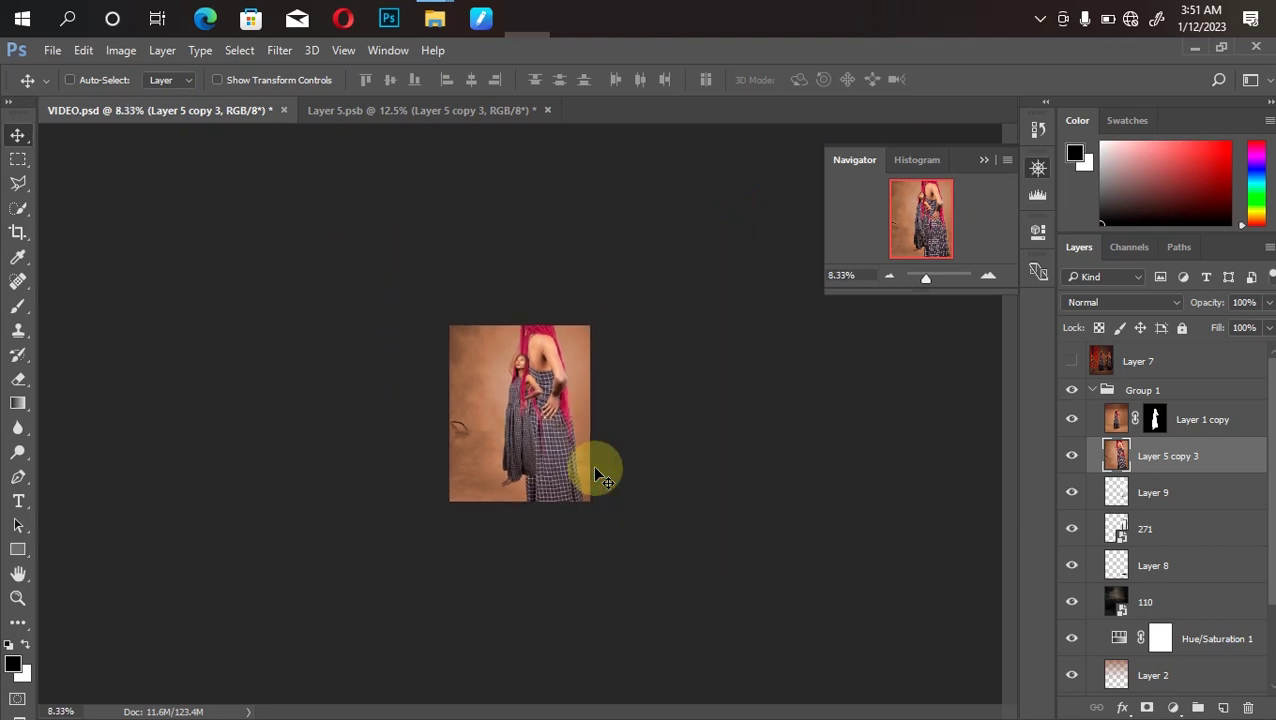
key("ctrl+t")
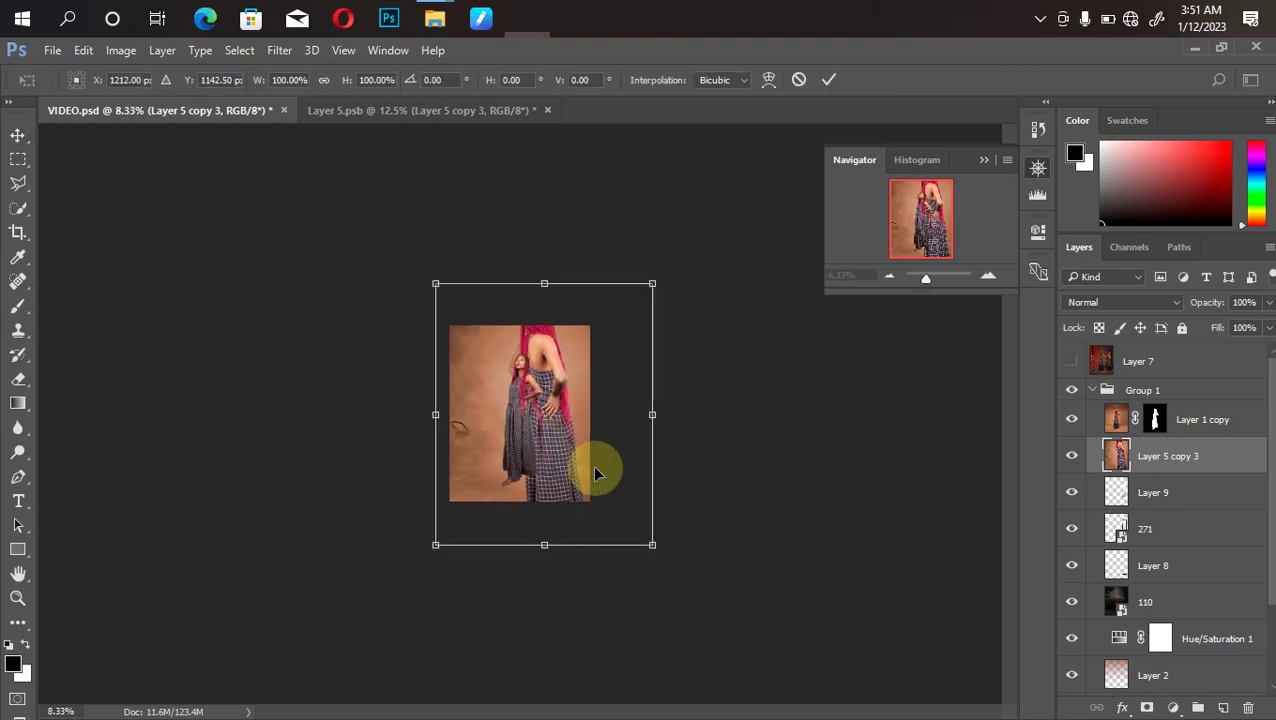
left_click_drag(652, 545, 595, 453)
key("Return")
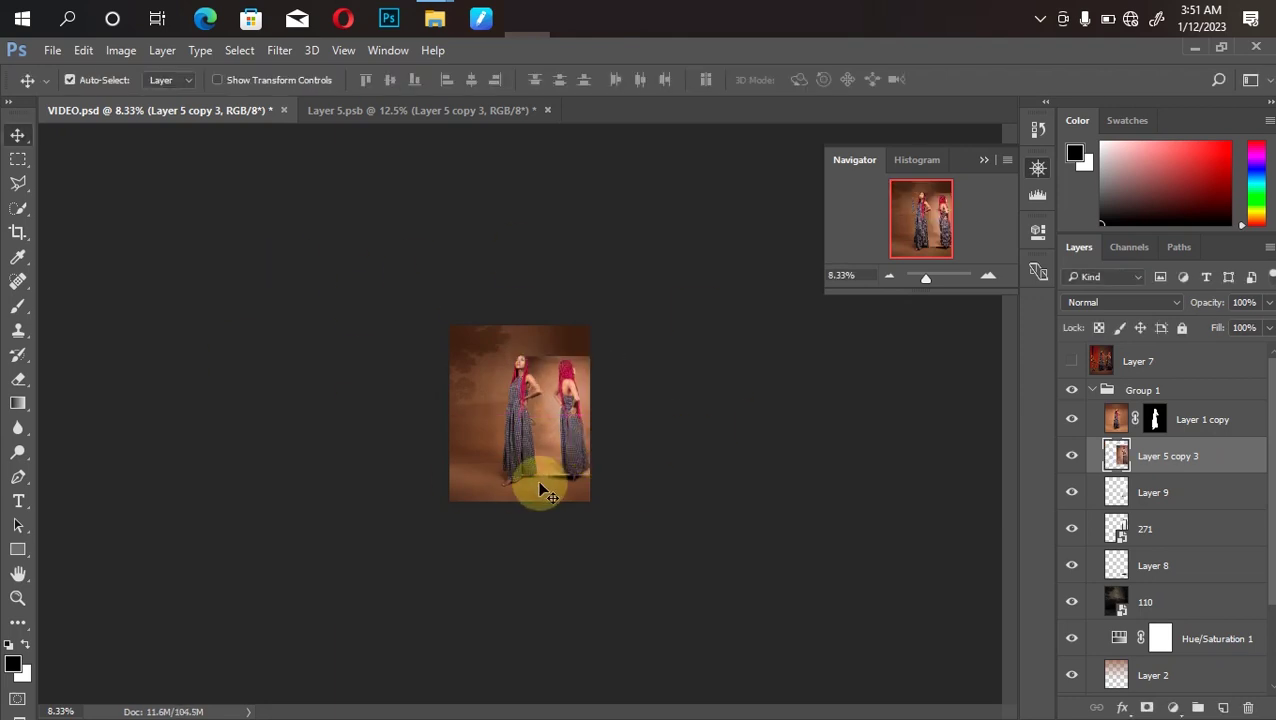
Clip the back-view photo to the glass layer with a clipping mask so it shows only inside the mirror.
key("ctrl")
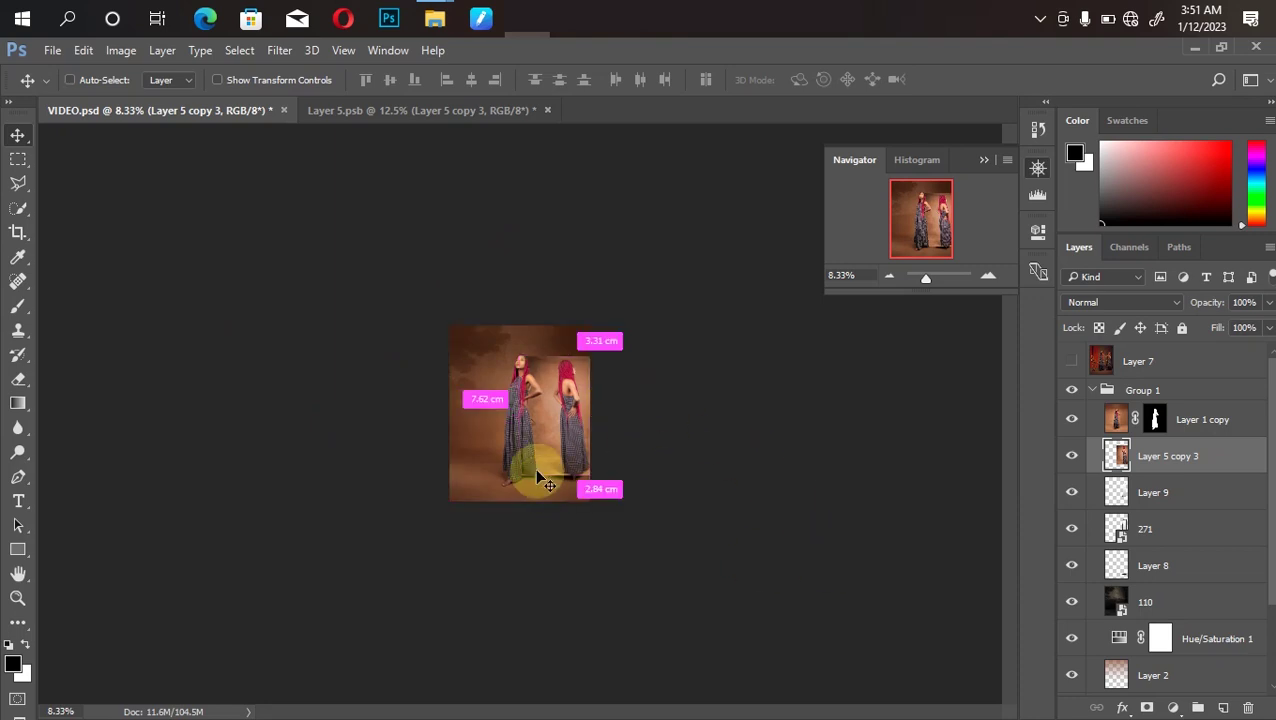
key("ctrl+plus")
key("ctrl+plus")
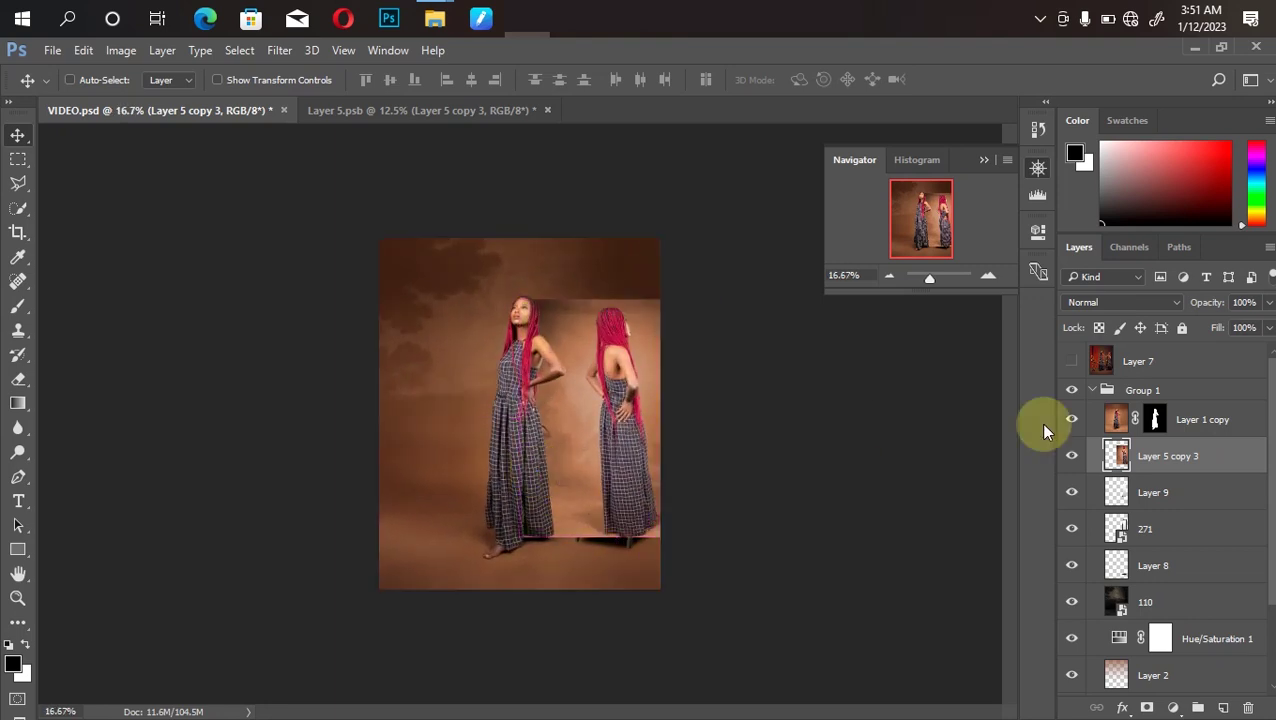
right_click(1150, 461)
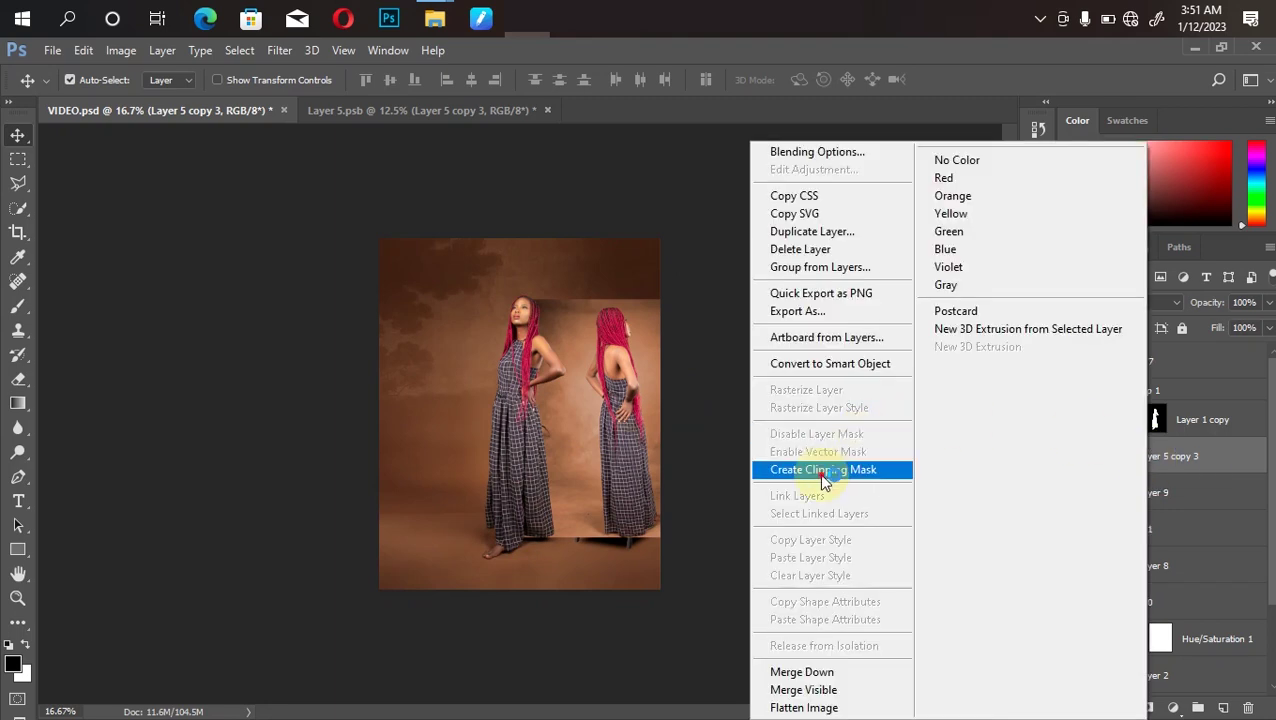
left_click(822, 479)
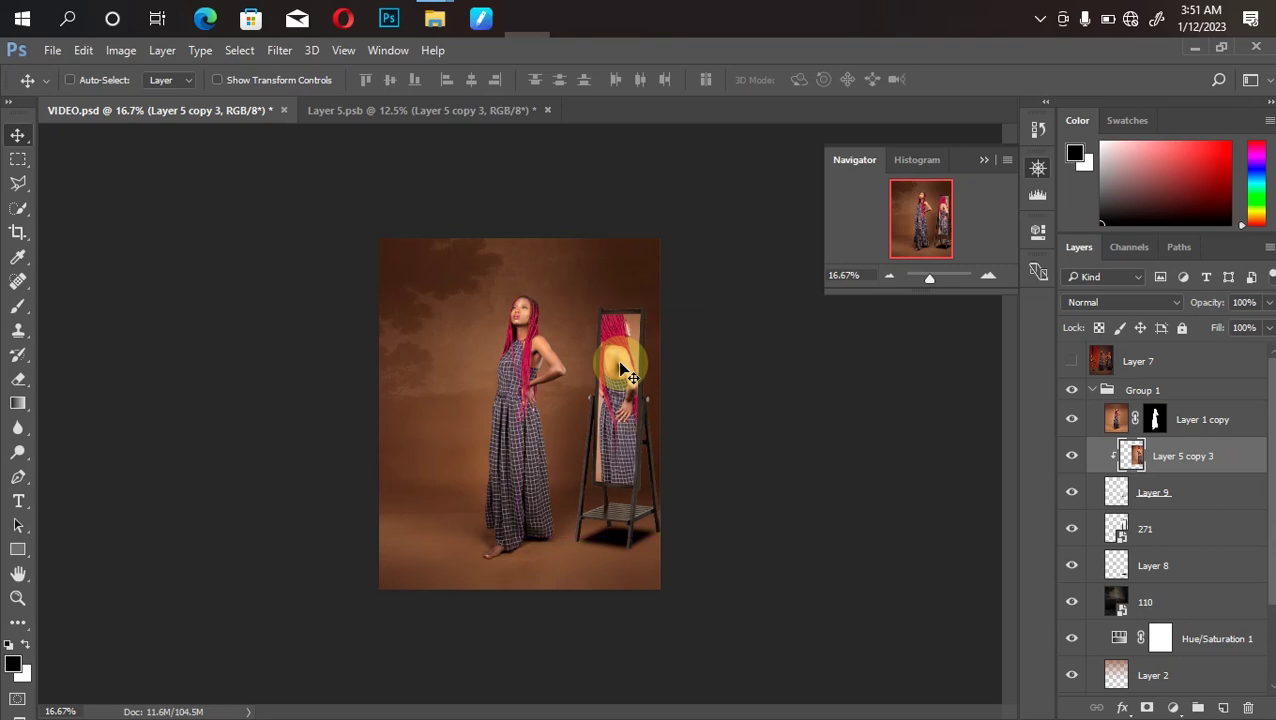
Rotate the reflection photo 6.25 degrees, scale it to 93.60% and position the woman's back within the mirror glass.
key("ctrl+t")
left_click_drag(478, 291, 490, 276)
left_click_drag(619, 386, 618, 396)
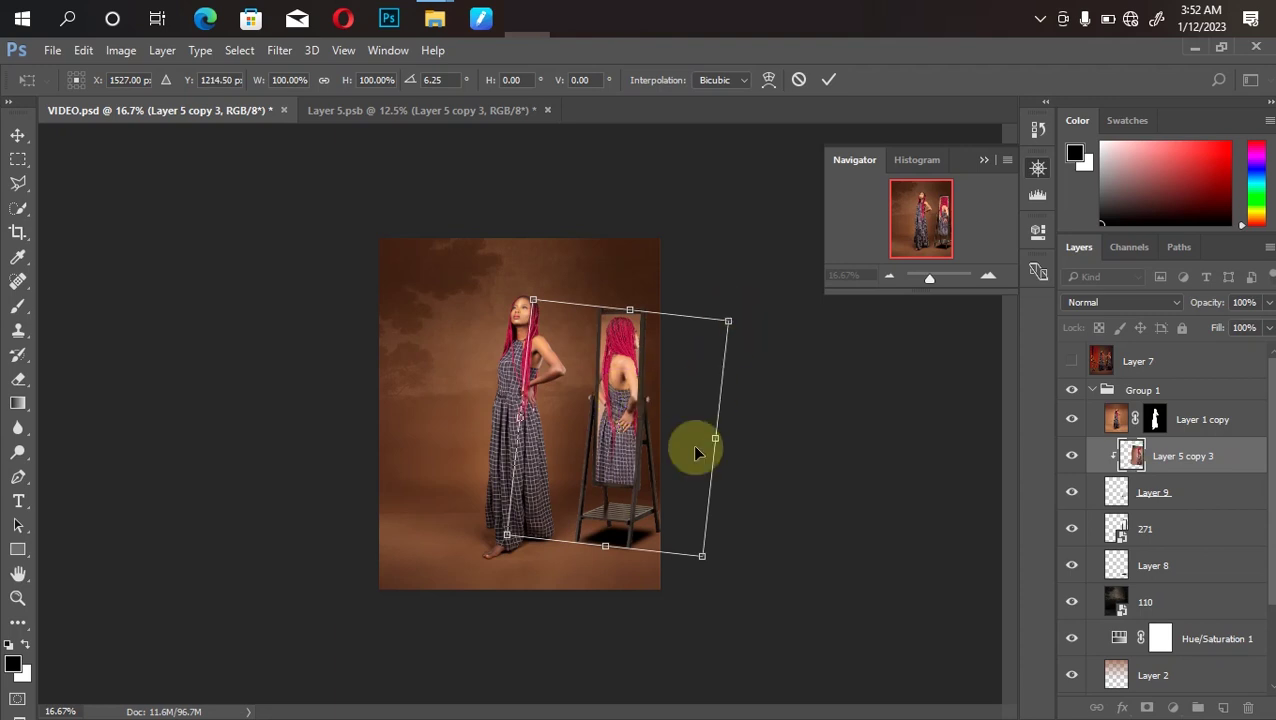
left_click_drag(503, 532, 514, 515)
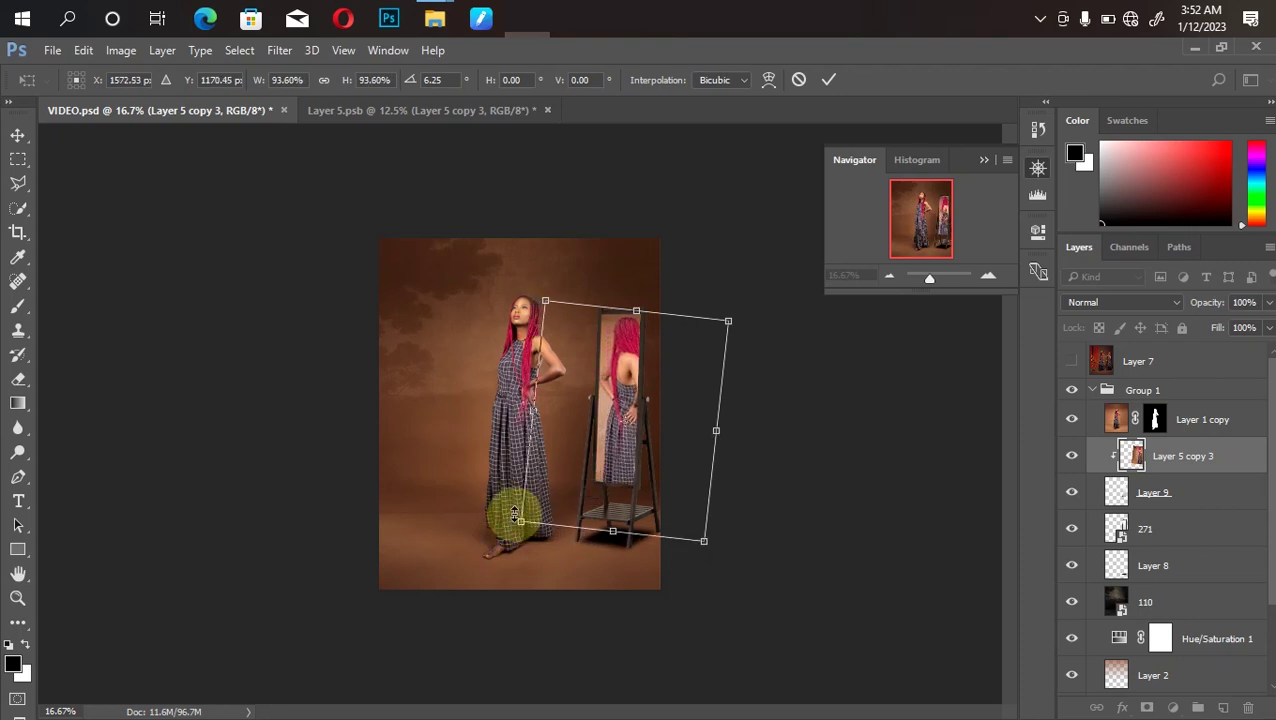
left_click_drag(630, 455, 626, 455)
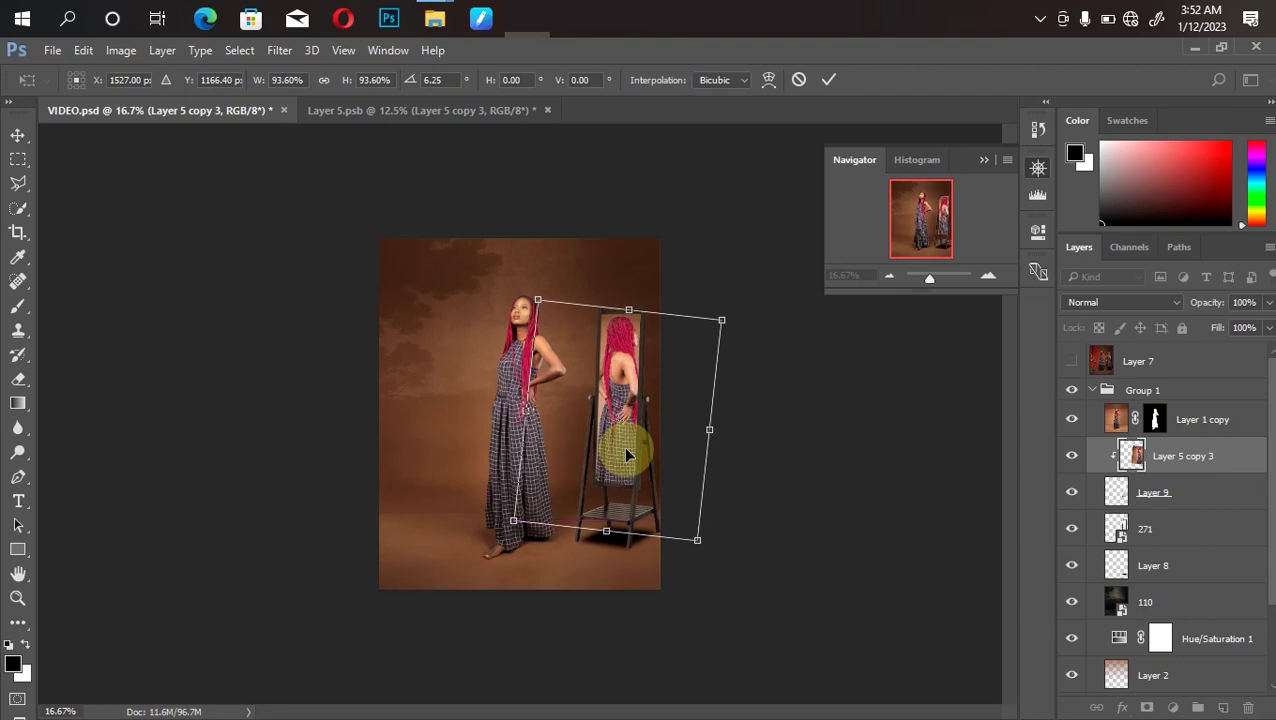
left_click_drag(626, 455, 627, 456)
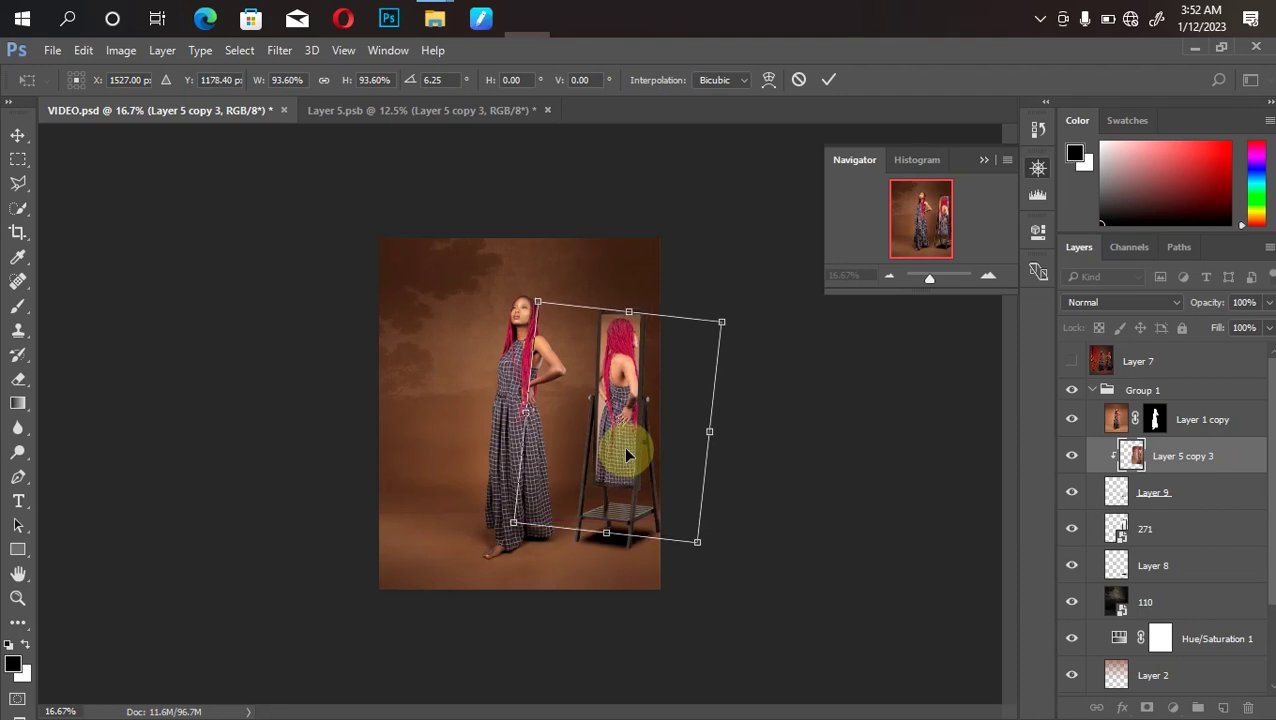
key("Return")
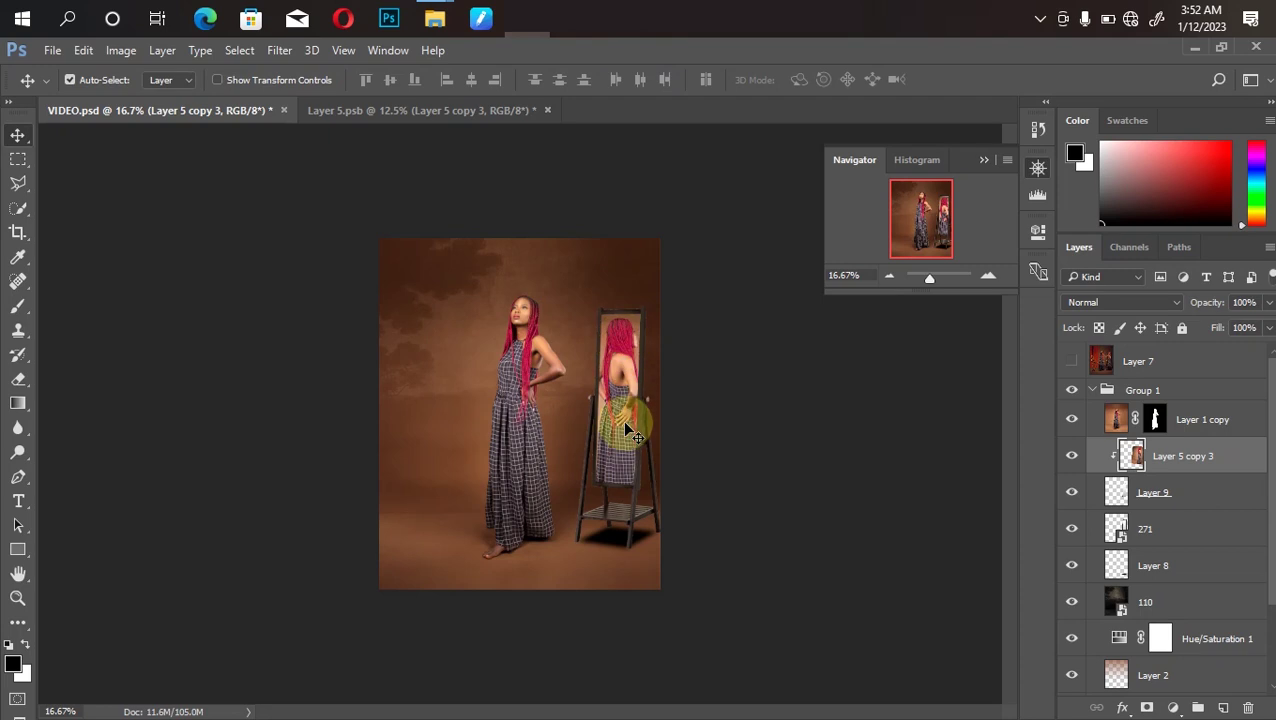
Compare the current composite with the finished reference image in Layer 7.
left_click(1071, 364)
left_click(1070, 365)
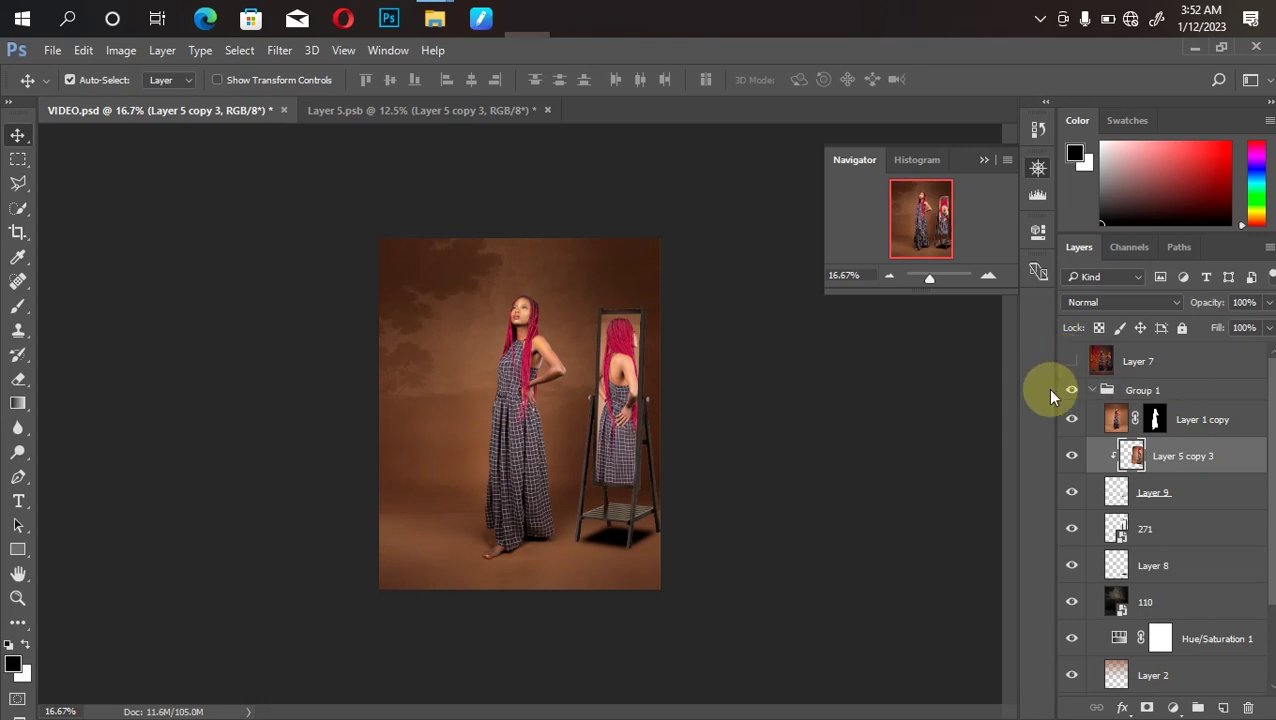
left_click(1079, 361)
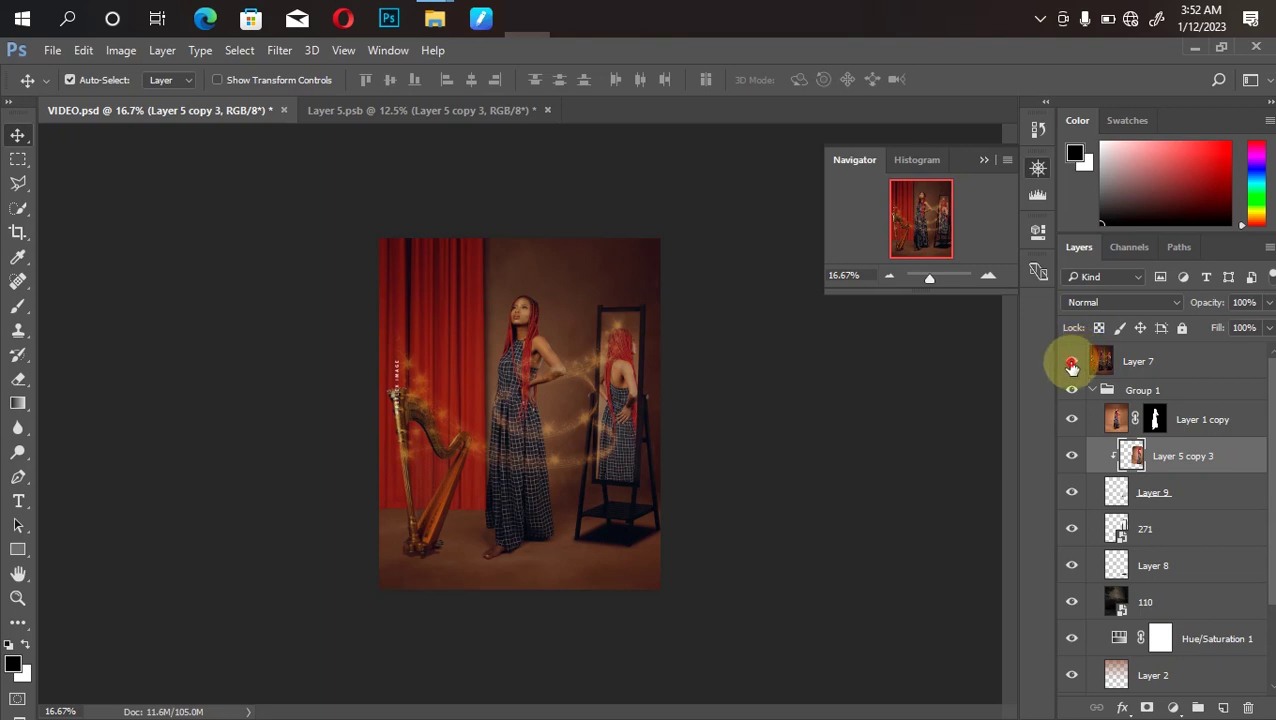
left_click(1072, 364)
left_click(1072, 366)
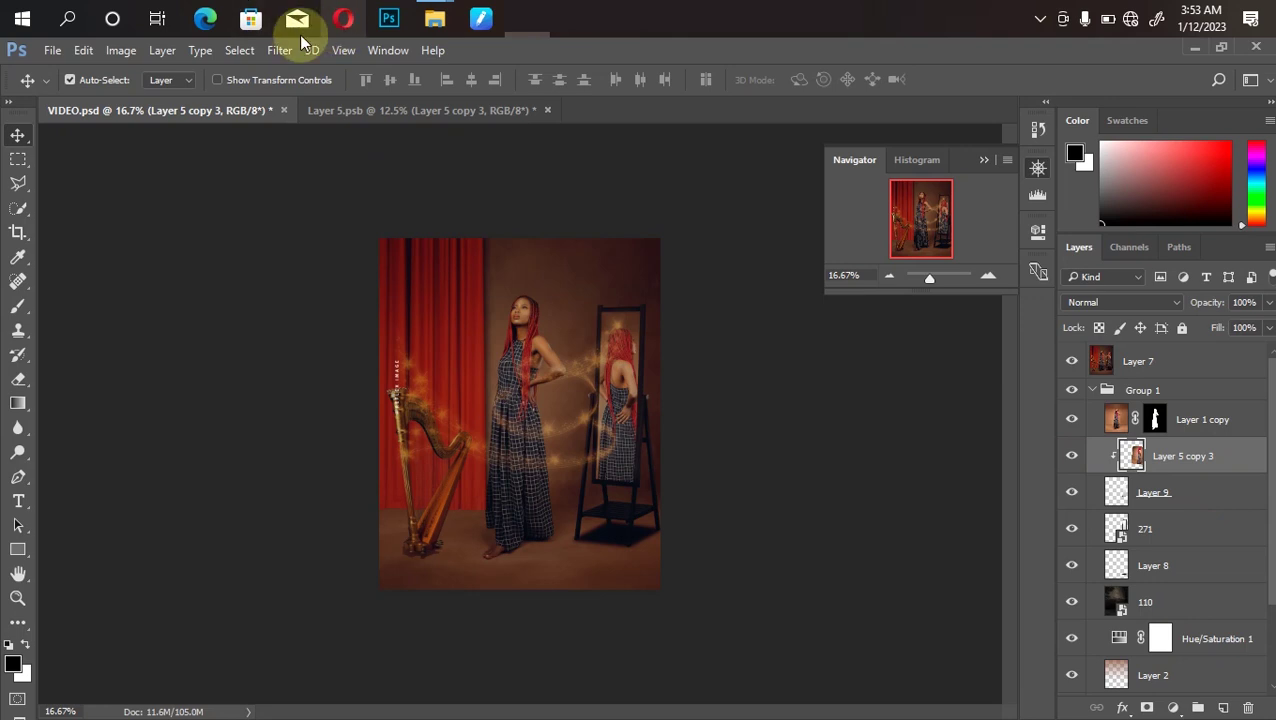
Place the red curtain image 267 from the new vi folder into VIDEO.psd, beneath the cut-out woman's layer.
mouse_move(433, 18)
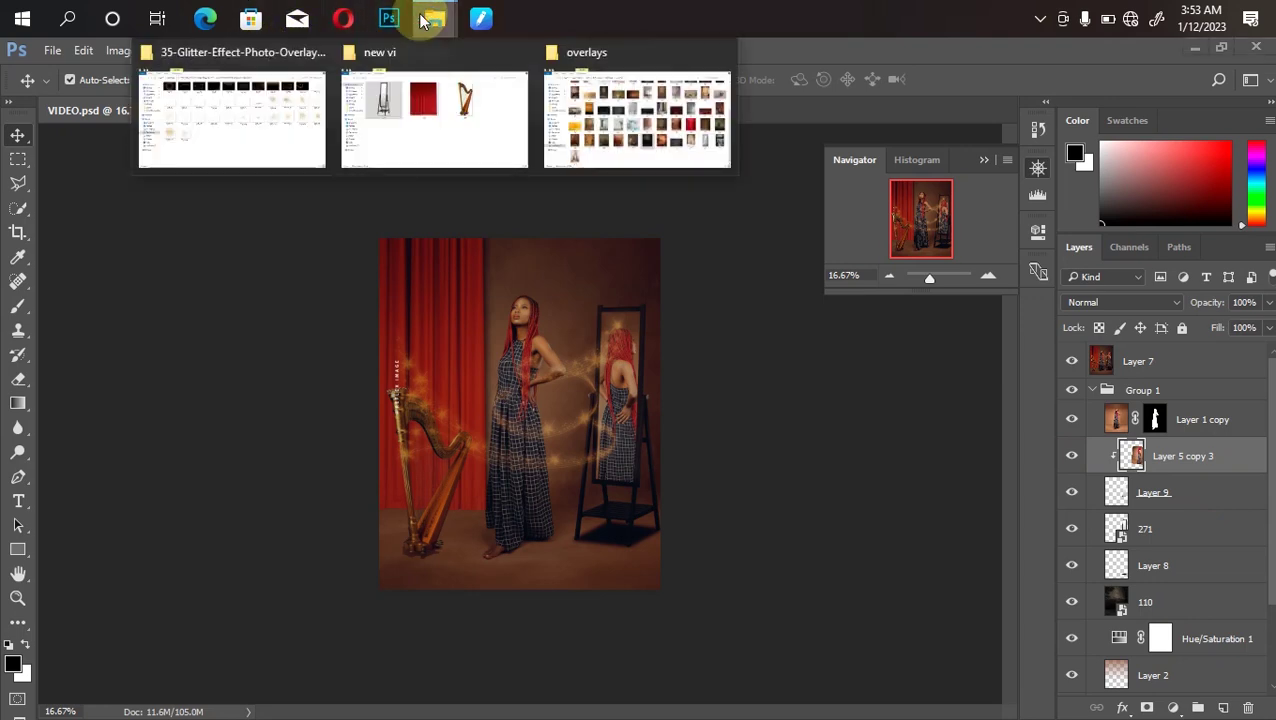
left_click(427, 104)
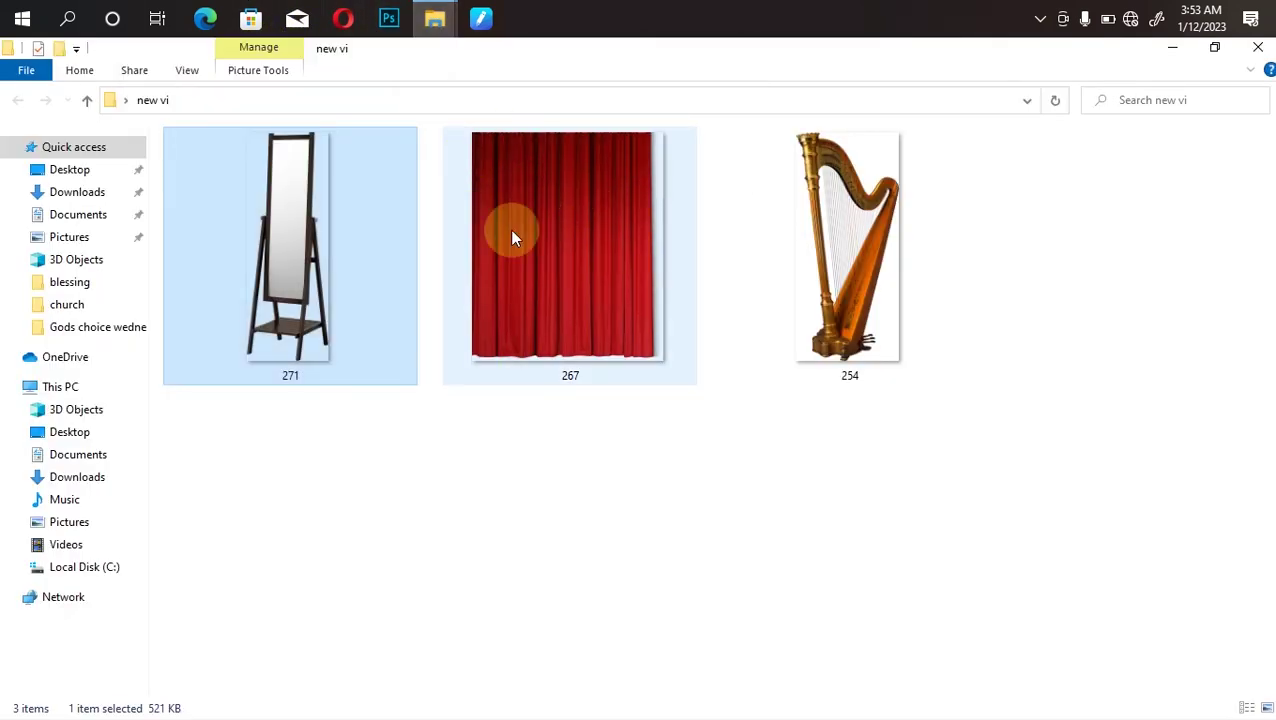
left_click_drag(513, 238, 448, 429)
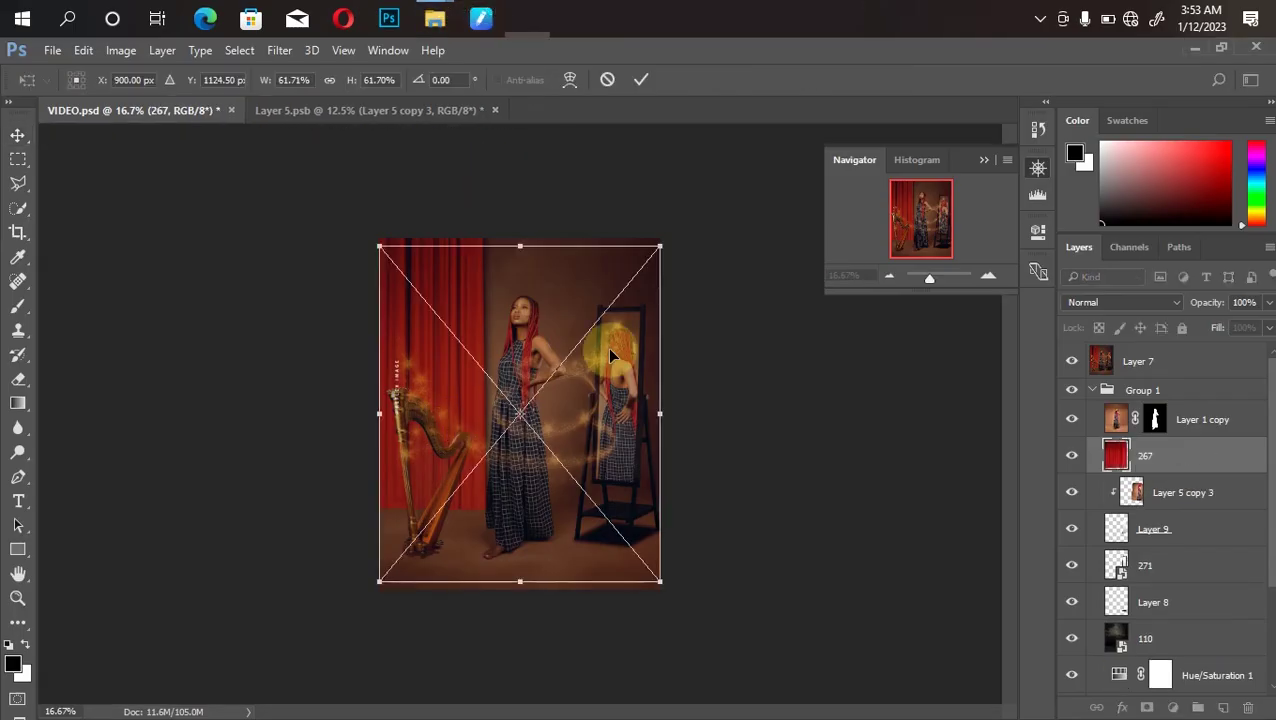
key("Return")
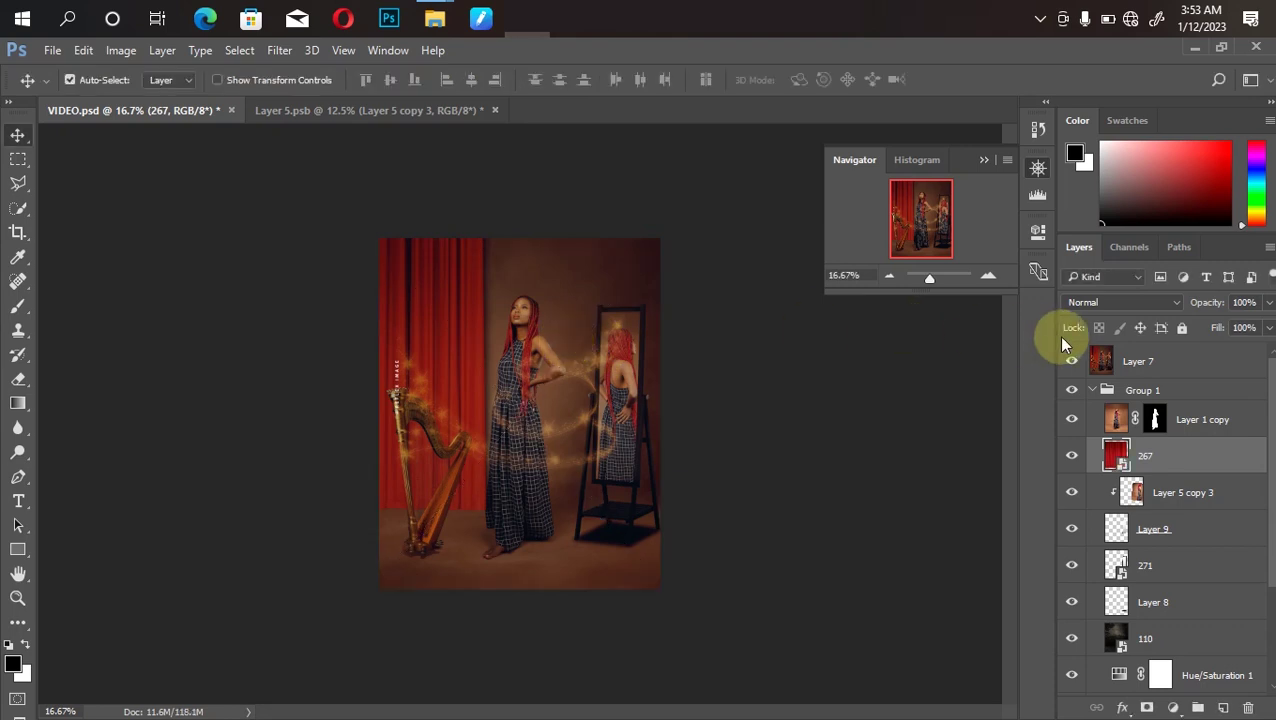
Hide reference Layer 7, then scale down curtain 267 and position it along the backdrop's left side behind the woman.
left_click(1112, 362)
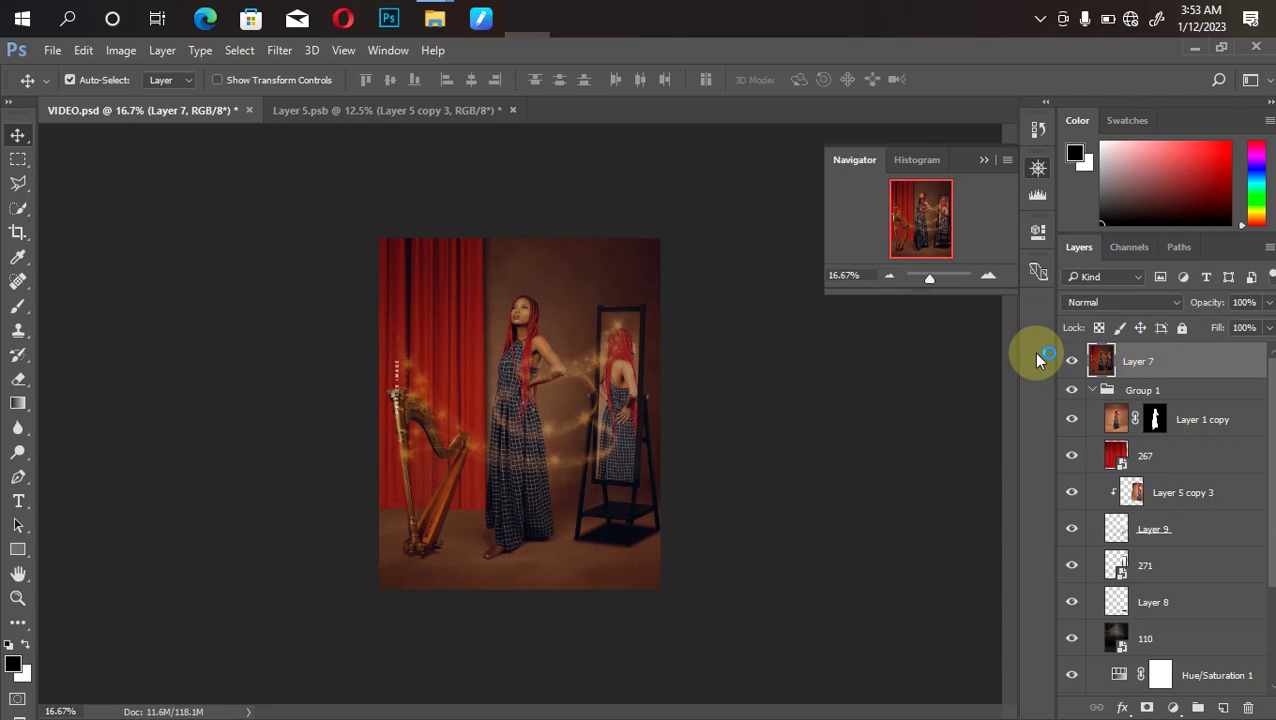
left_click(1073, 363)
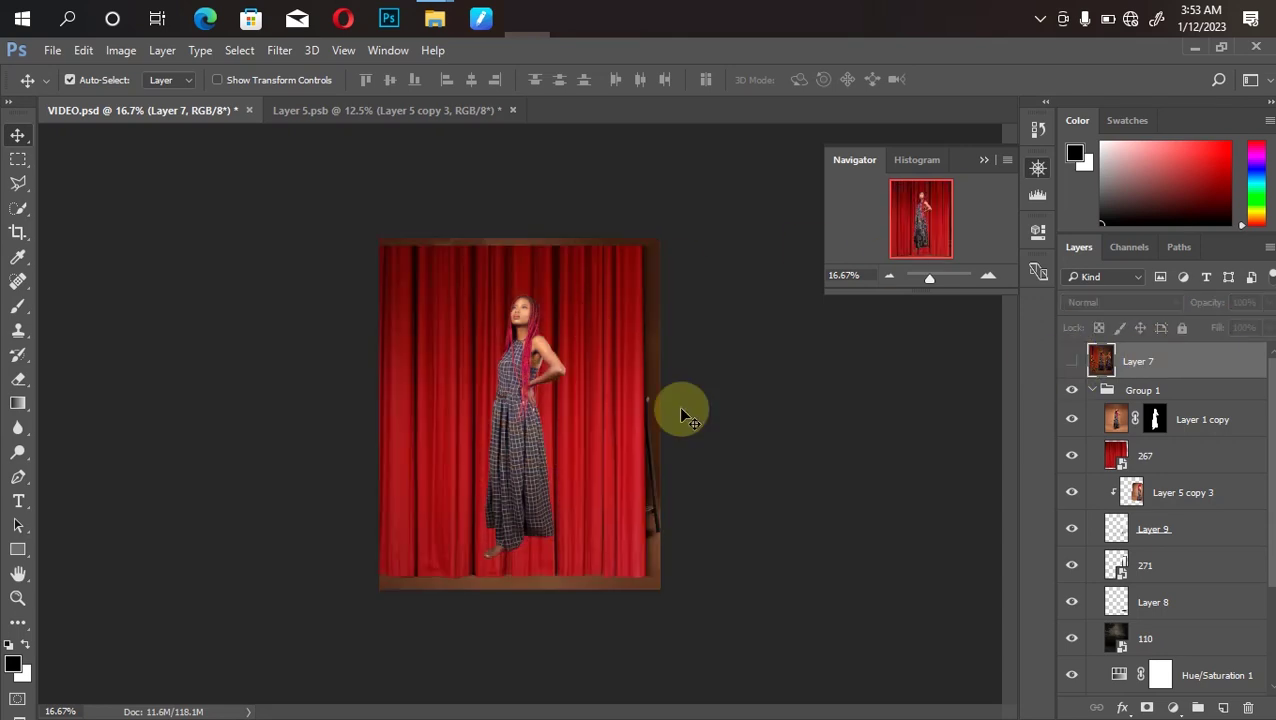
left_click(402, 357)
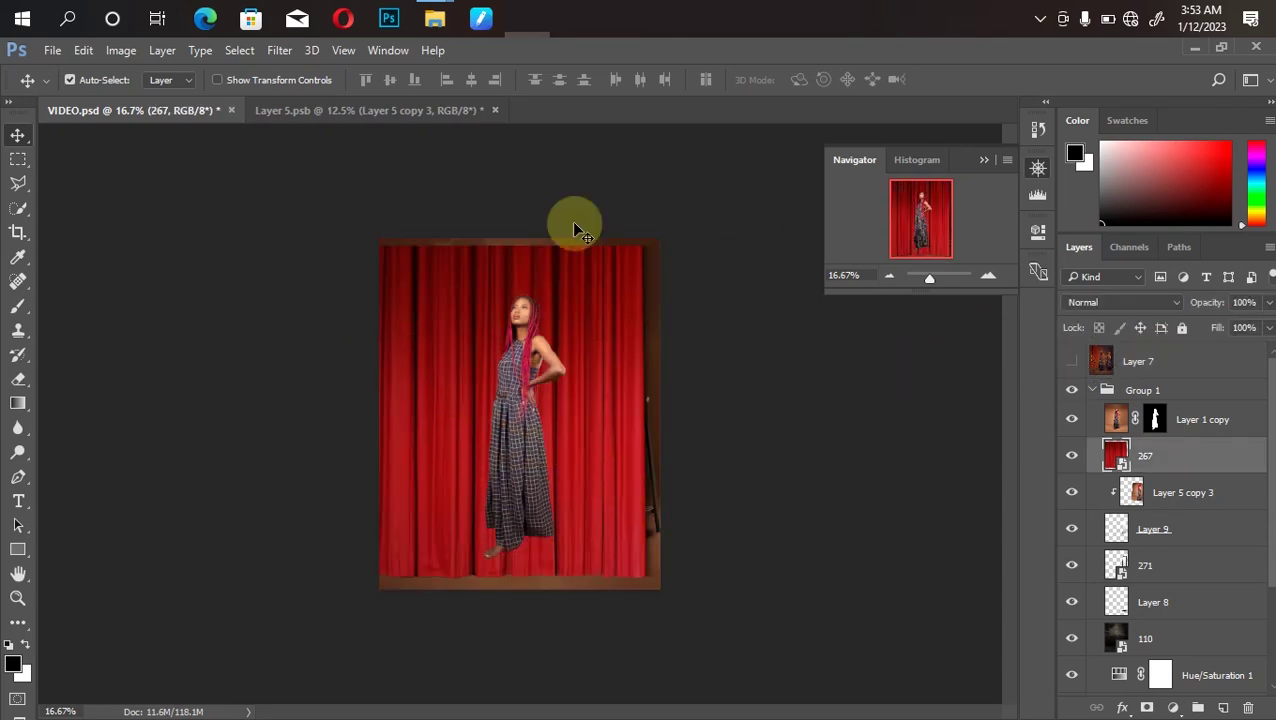
key("ctrl+t")
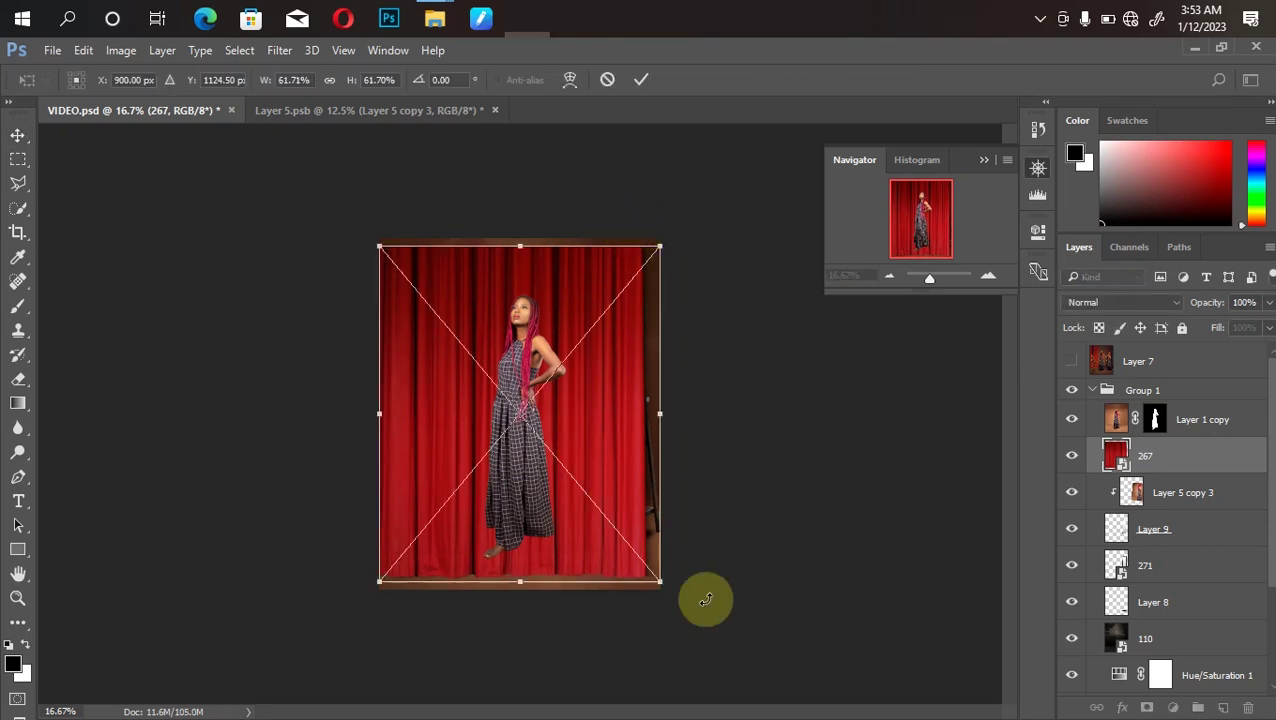
left_click_drag(660, 580, 590, 516)
left_click_drag(440, 425, 344, 419)
key("Return")
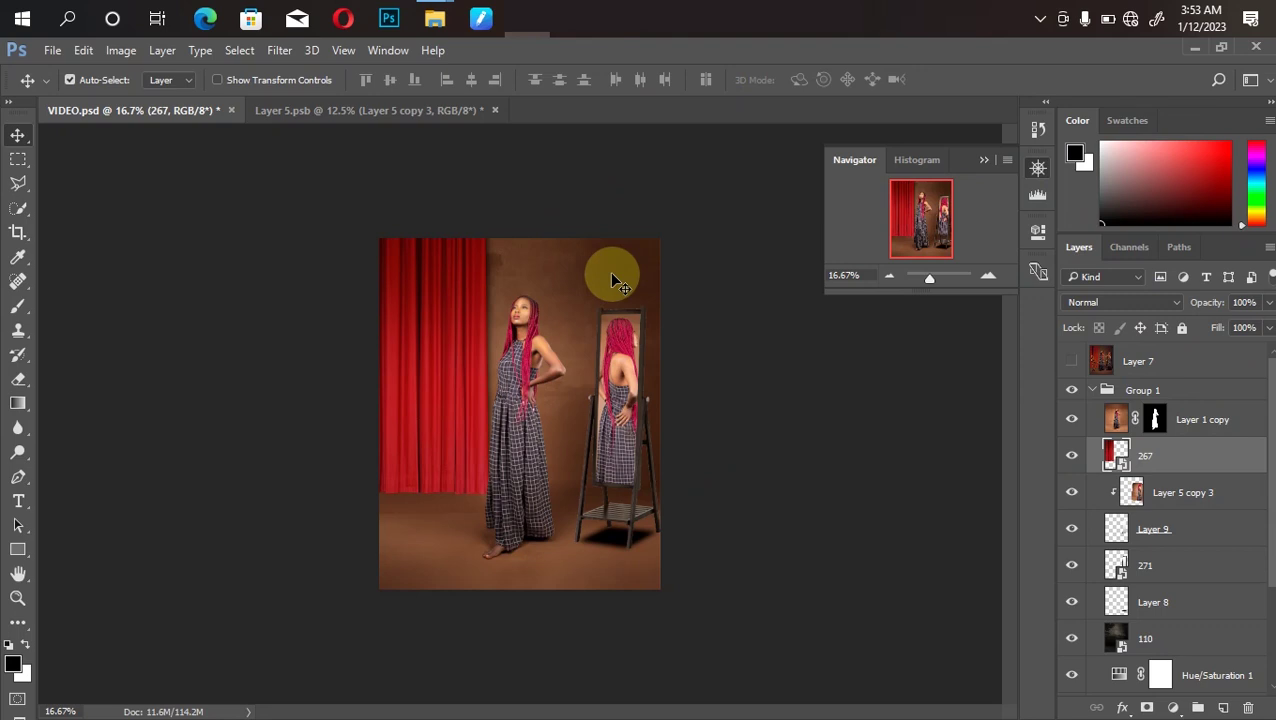
mouse_move(437, 20)
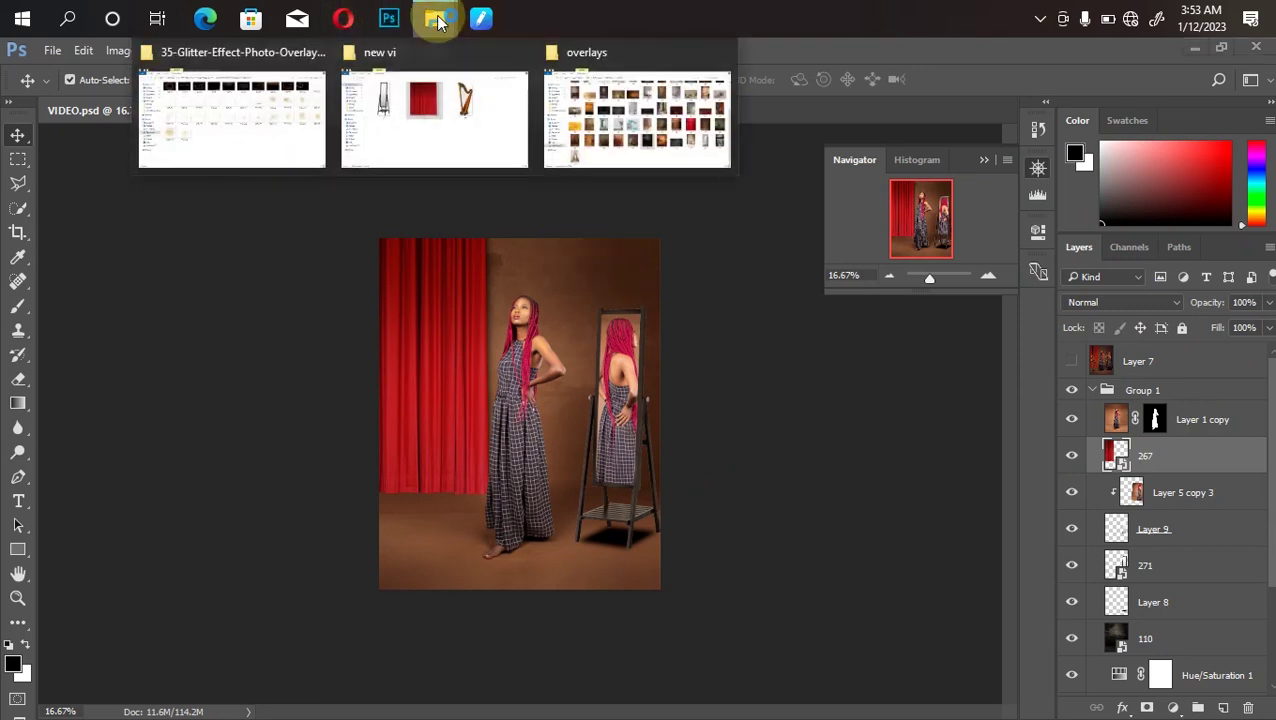
left_click(414, 148)
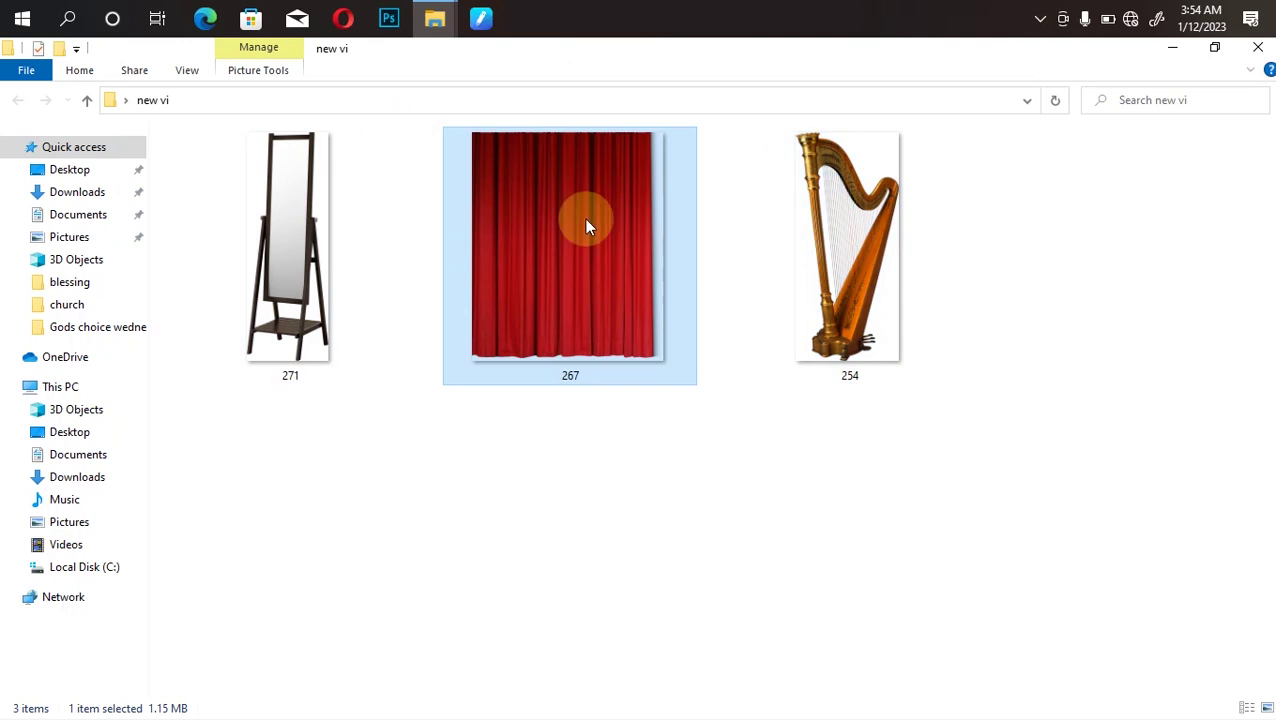
left_click_drag(866, 278, 409, 485)
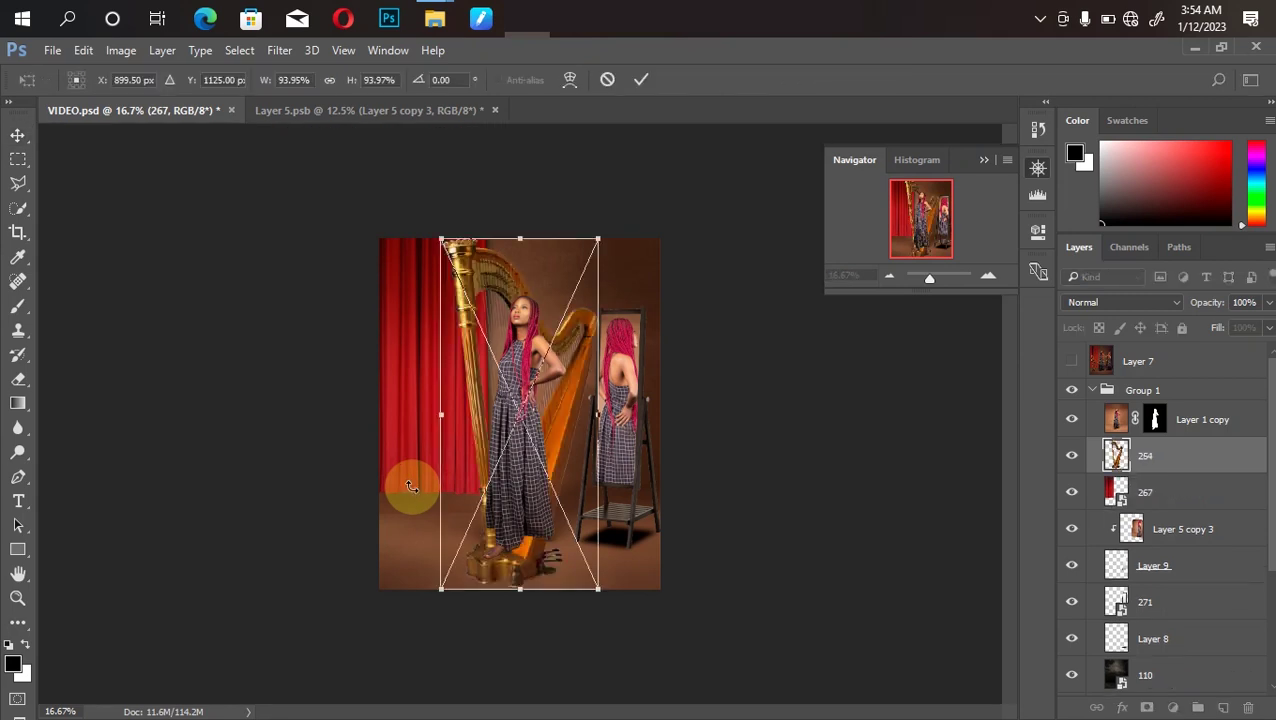
left_click_drag(600, 238, 509, 344)
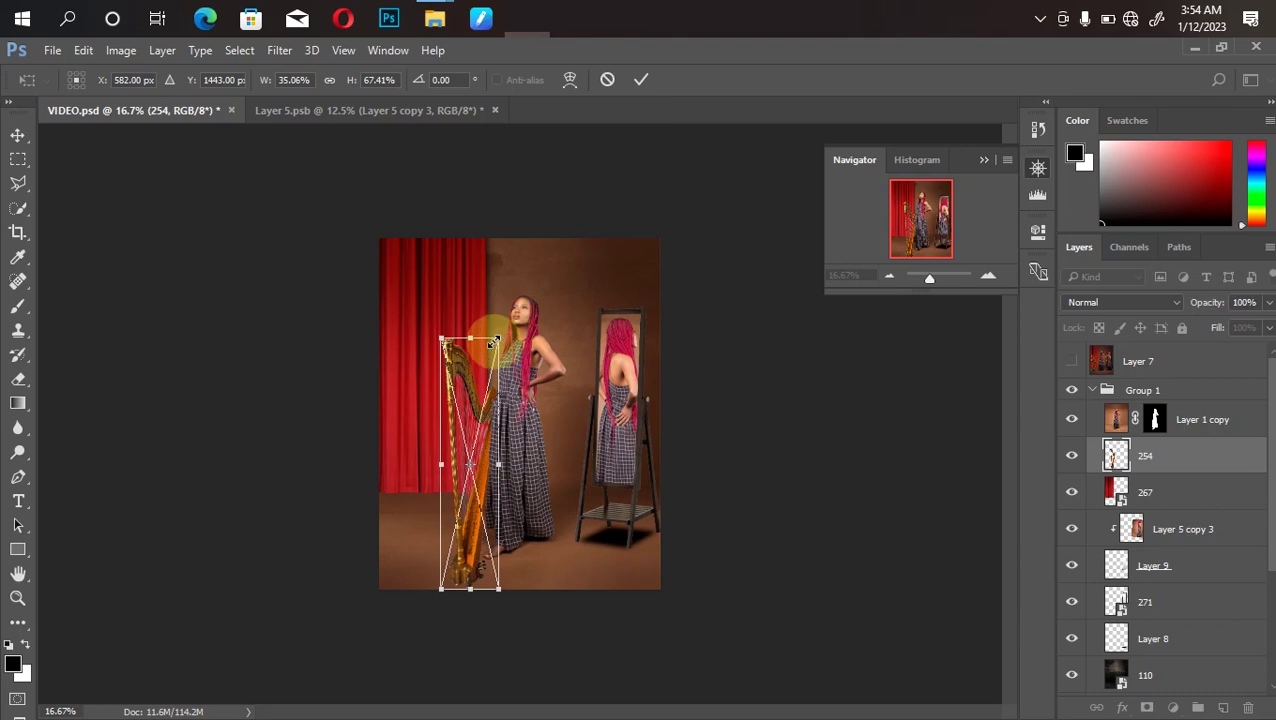
key("Return")
key("Delete")
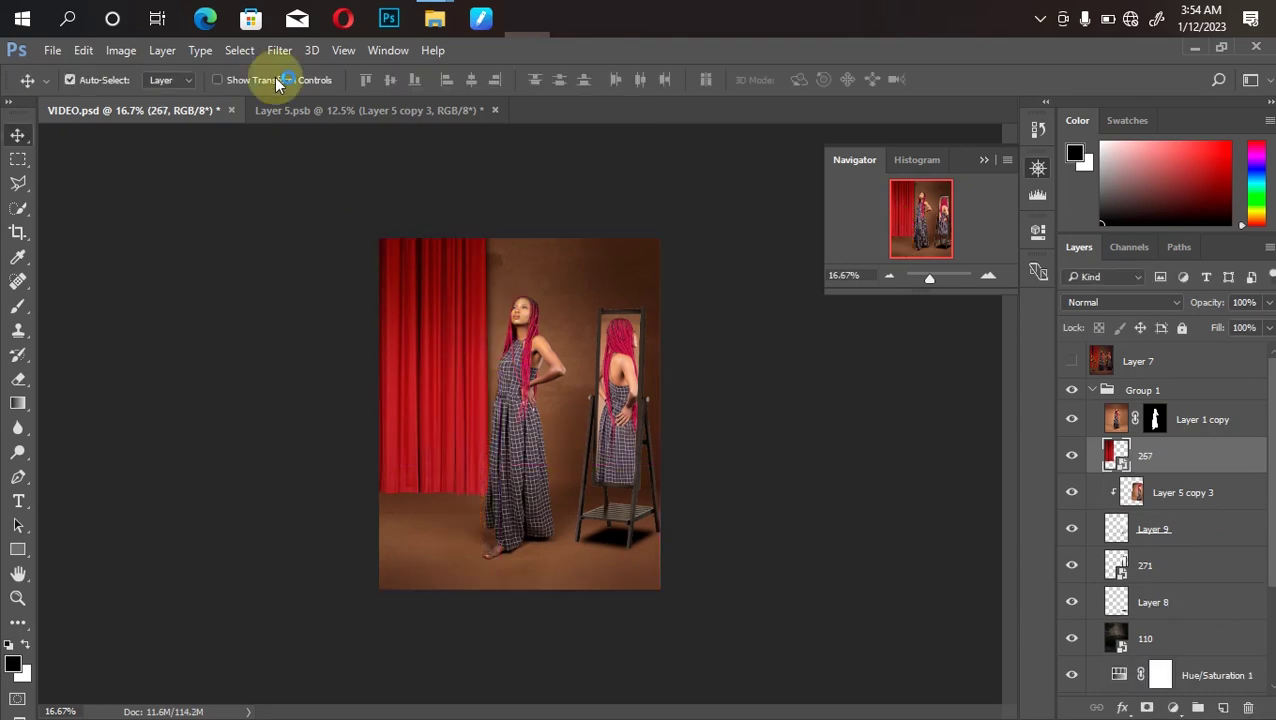
Place the golden harp image 254 from the new vi folder into VIDEO.psd, directly above the curtain layer.
mouse_move(434, 18)
left_click(440, 90)
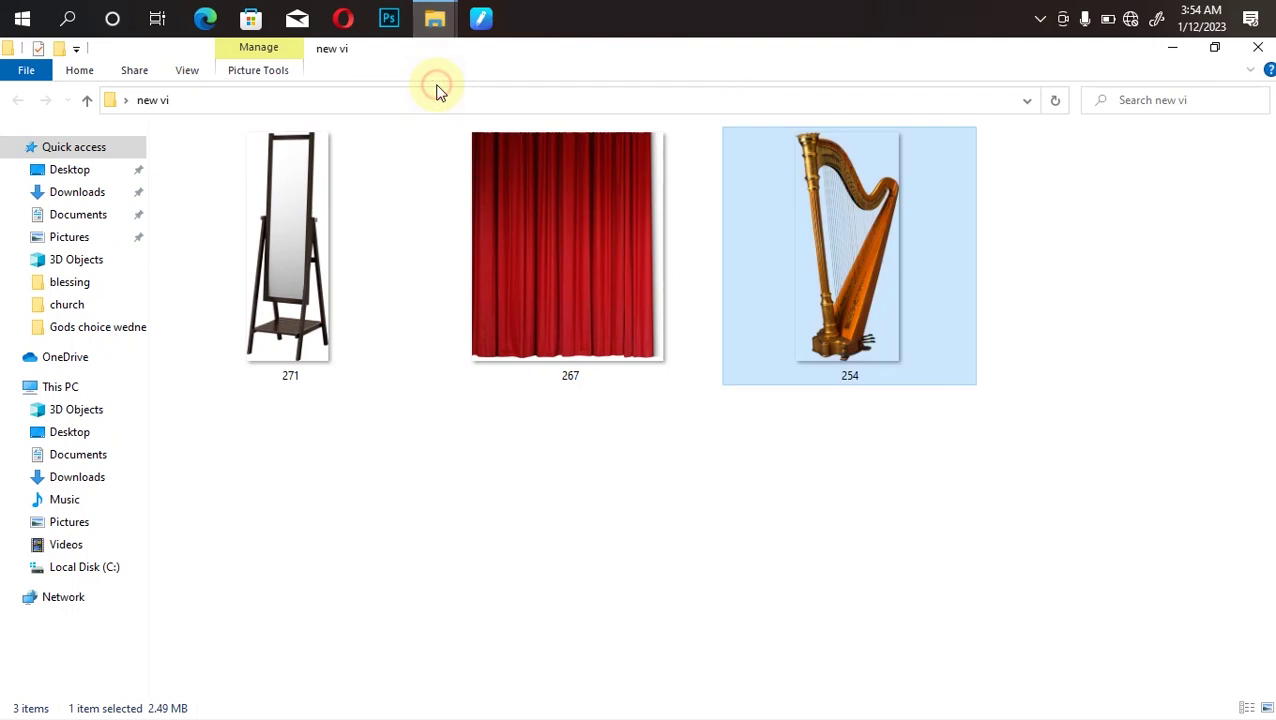
mouse_move(854, 251)
left_mouse_down()
mouse_move(464, 77)
mouse_move(518, 32)
mouse_move(403, 544)
left_mouse_up()
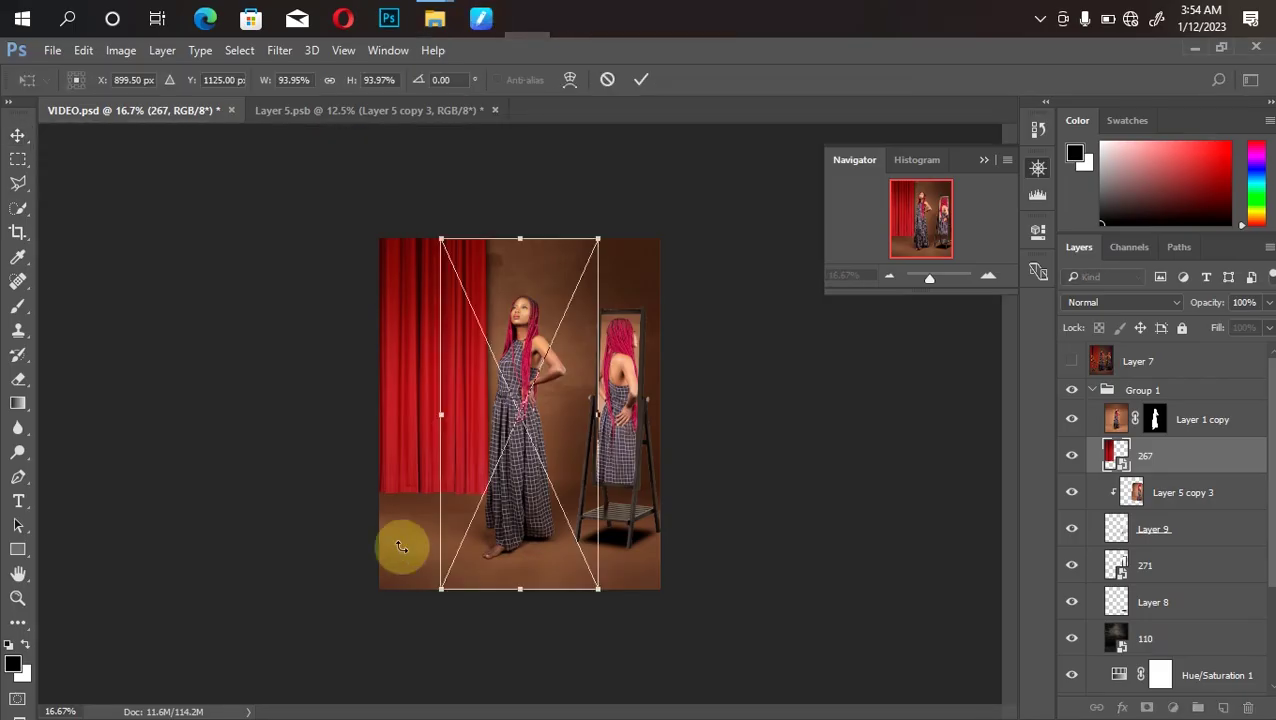
key("Return")
Scale the harp to about 43.5%, rotate it about 2.14 degrees and stand it on the floor in front of the red curtain.
left_click_drag(597, 241, 489, 420)
left_click_drag(478, 492, 432, 461)
left_click_drag(350, 365, 360, 367)
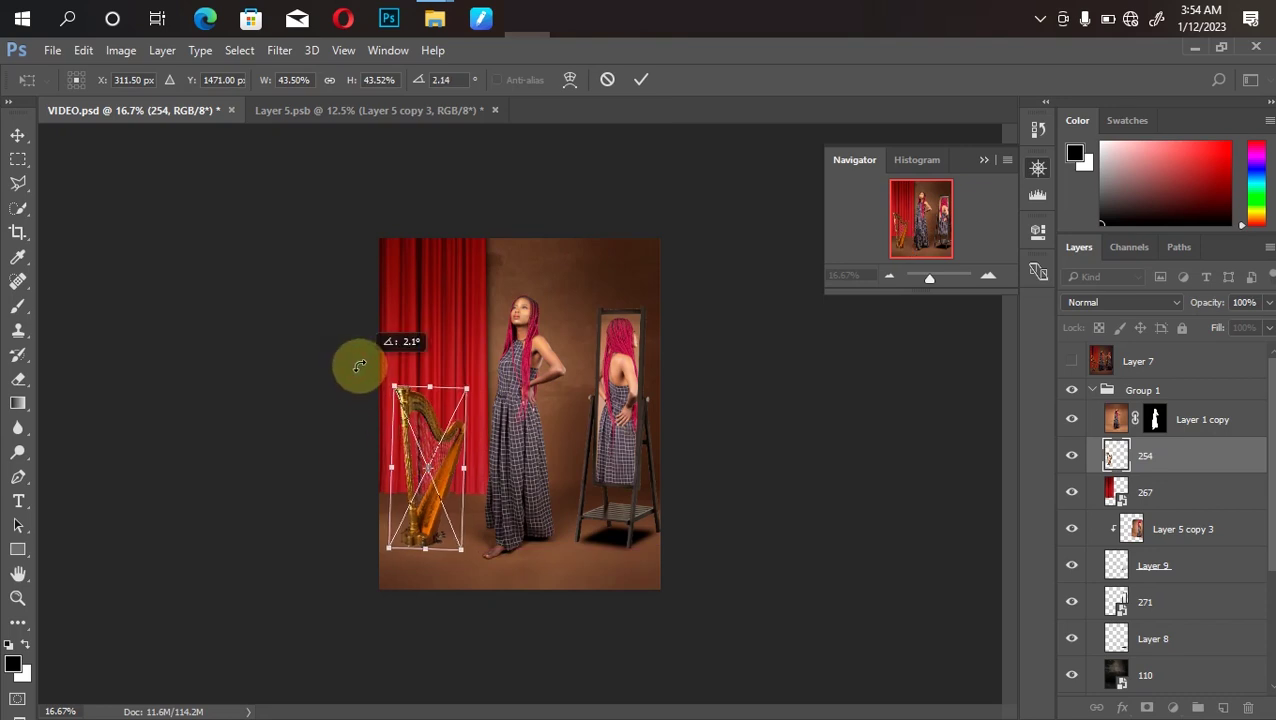
left_click_drag(359, 366, 359, 366)
key("Return")
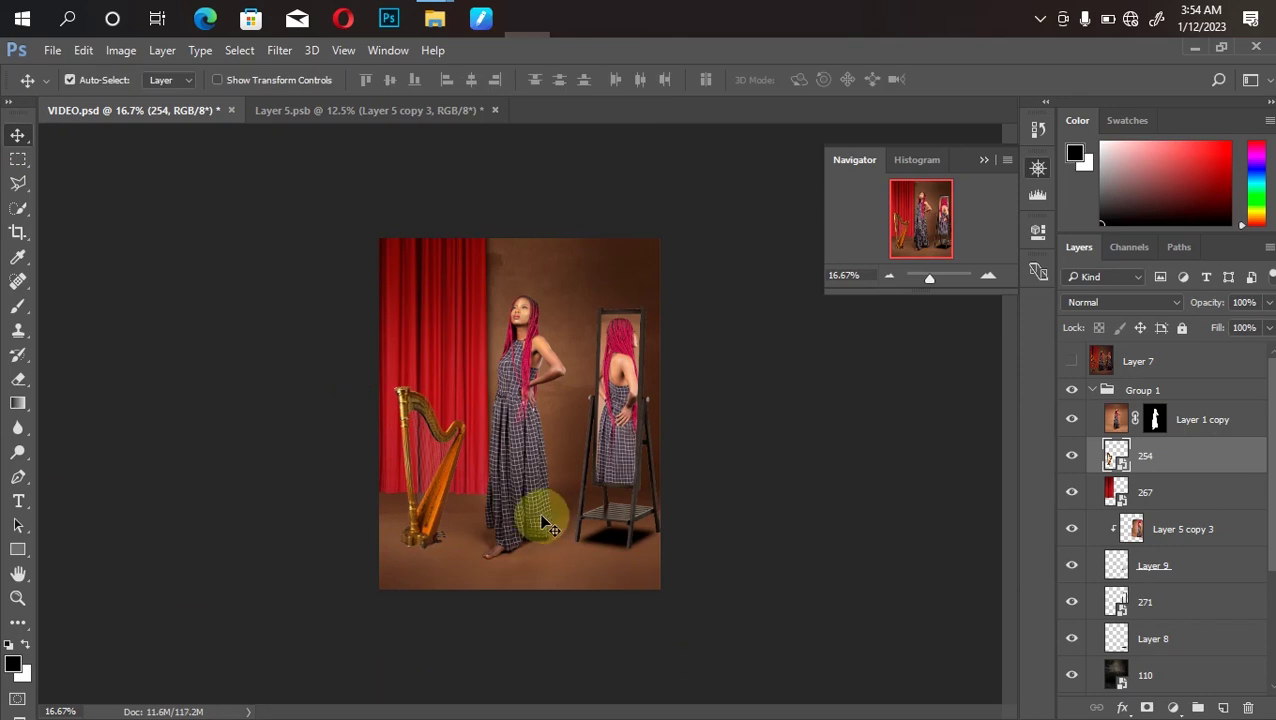
key("shift+Left")
key("shift+Left")
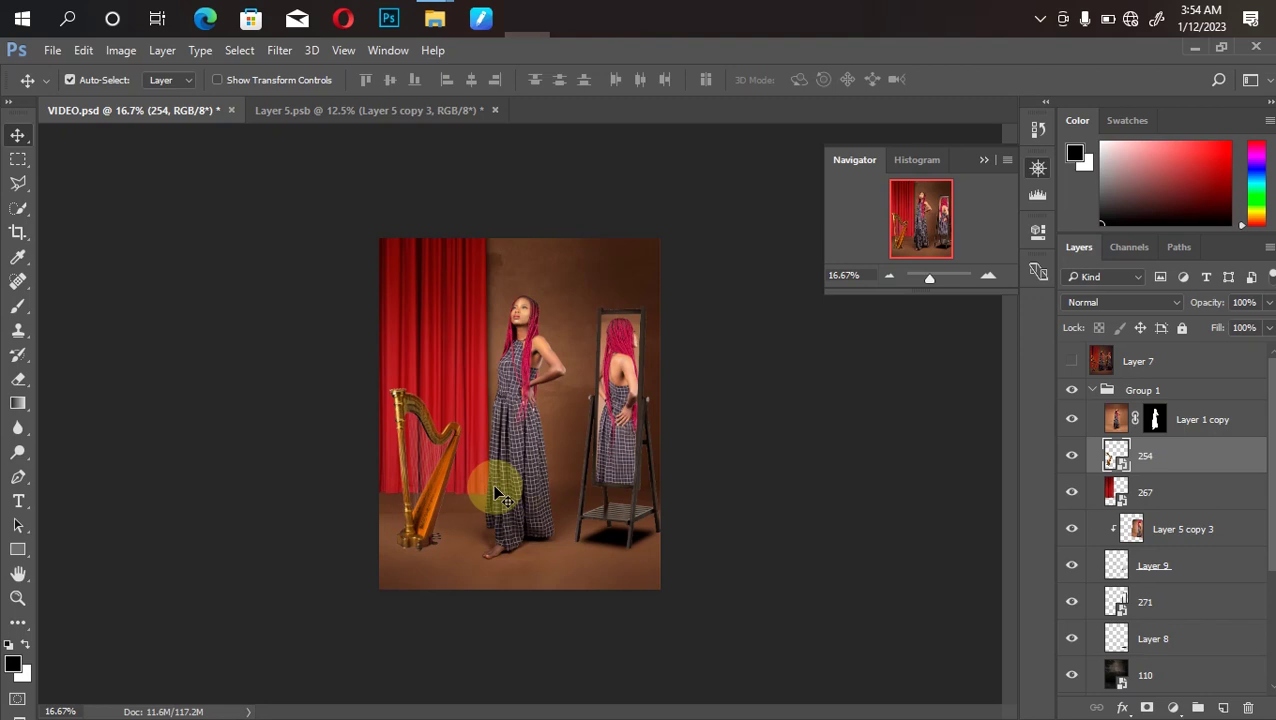
Inspect the harp's base against the floor and duplicate harp layer 254.
scroll(495, 490, "up", 3)
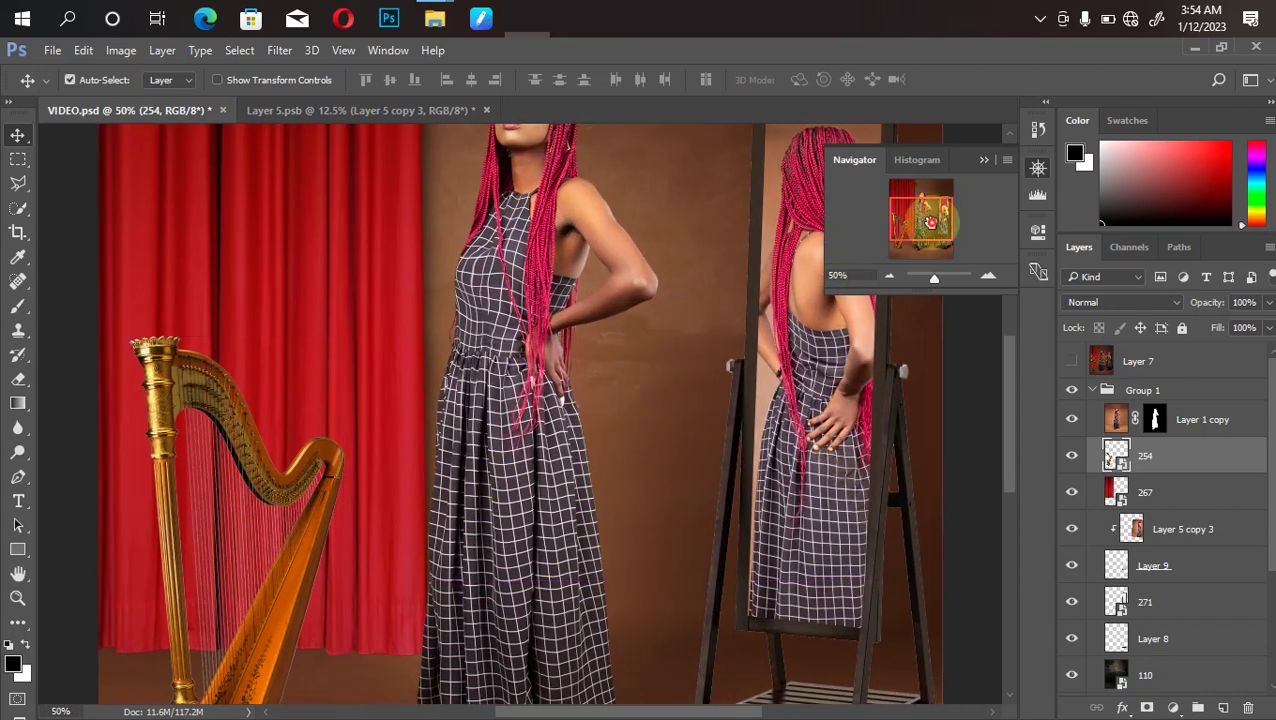
left_click_drag(930, 222, 926, 250)
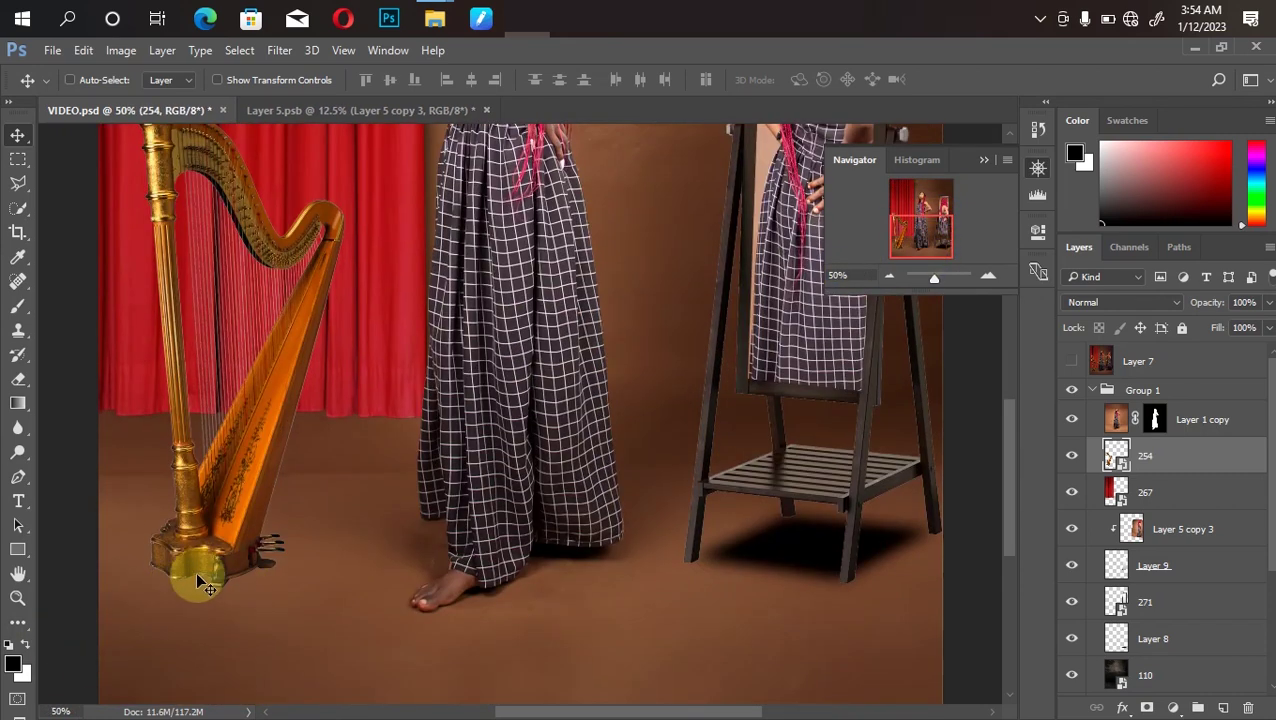
scroll(197, 578, "up", 2)
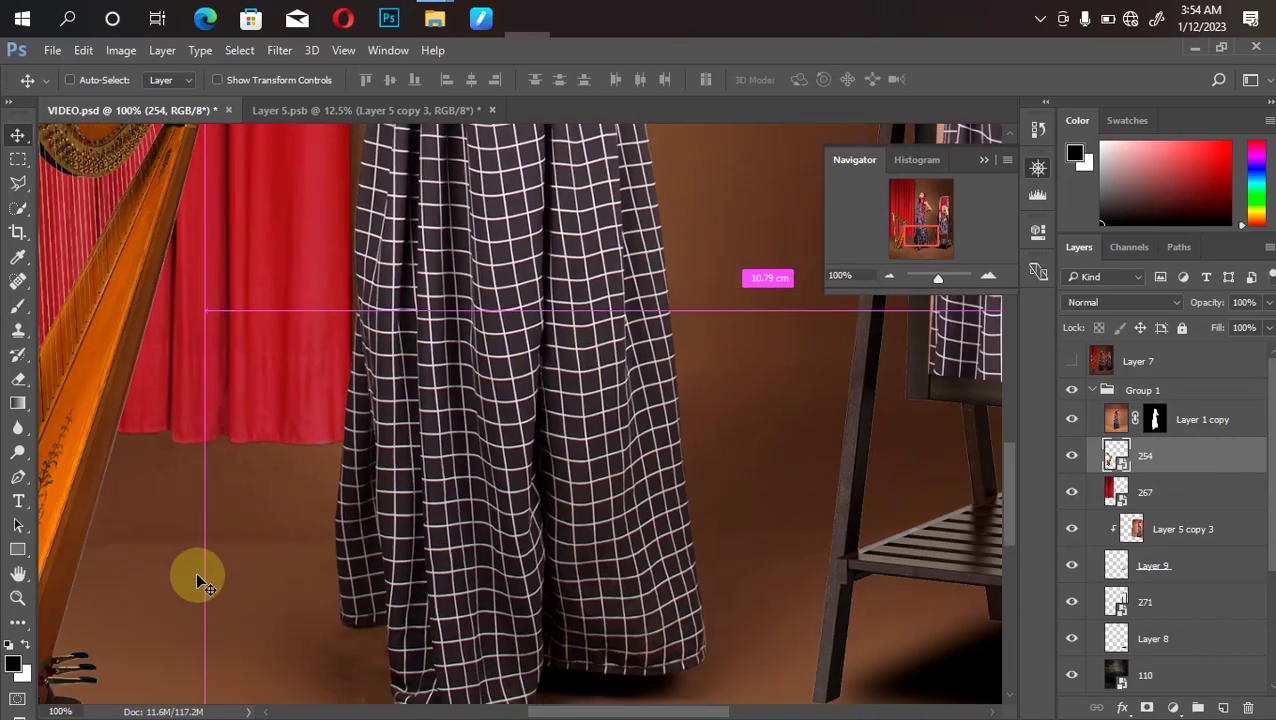
scroll(197, 578, "down", 4)
scroll(197, 578, "up", 1)
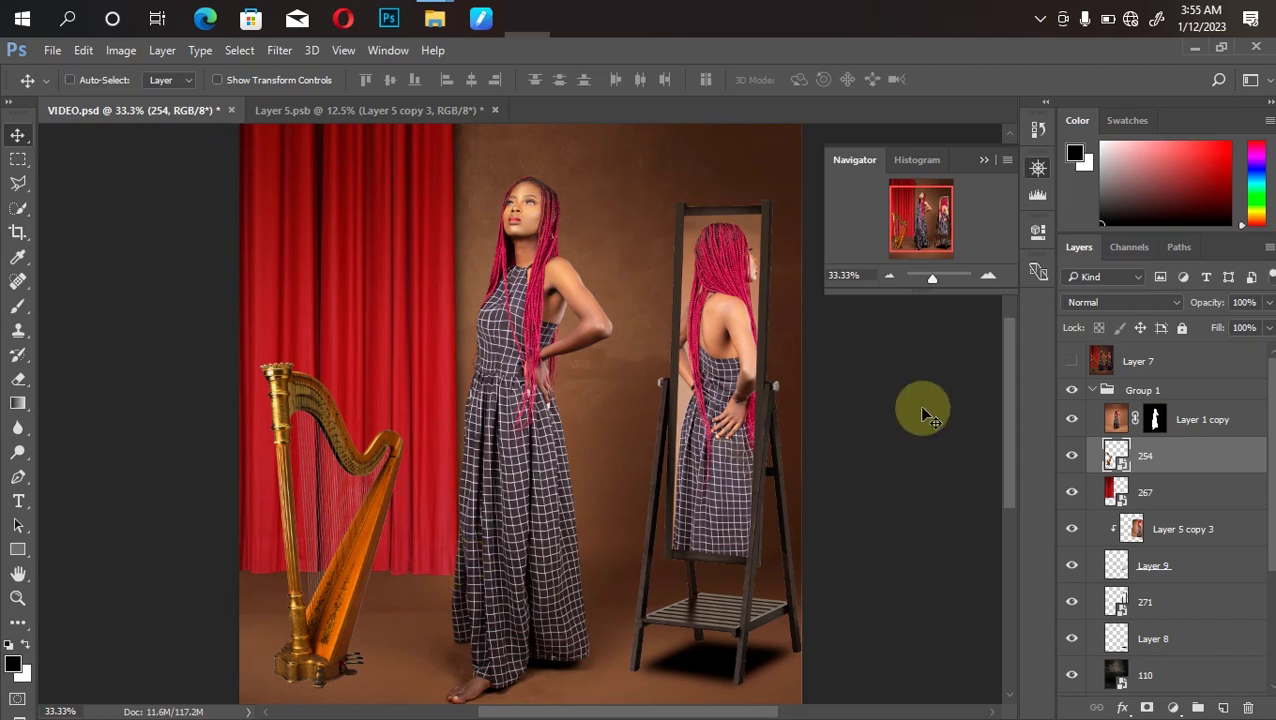
key("ctrl+j")
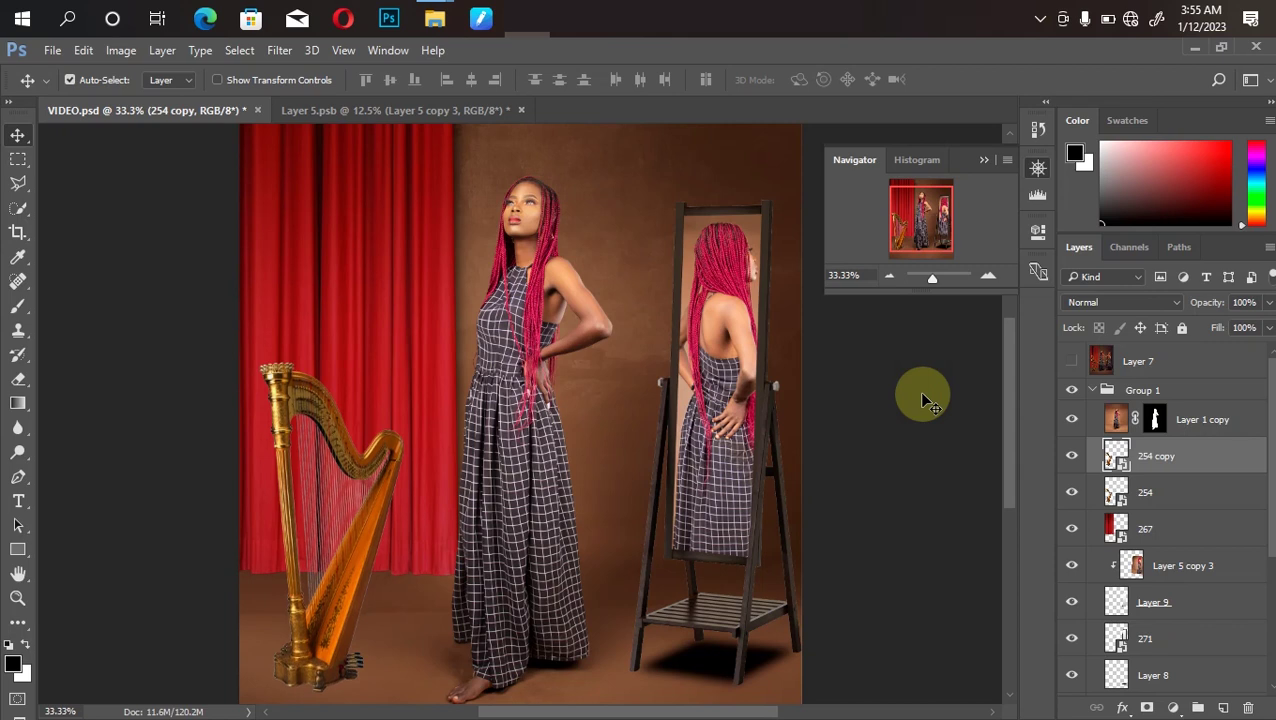
Load the harp's outline from the original layer 254 as a selection and rasterize that layer.
left_click(1183, 500)
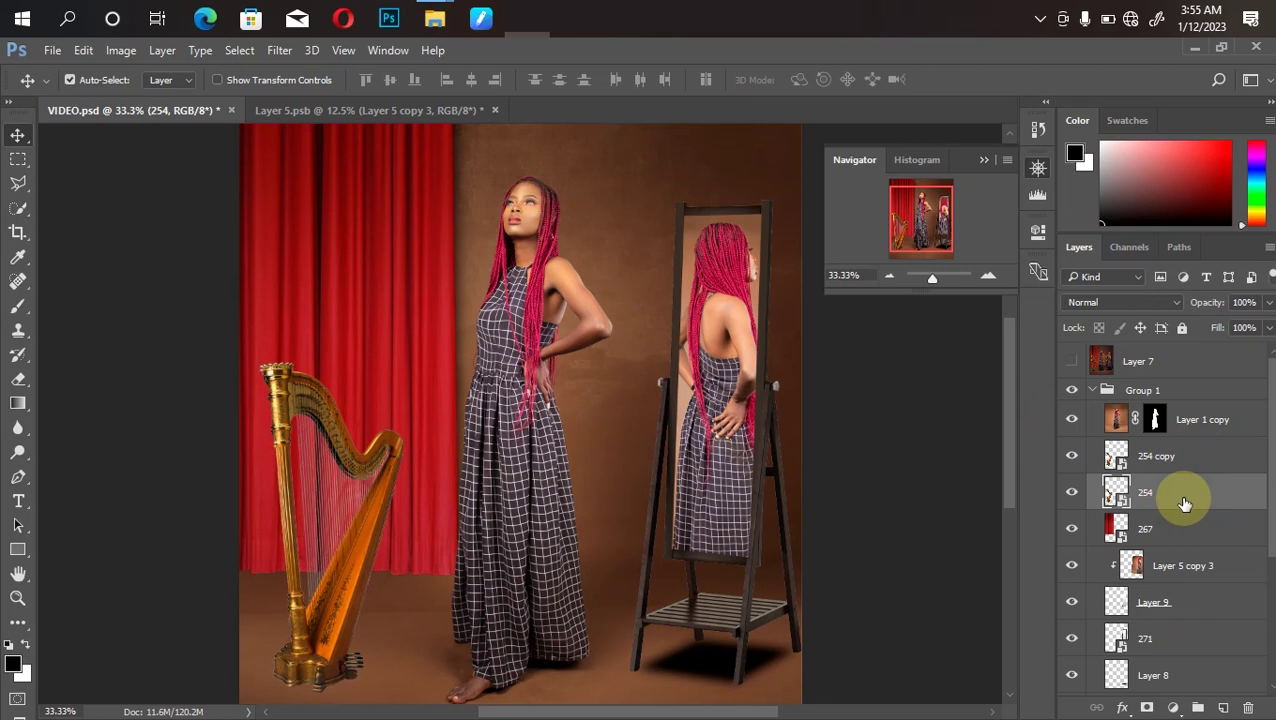
key("ctrl")
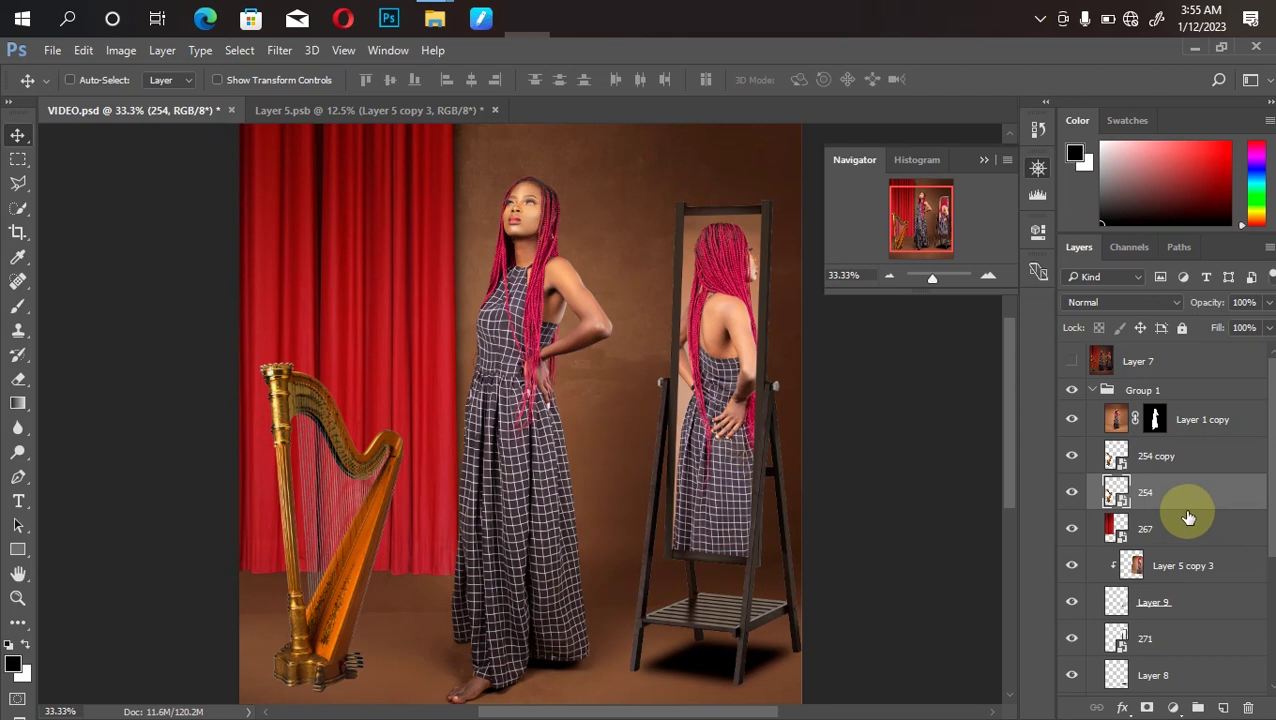
left_click(1115, 492, "ctrl")
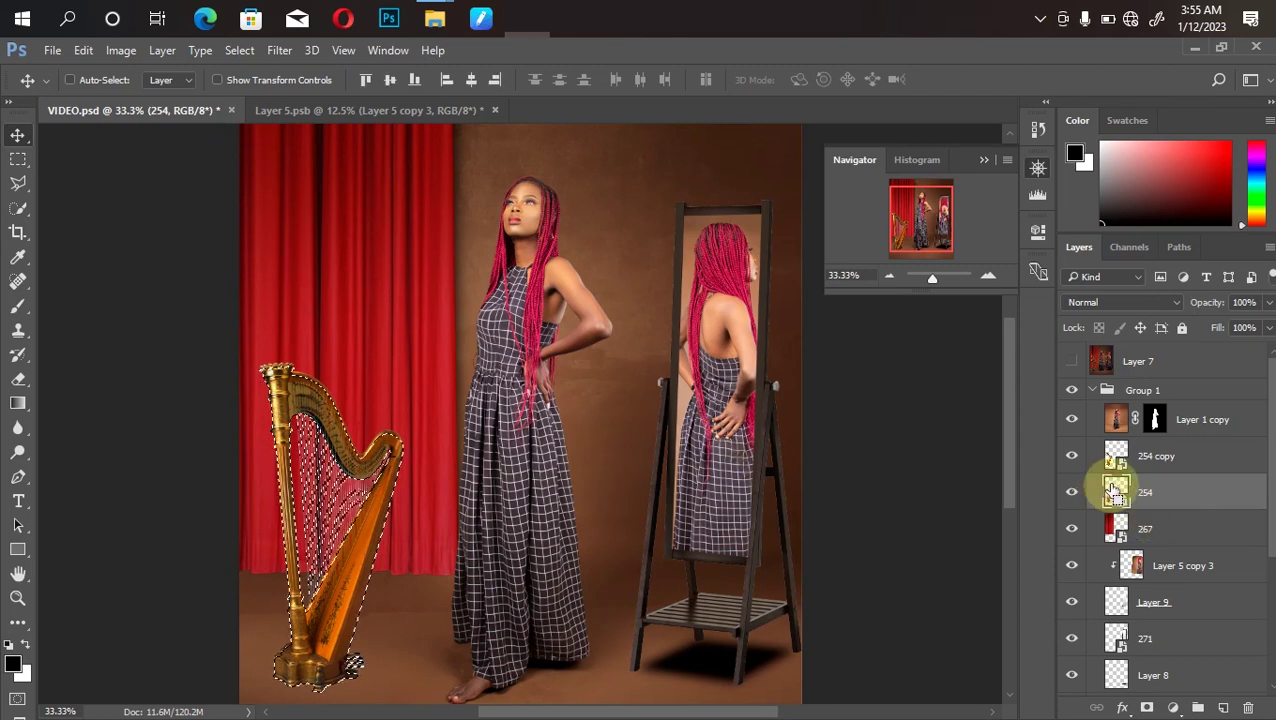
left_click(18, 183)
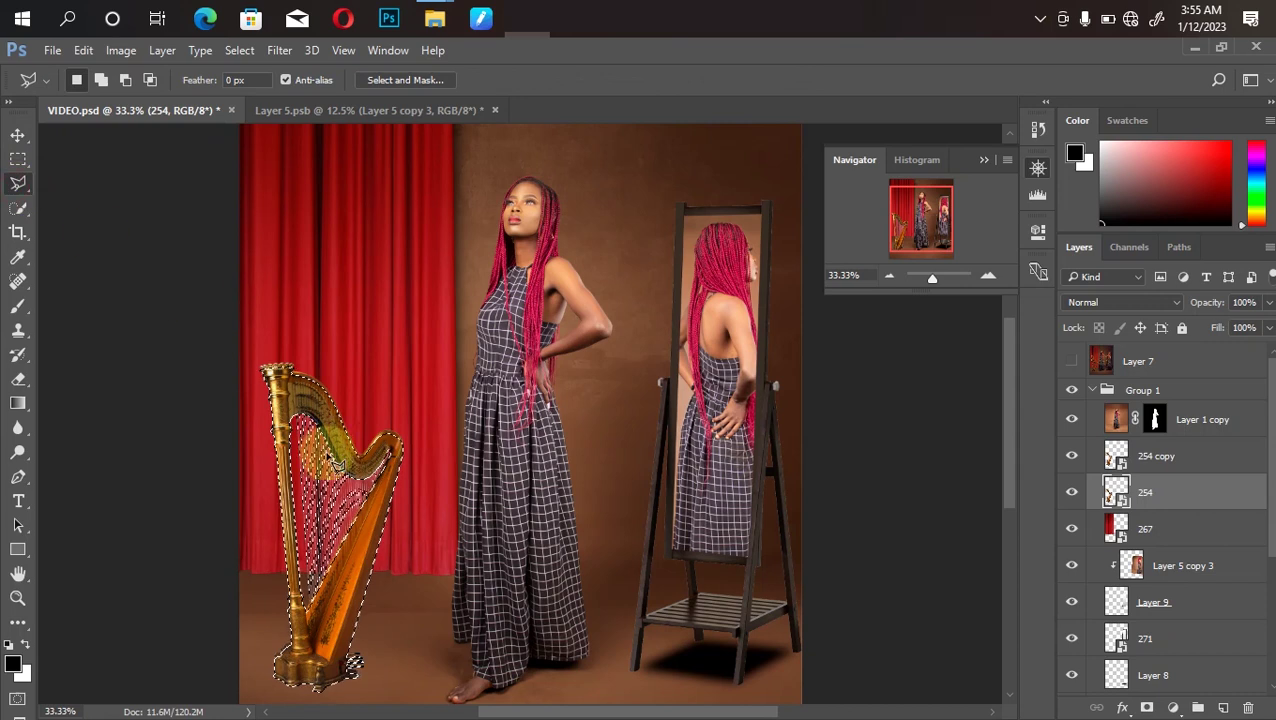
right_click(337, 469)
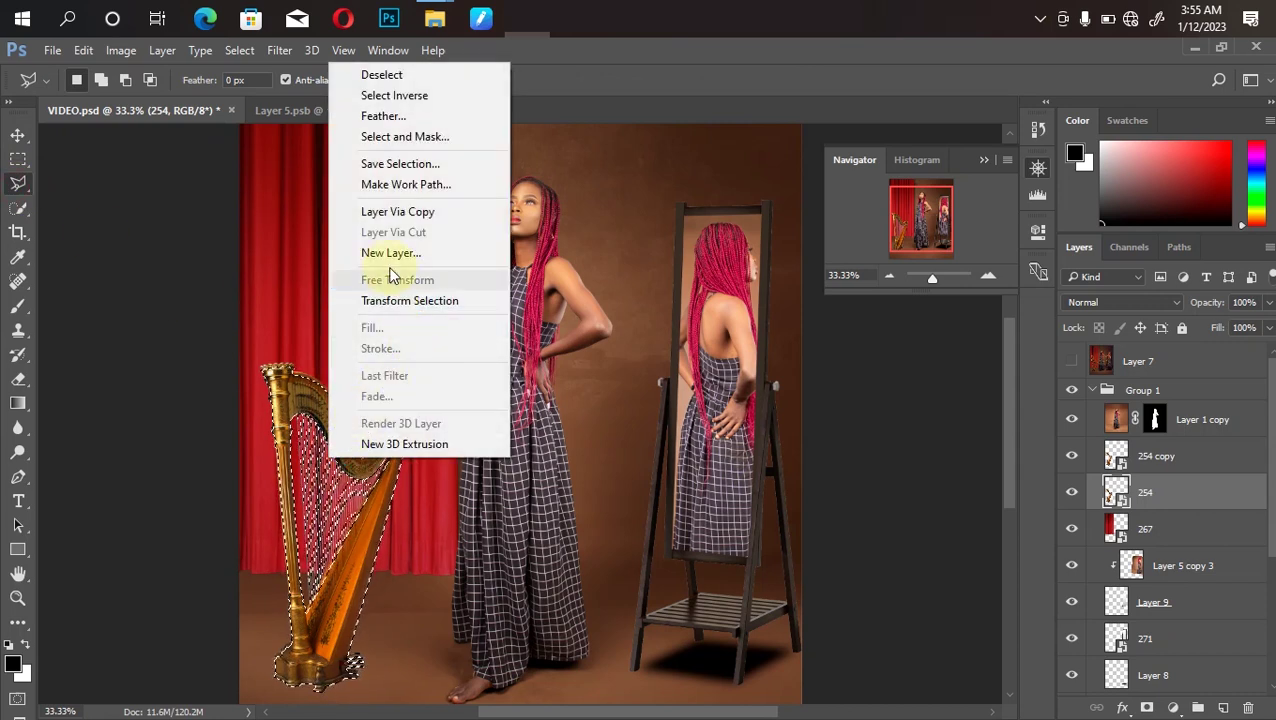
left_click(753, 398)
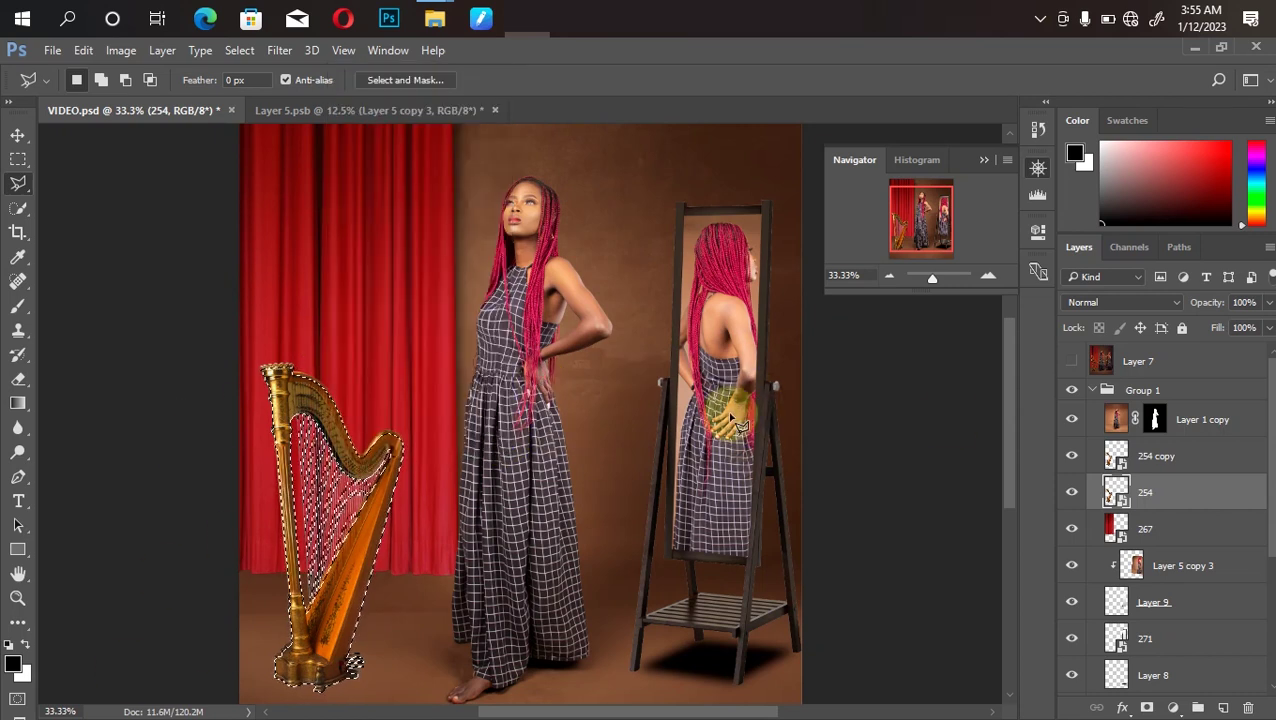
right_click(1158, 503)
left_click(808, 454)
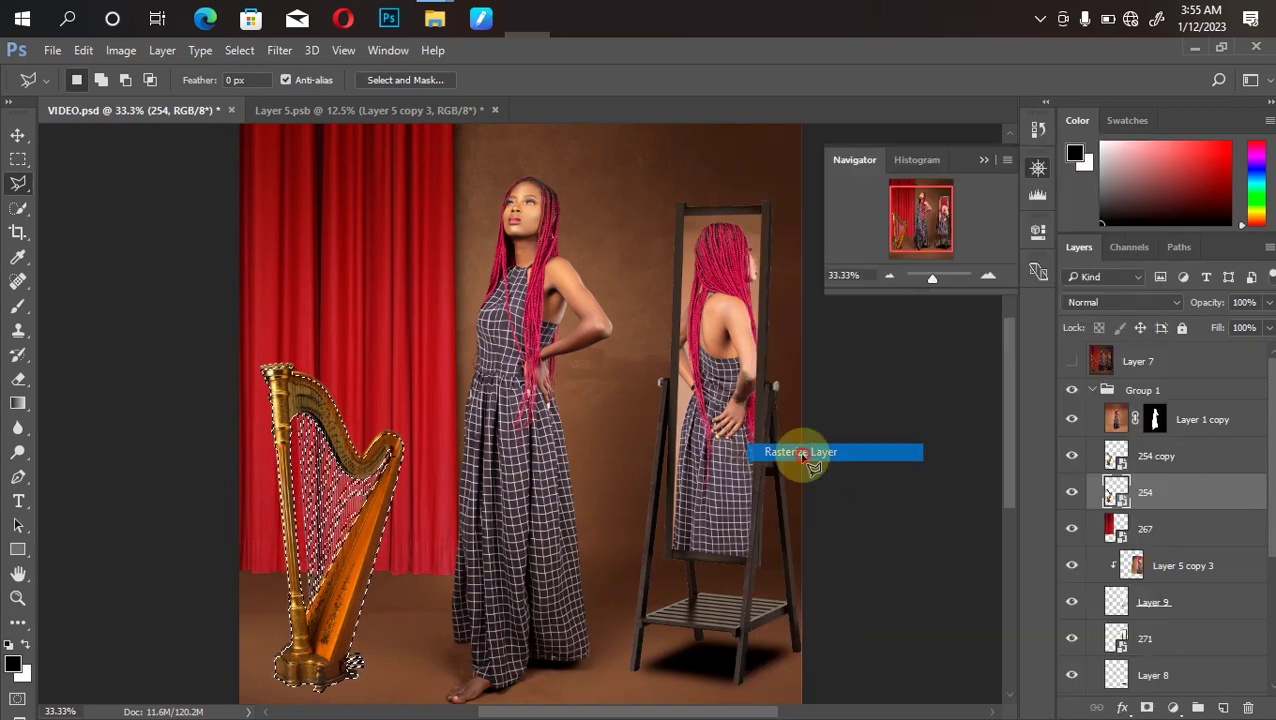
Fill the harp selection on layer 254 with color 000000 in Normal mode at 100% opacity, then deselect.
right_click(331, 521)
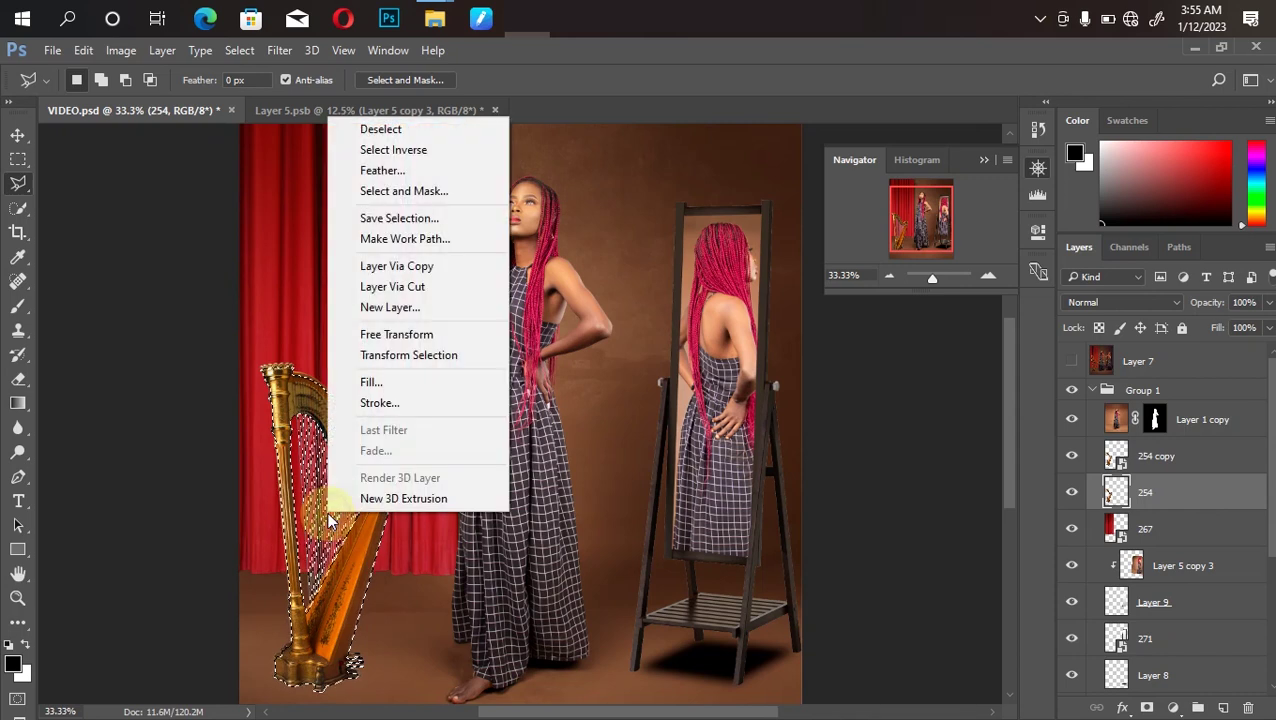
left_click(433, 383)
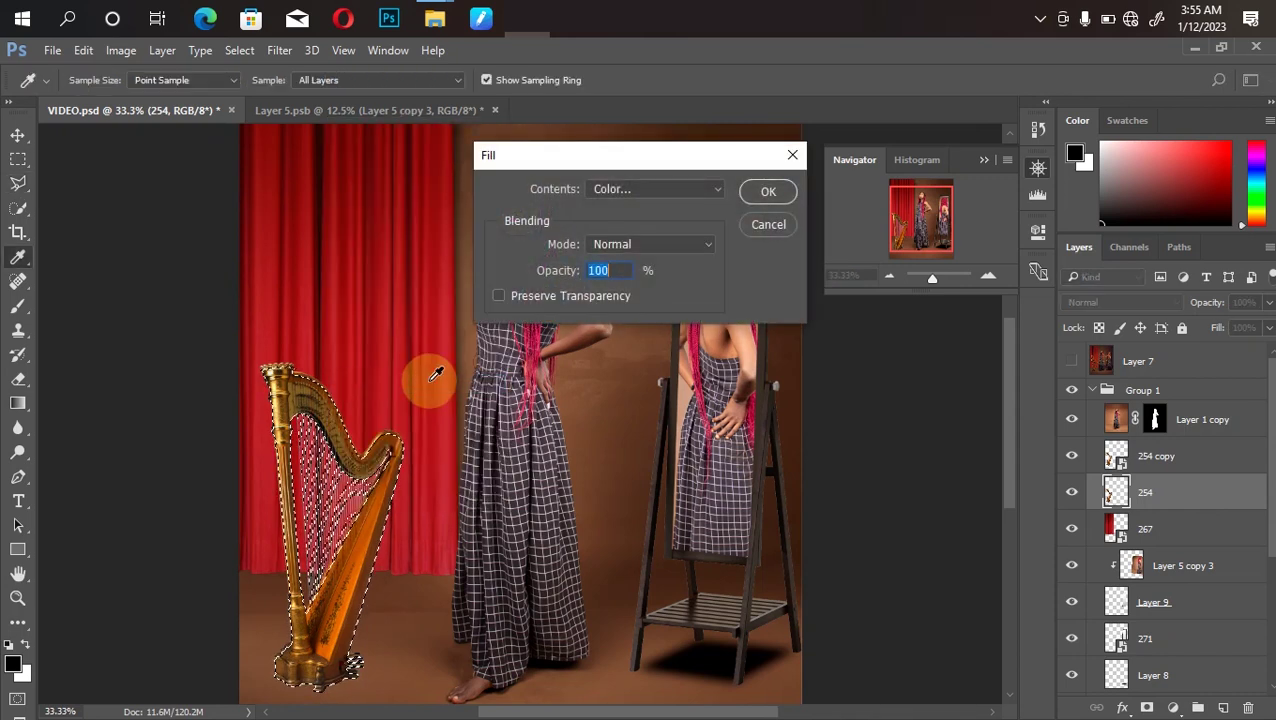
left_click(656, 189)
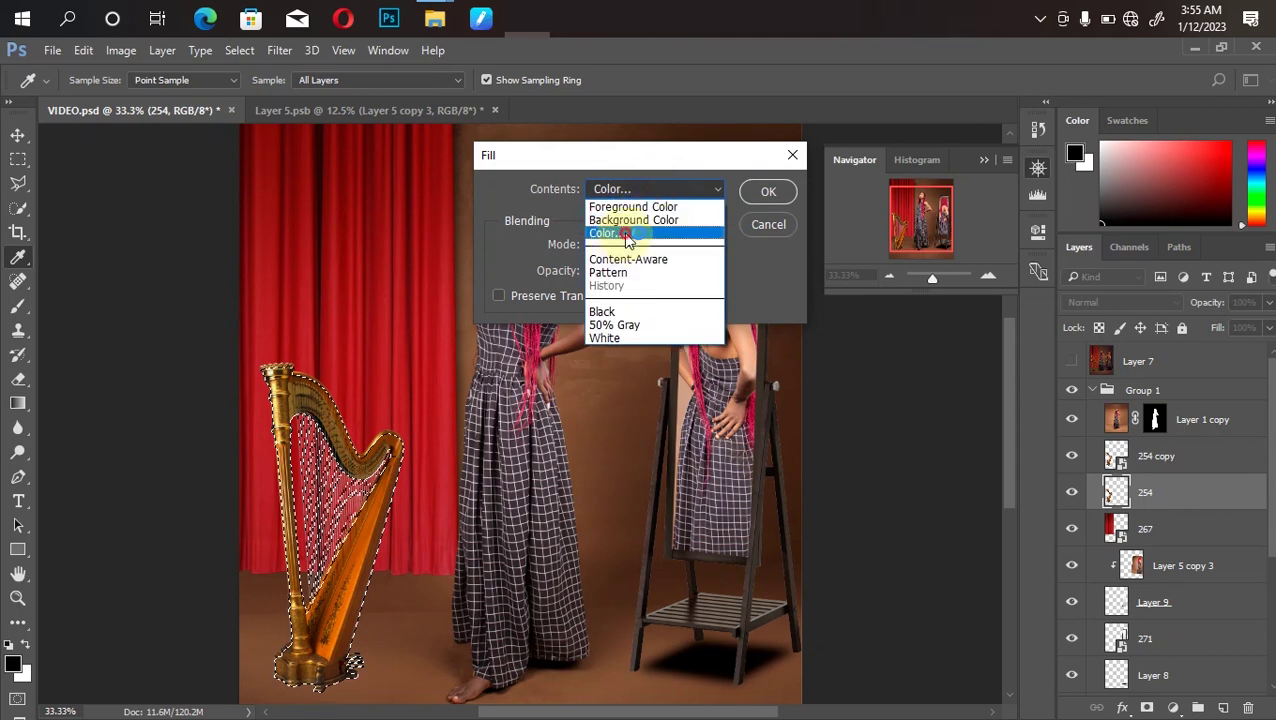
left_click(627, 236)
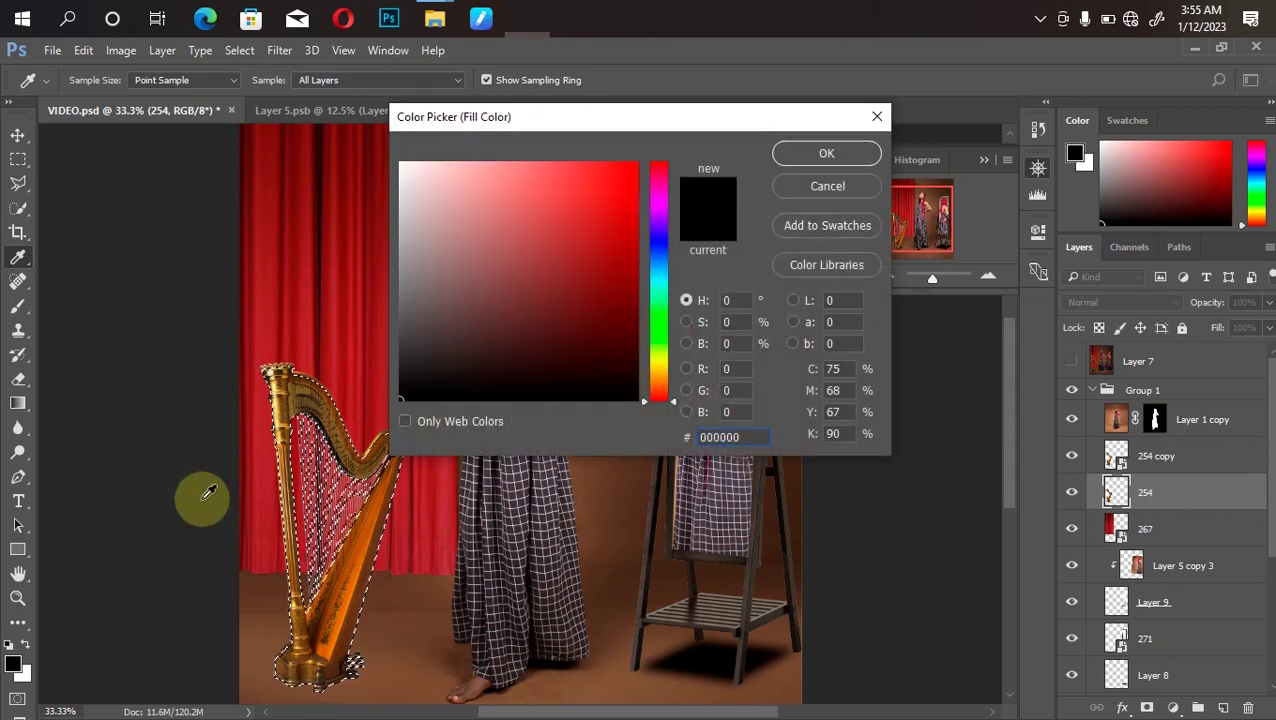
key("Return")
left_click(764, 190)
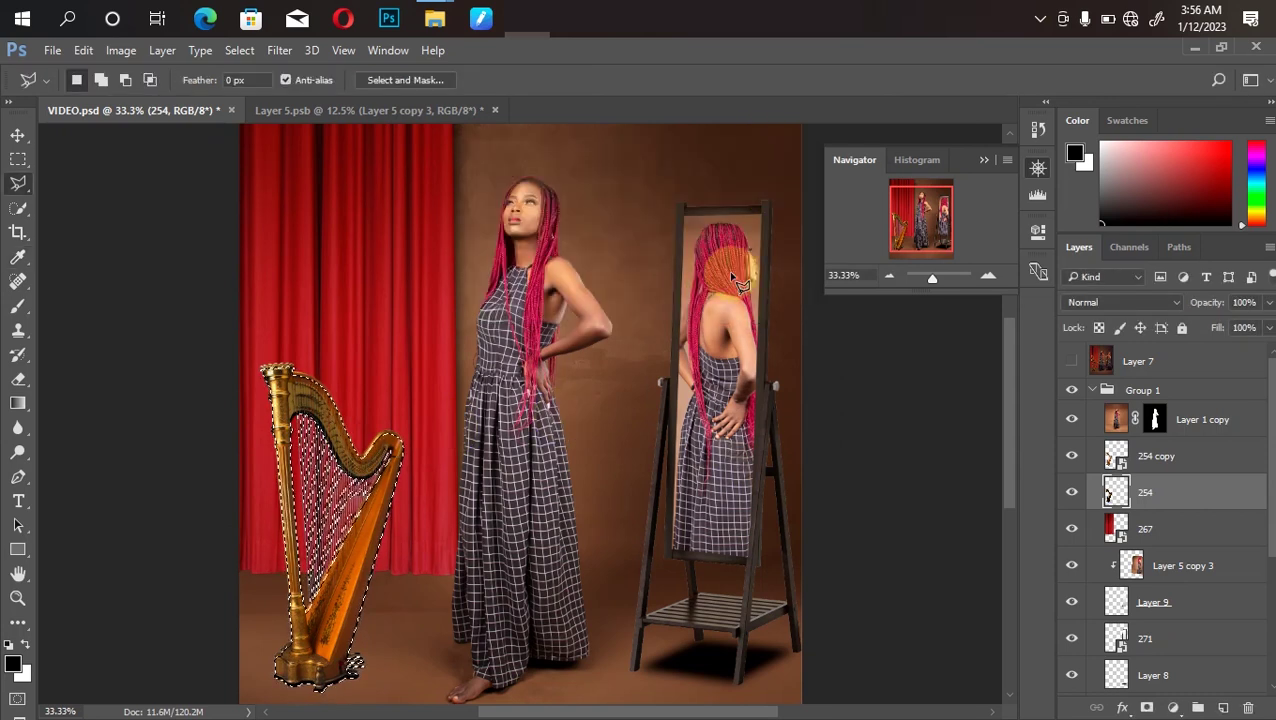
key("ctrl+d")
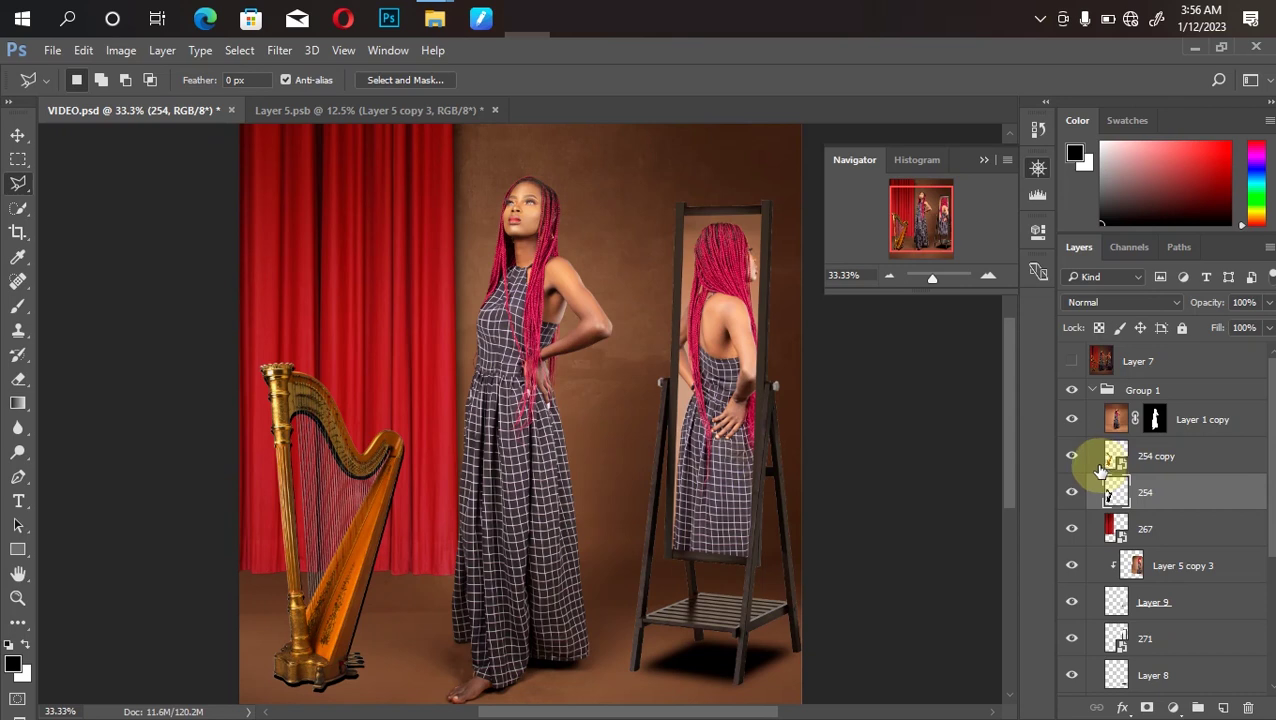
Add a layer mask to layer 254 from the black harp silhouette's outline.
left_click(1116, 495, "ctrl")
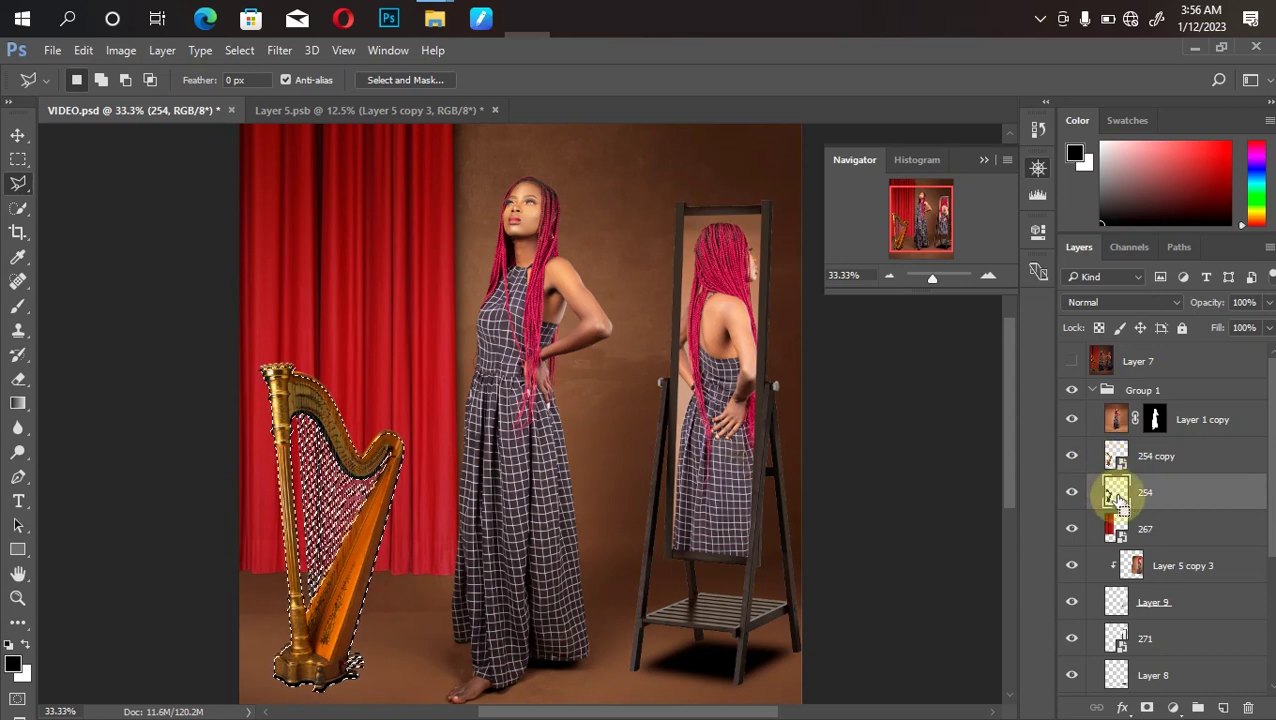
left_click(1147, 707)
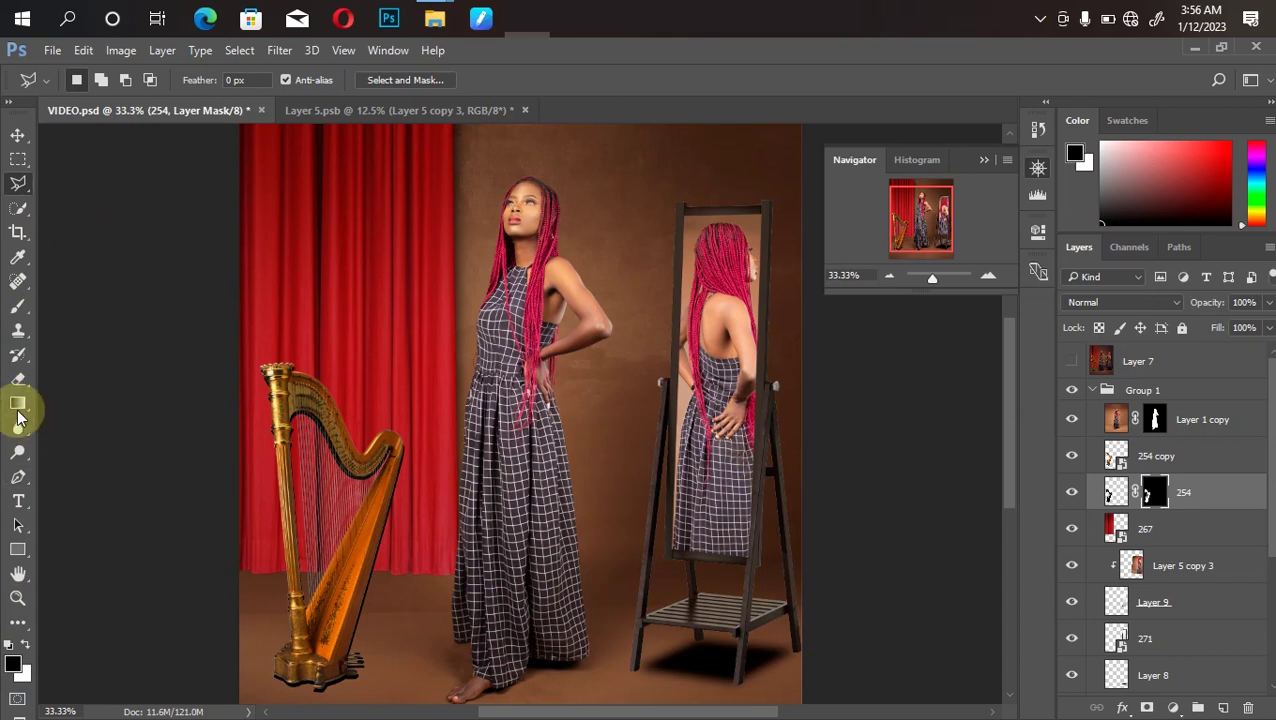
Fade out the upper part of the black harp silhouette on layer 254's mask with repeated black-to-transparent linear gradients, hiding 254 copy meanwhile.
left_click(22, 403)
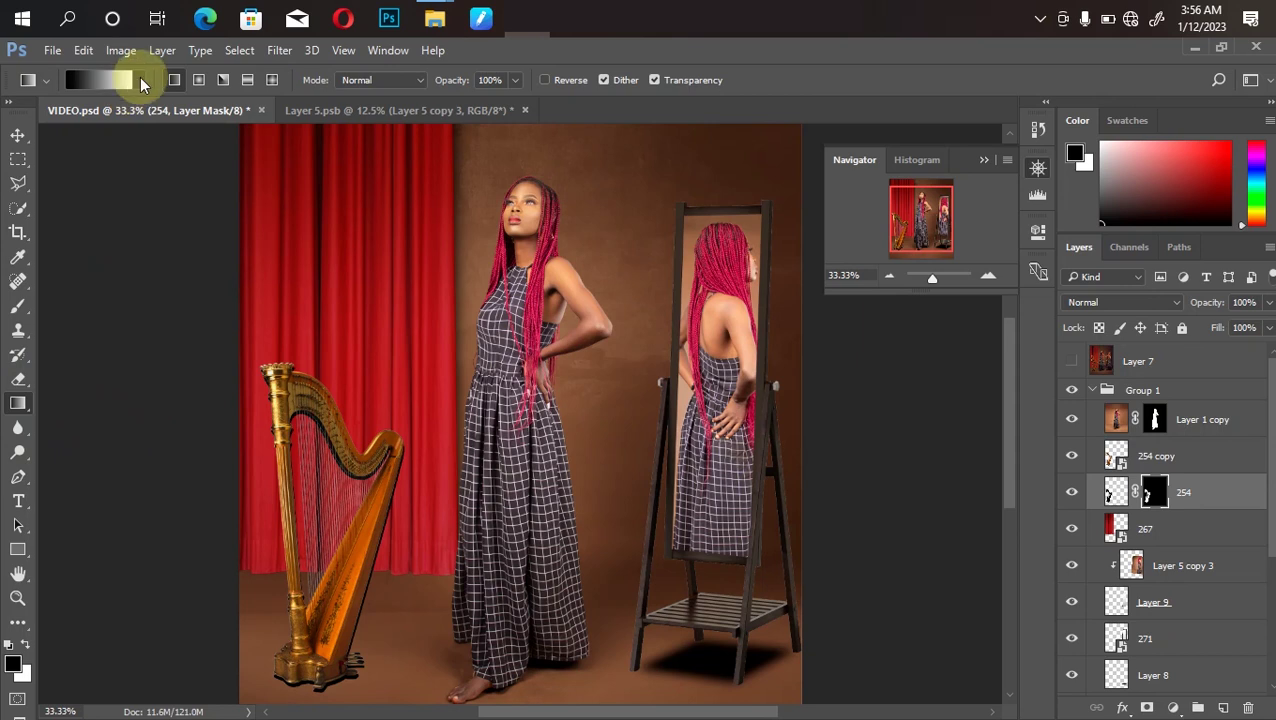
left_click(143, 82)
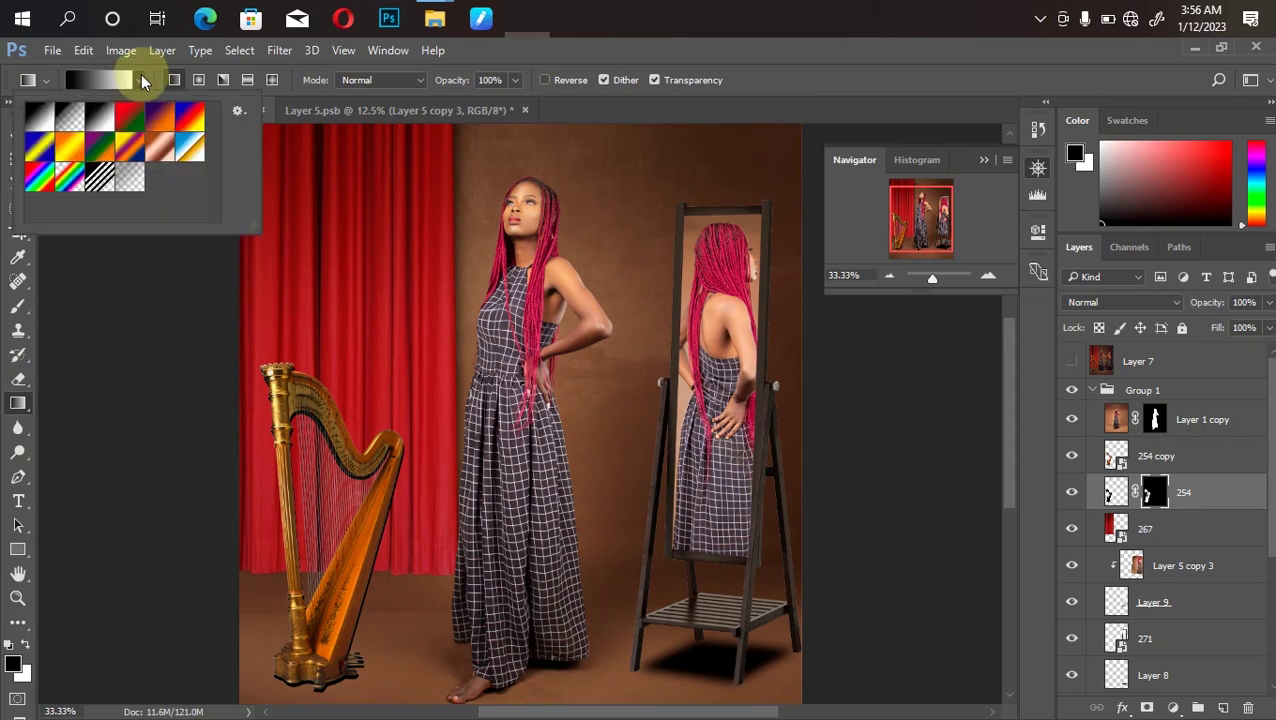
left_click(64, 118)
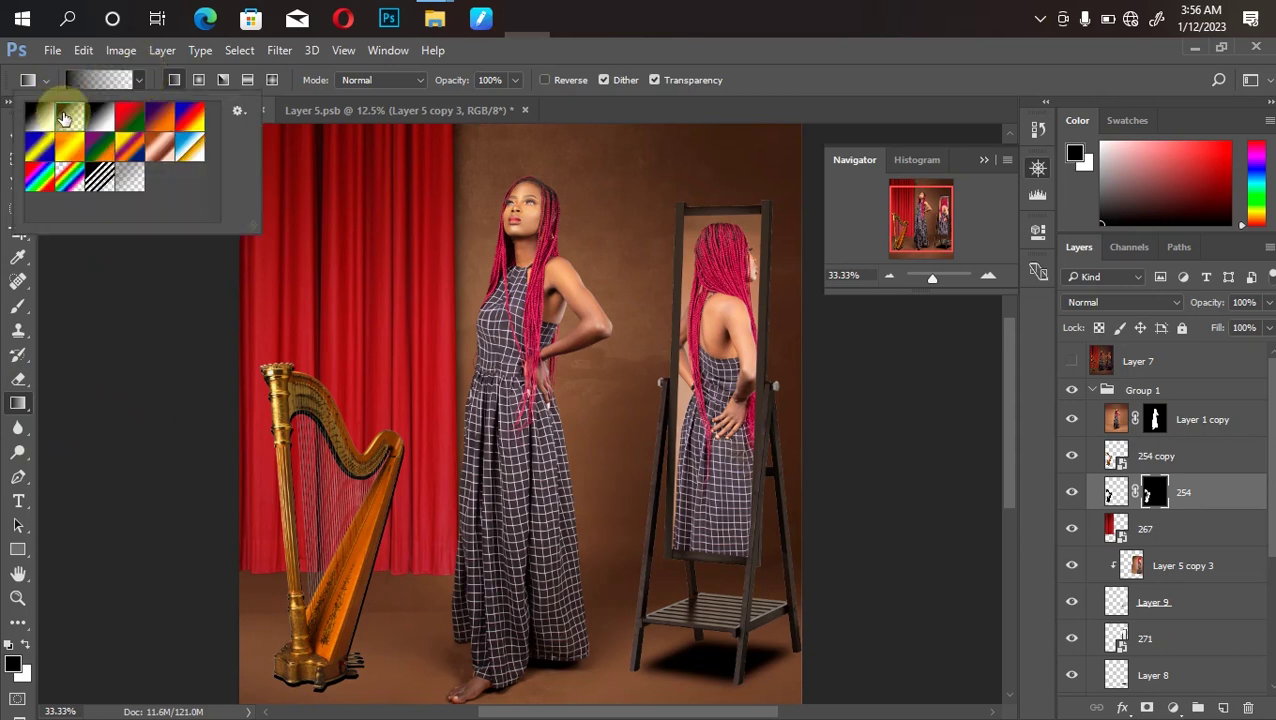
left_click(63, 116)
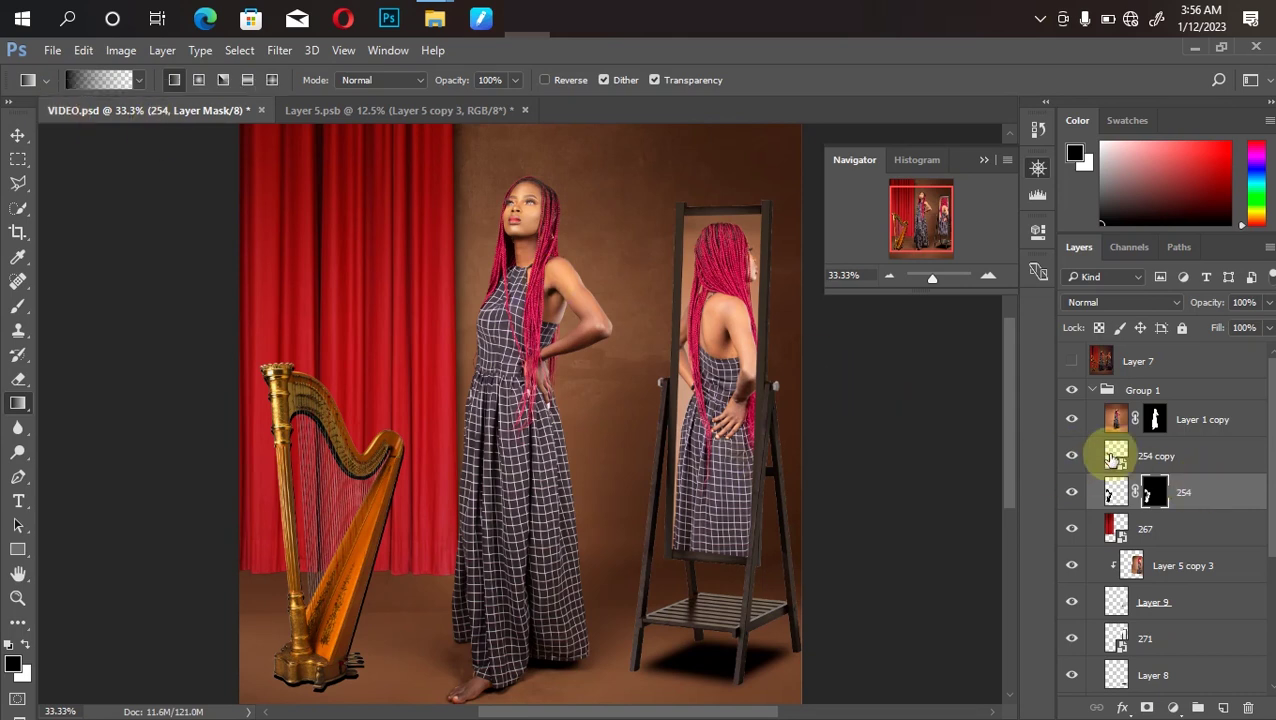
left_click(1071, 458)
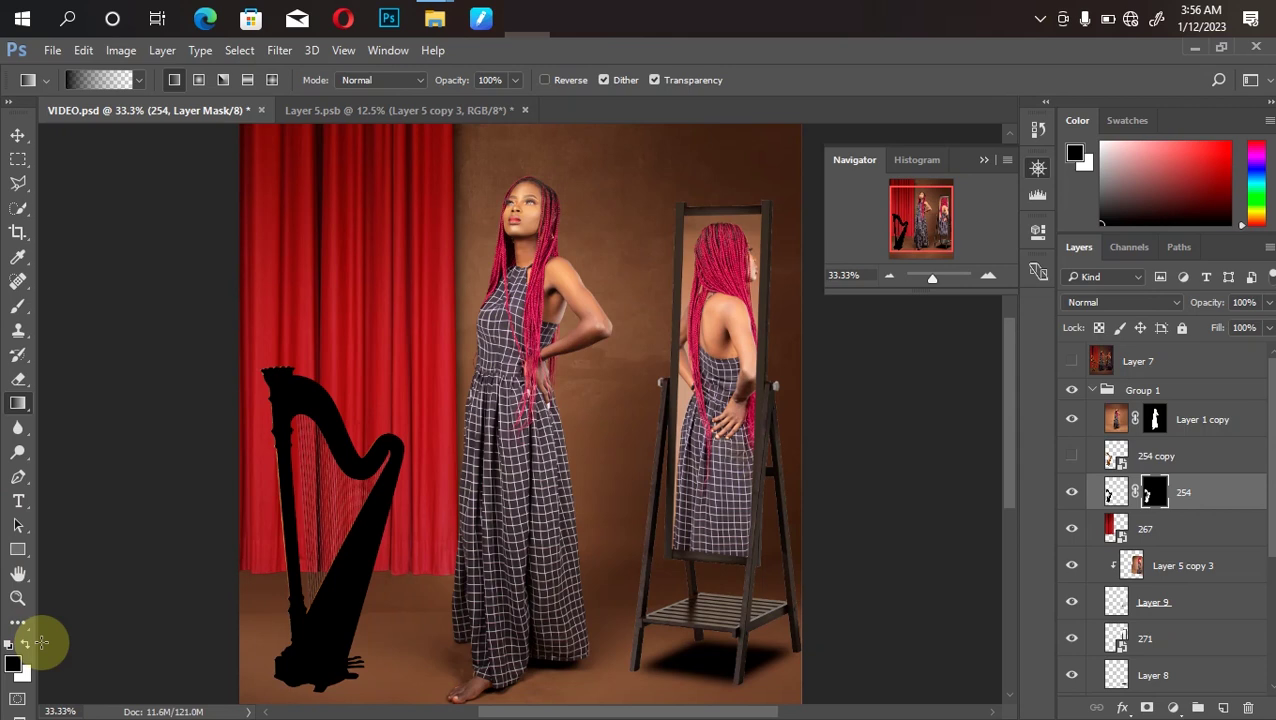
left_click_drag(320, 255, 322, 638)
left_click_drag(343, 354, 320, 655)
left_click_drag(343, 411, 322, 632)
left_click_drag(344, 374, 328, 652)
left_click_drag(336, 373, 307, 699)
left_click_drag(340, 408, 315, 645)
left_click_drag(333, 447, 308, 675)
left_click_drag(320, 500, 322, 595)
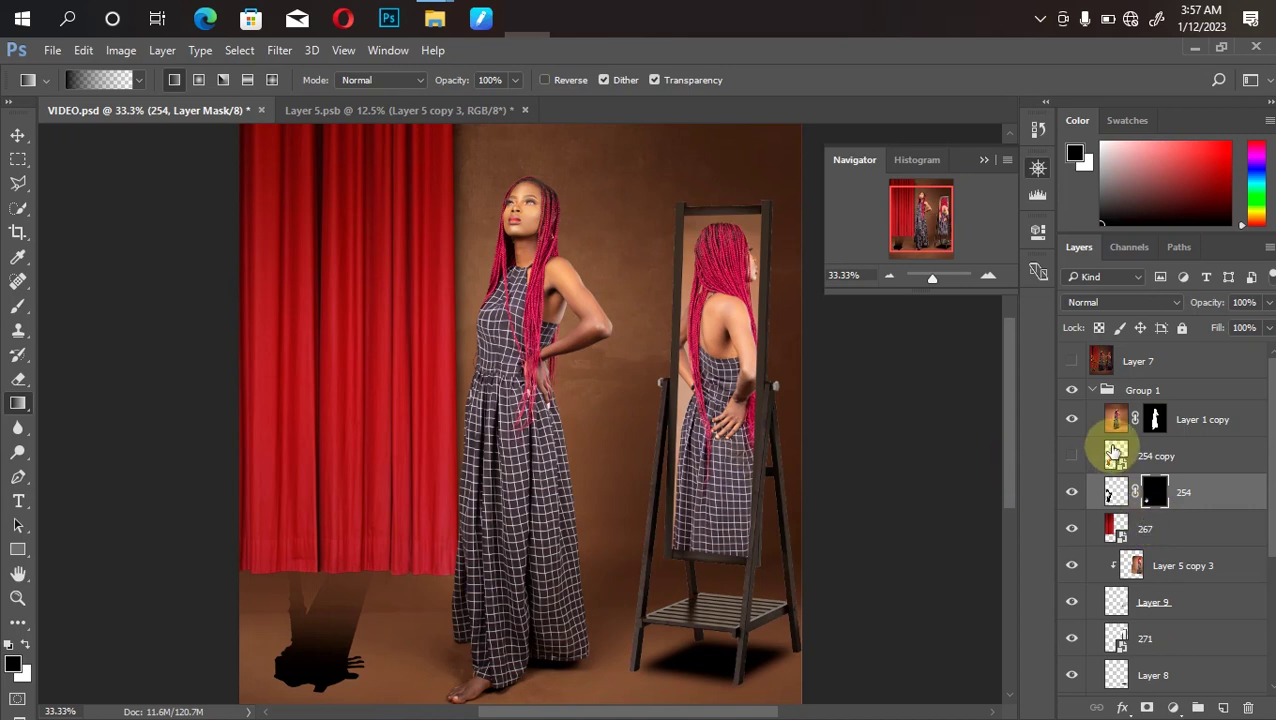
left_click(1071, 455)
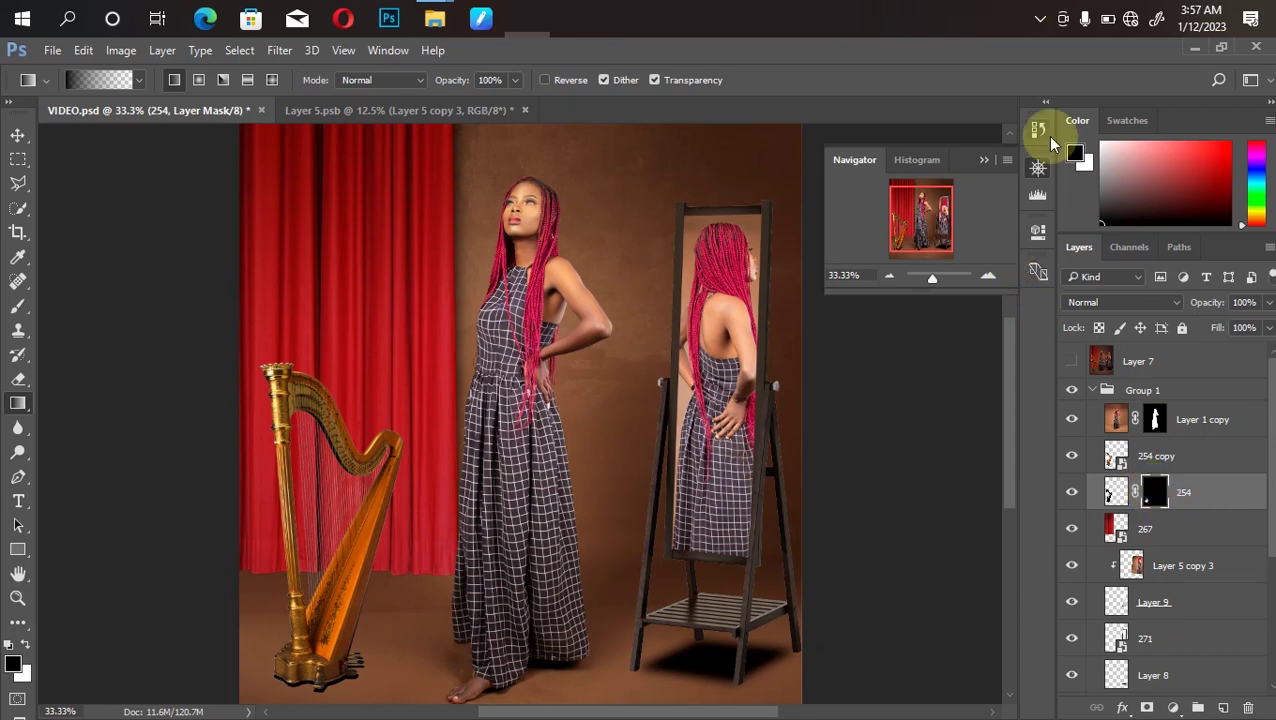
Soften the harp's shadow by setting the feather of layer 254's mask to 17.8 px.
left_click(1038, 232)
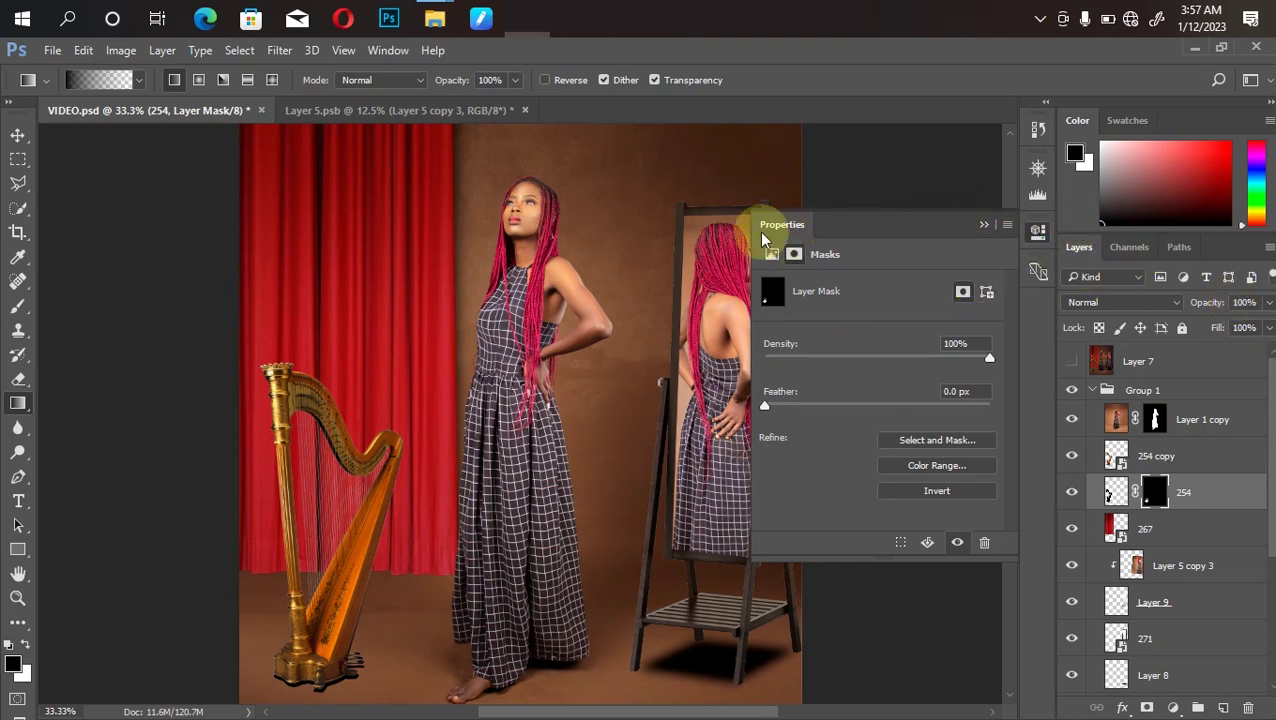
left_click(393, 50)
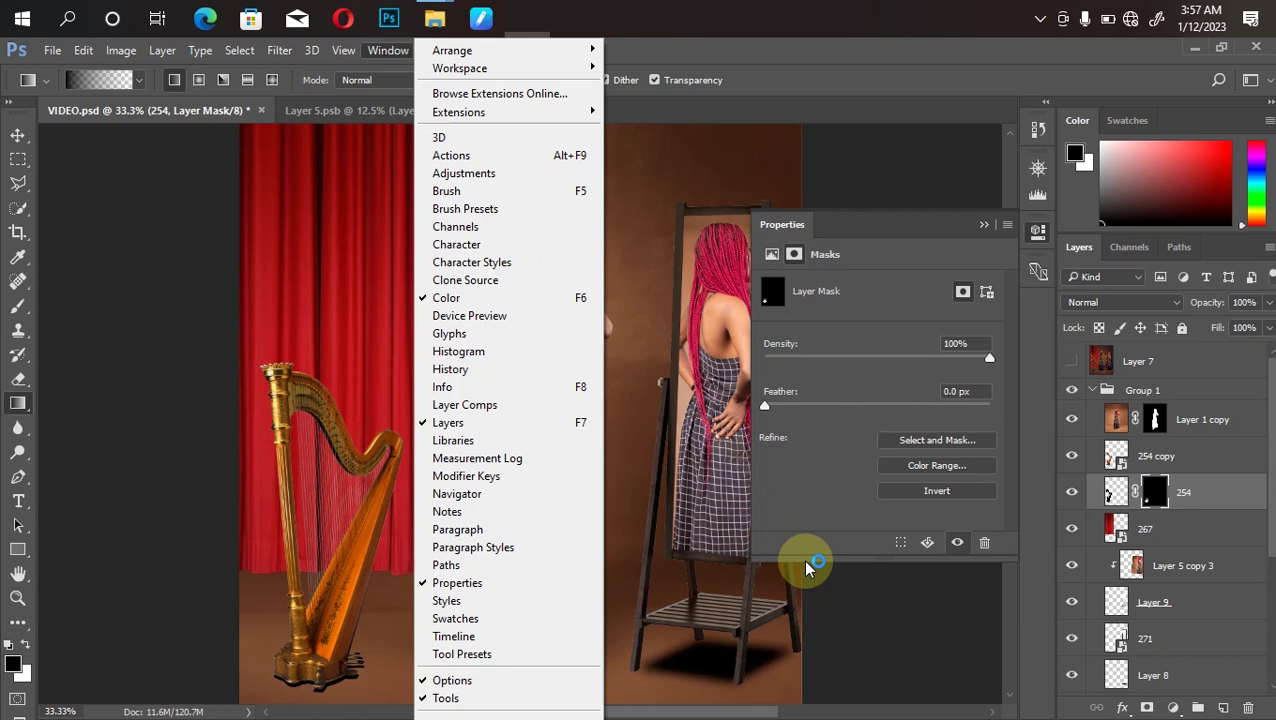
left_click(805, 500)
left_click_drag(766, 405, 862, 409)
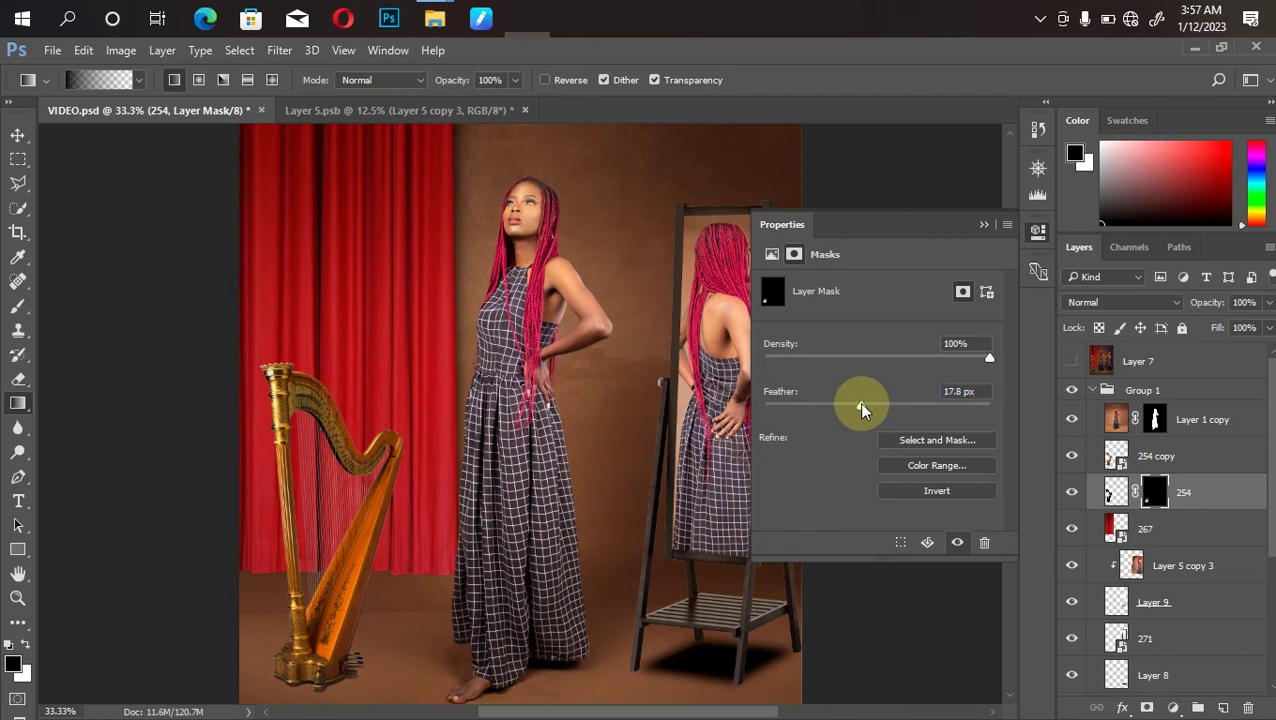
right_click(858, 402)
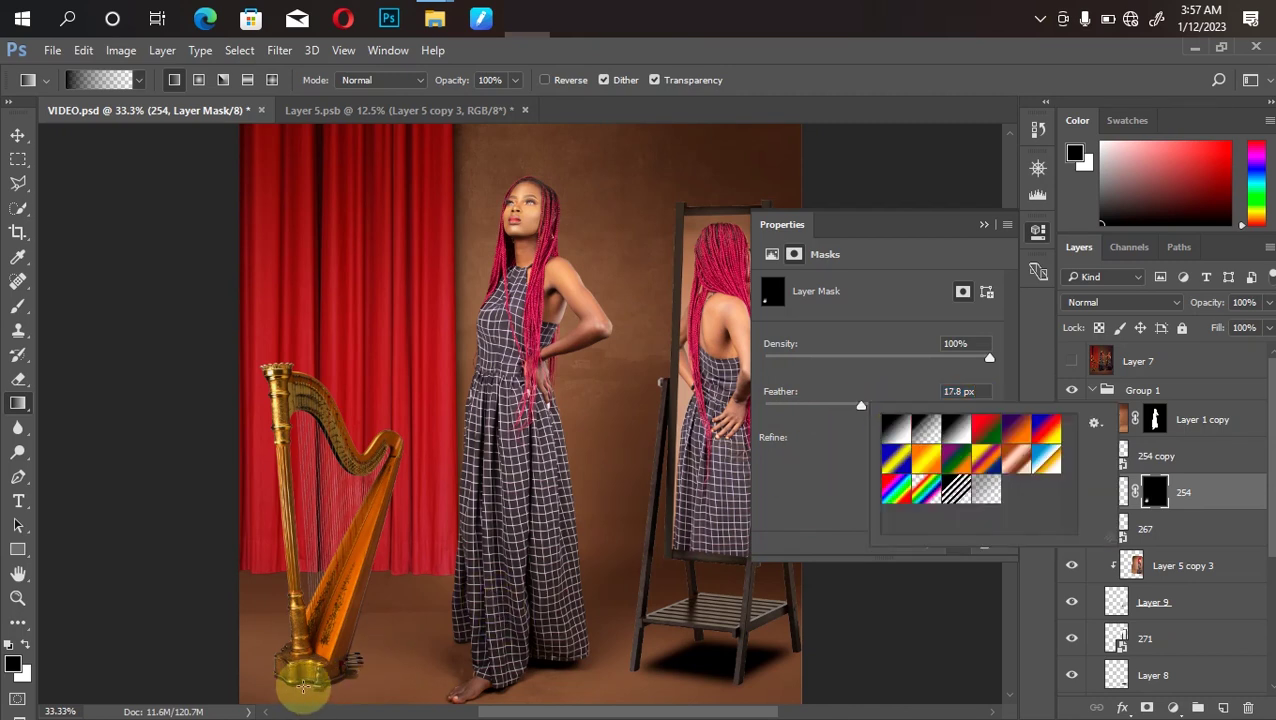
left_click(978, 240)
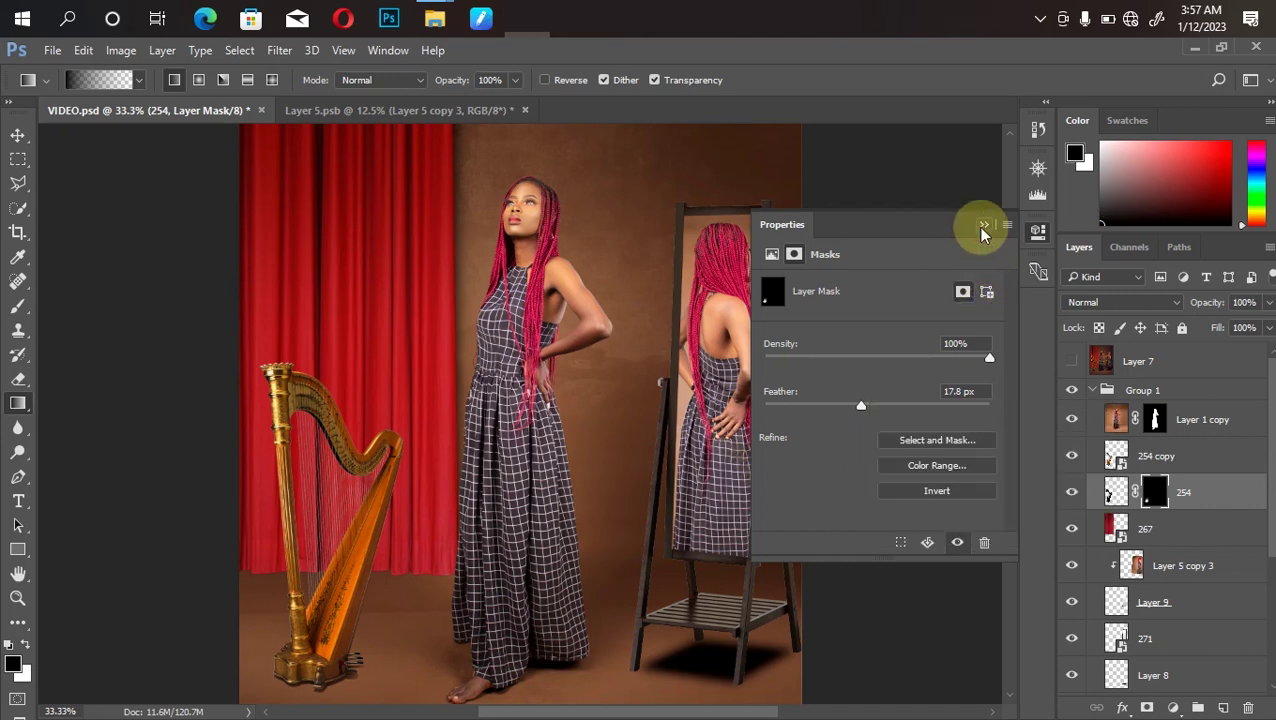
left_click(983, 226)
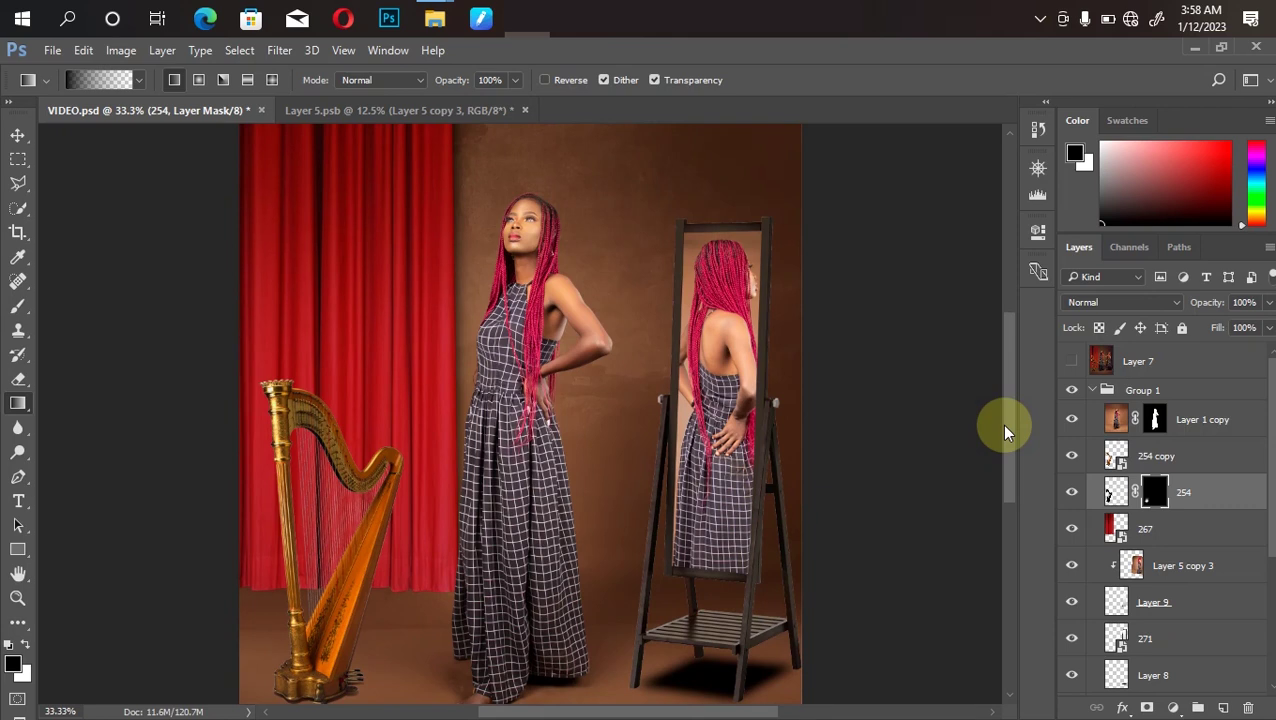
With Layer 1 copy active, make an elliptical selection around the woman's upper body and invert it.
key("ctrl+minus")
key("ctrl+minus")
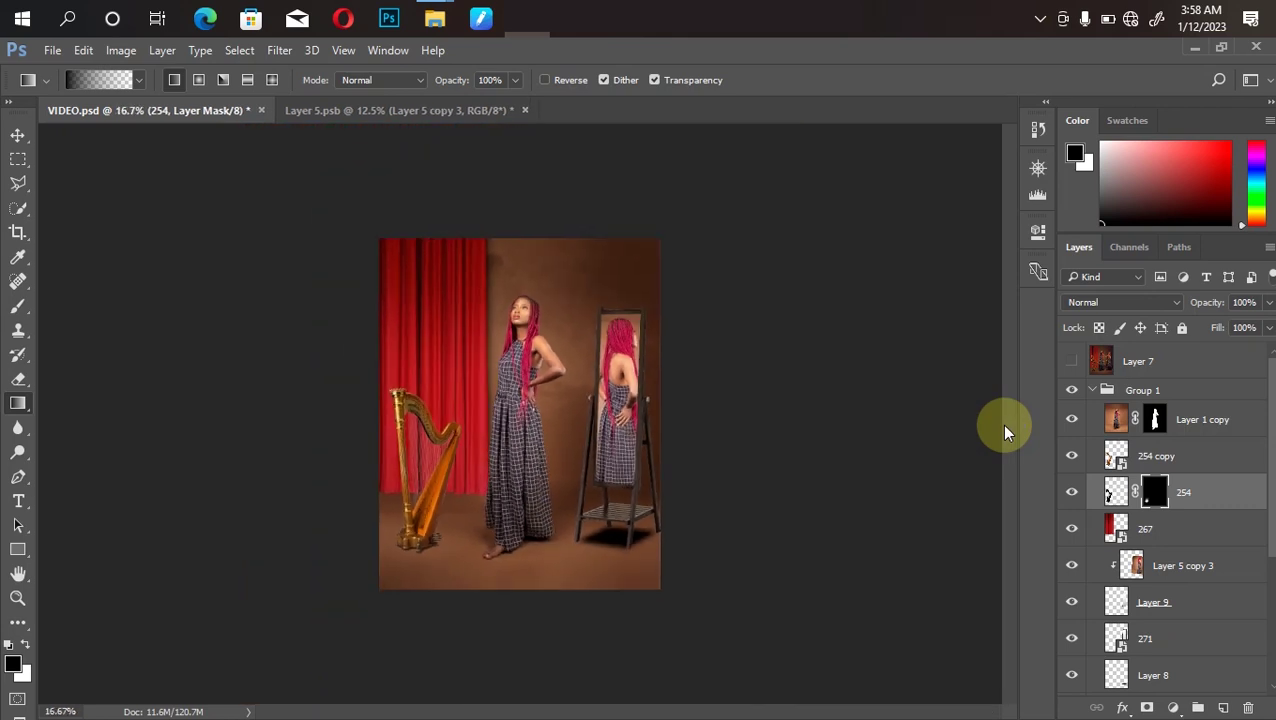
left_click(1225, 430)
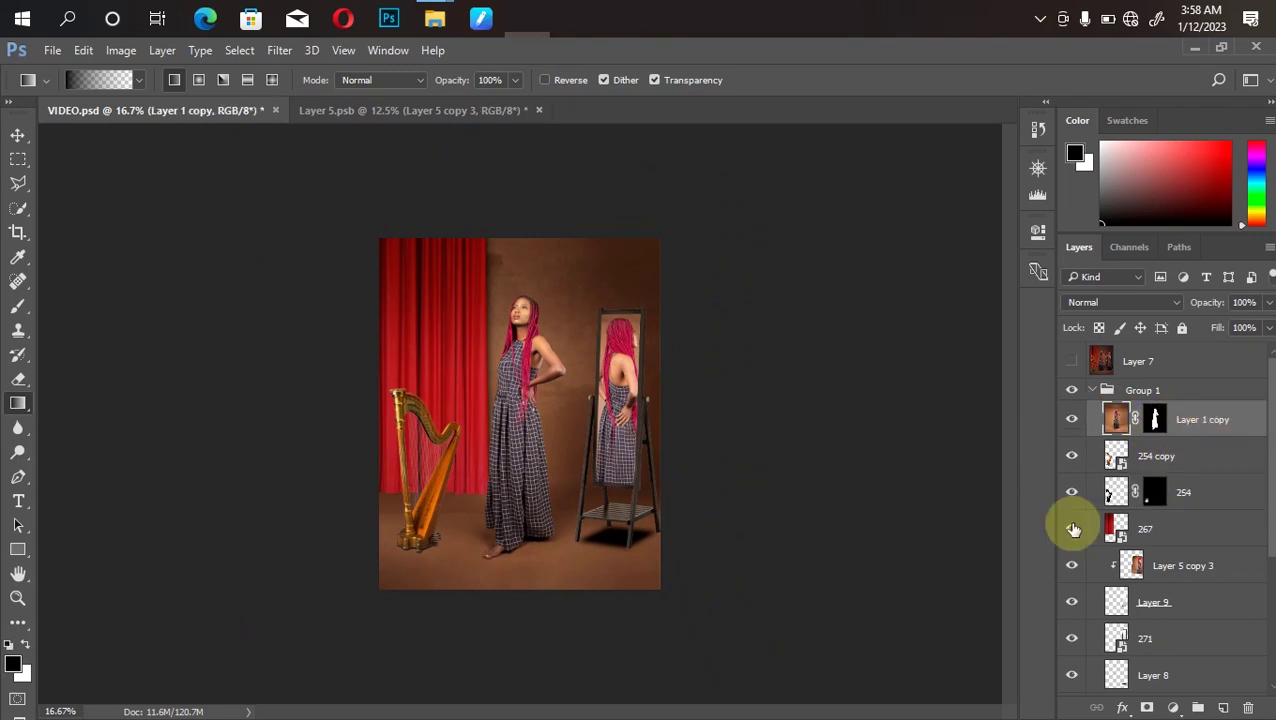
left_click(15, 164)
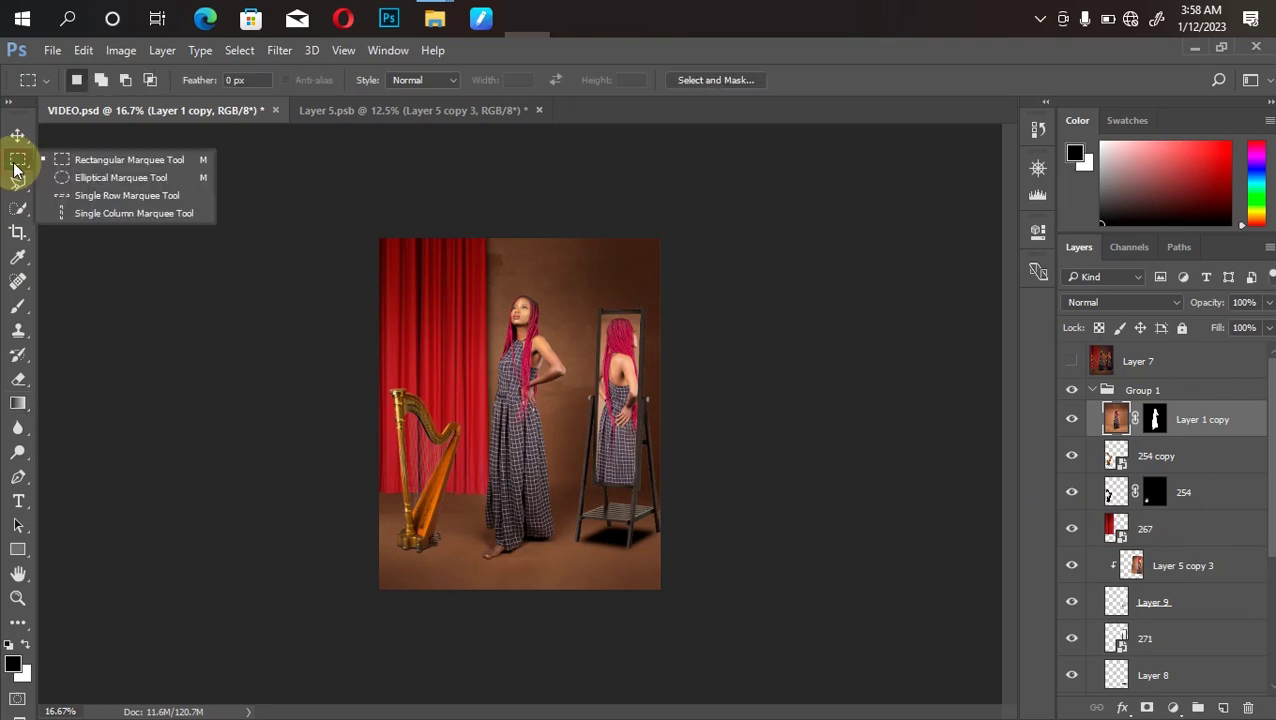
left_click(116, 180)
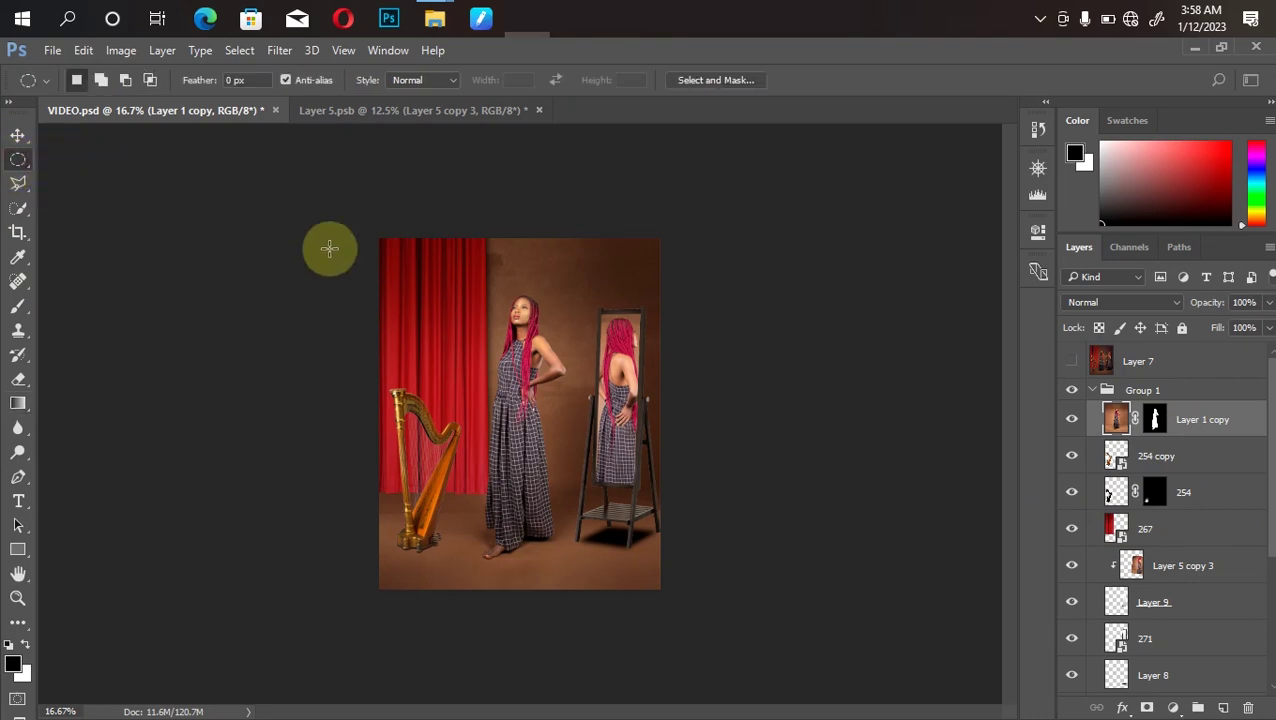
left_click_drag(456, 275, 618, 458)
left_click_drag(535, 372, 513, 372)
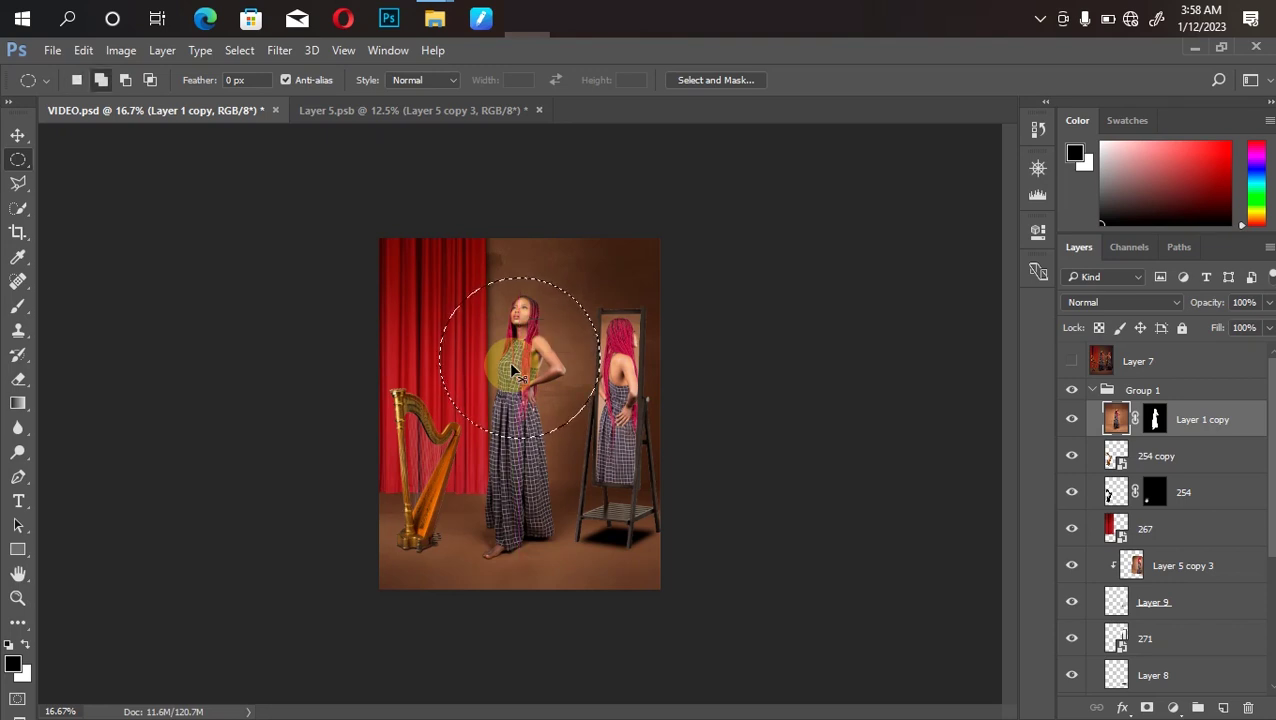
key("ctrl+shift+i")
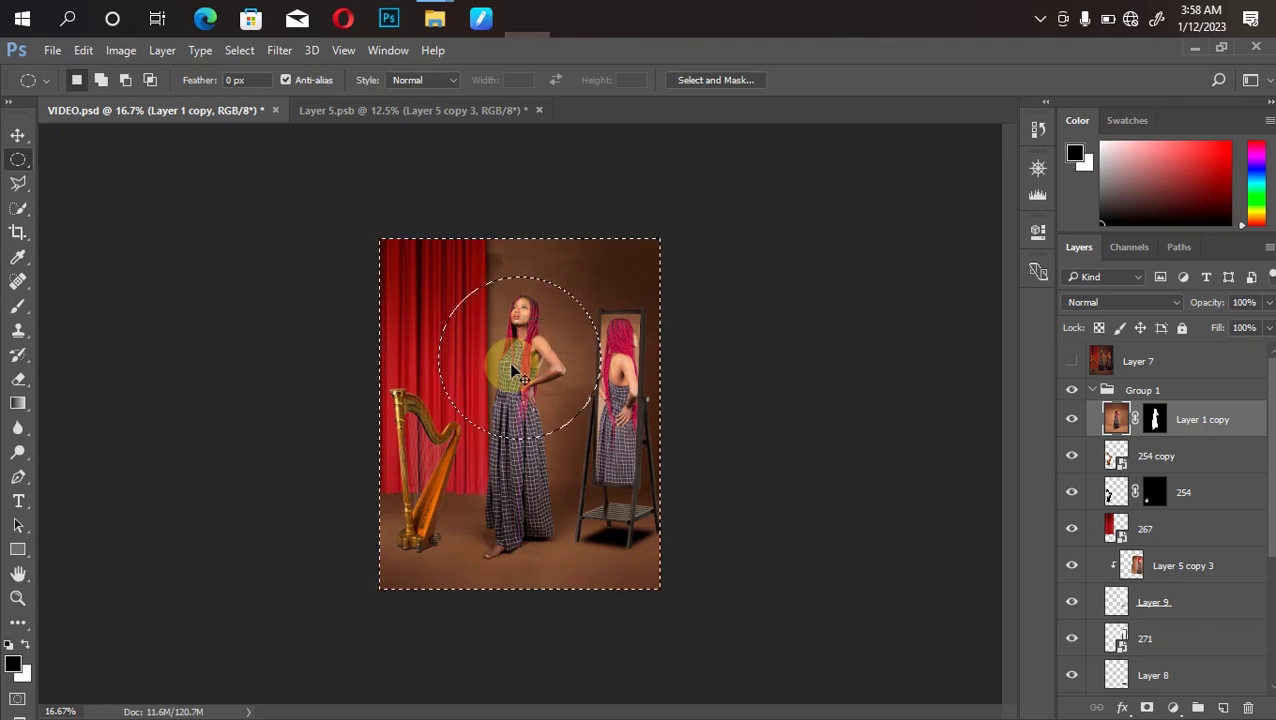
Add a Solid Color fill layer in 000000 above Layer 1 copy, masked by the inverted elliptical selection.
left_click(1173, 708)
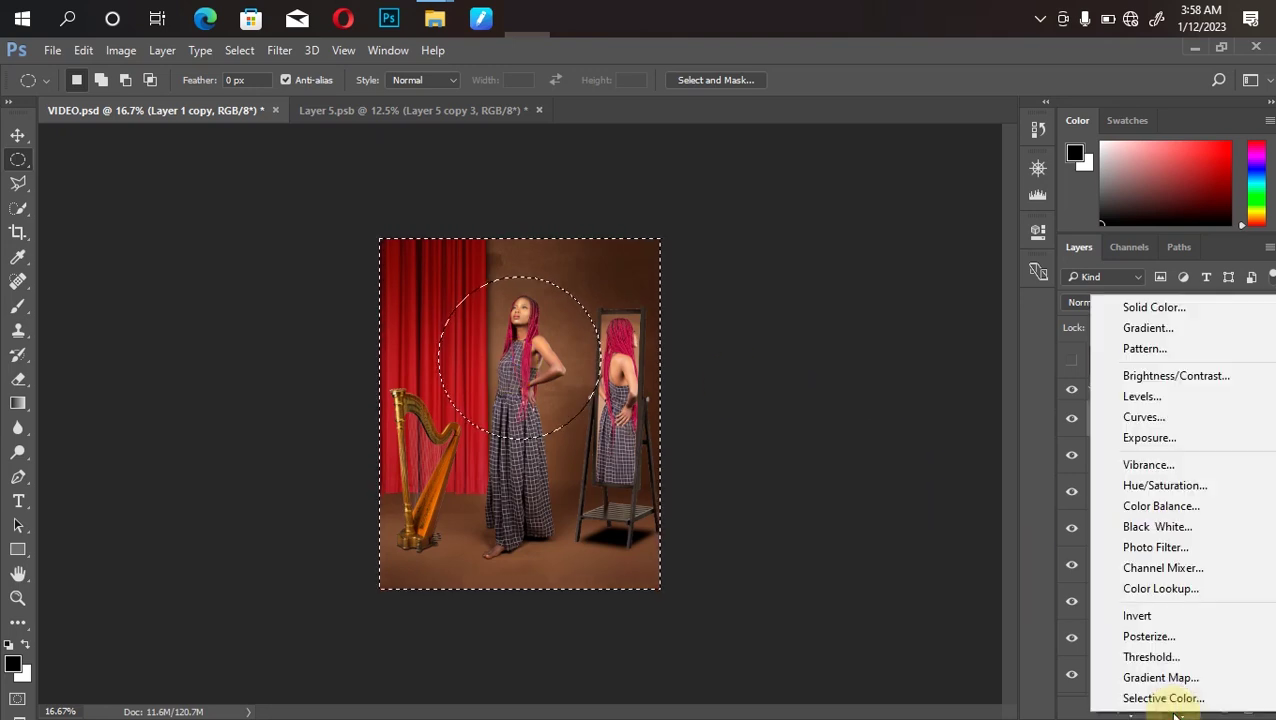
left_click(1158, 310)
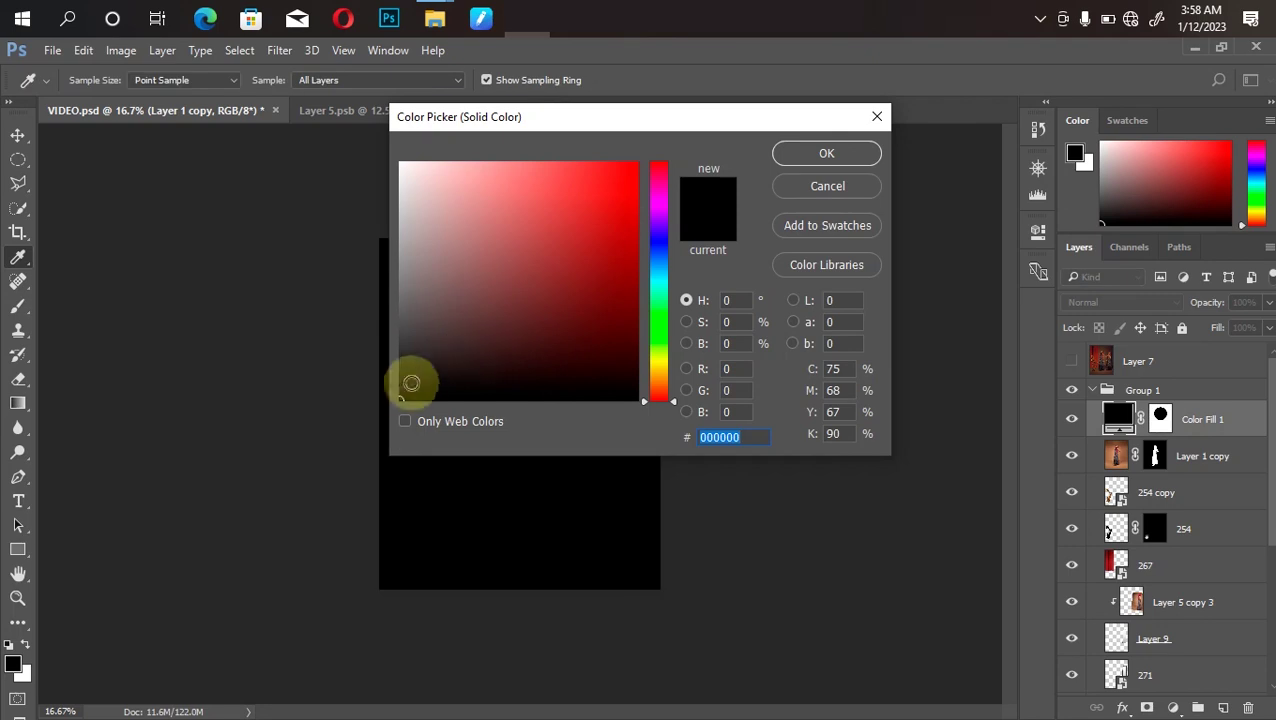
key("Return")
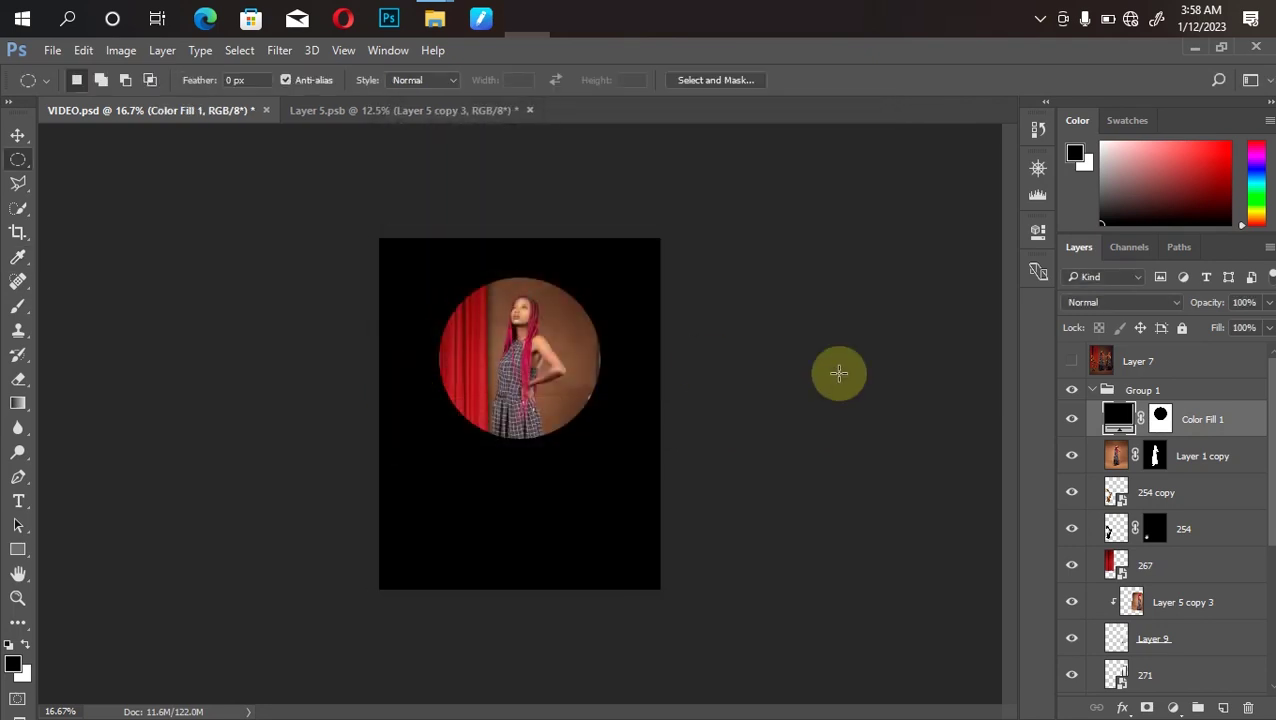
Feather the Color Fill 1 mask to 574.1 px and set the layer's opacity to 30% for a soft vignette.
left_click(1038, 236)
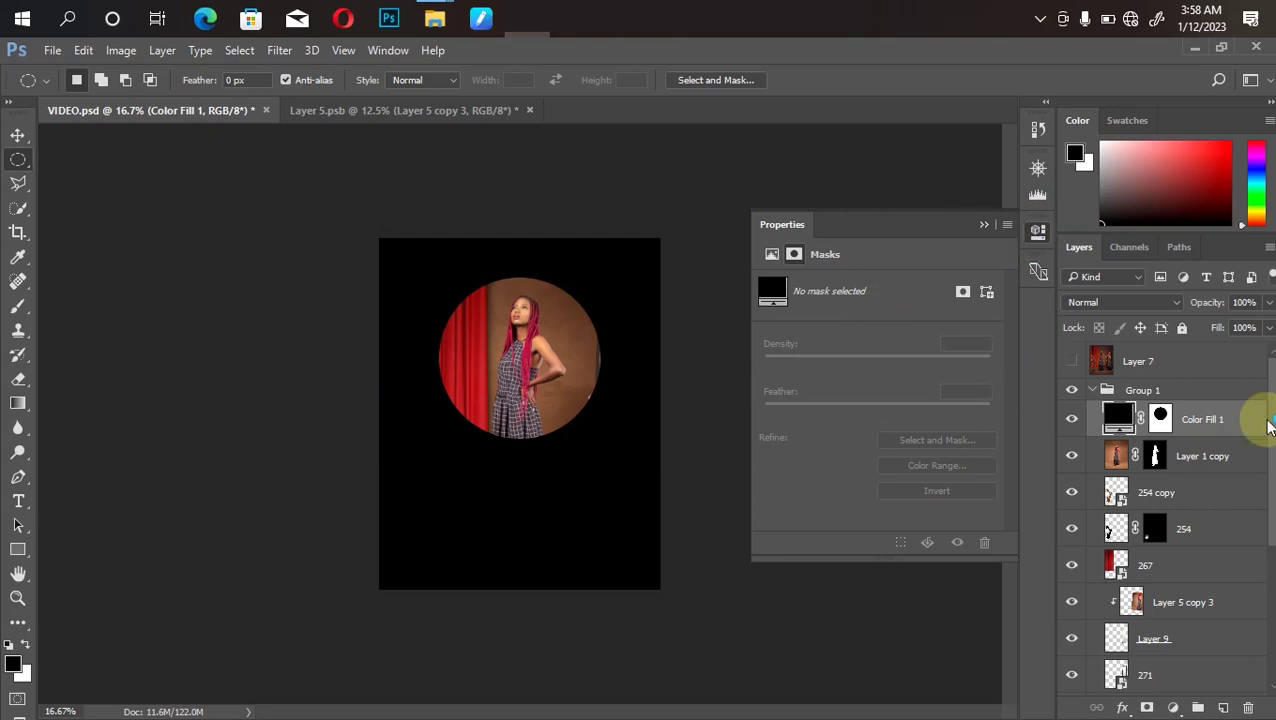
left_click(1160, 418)
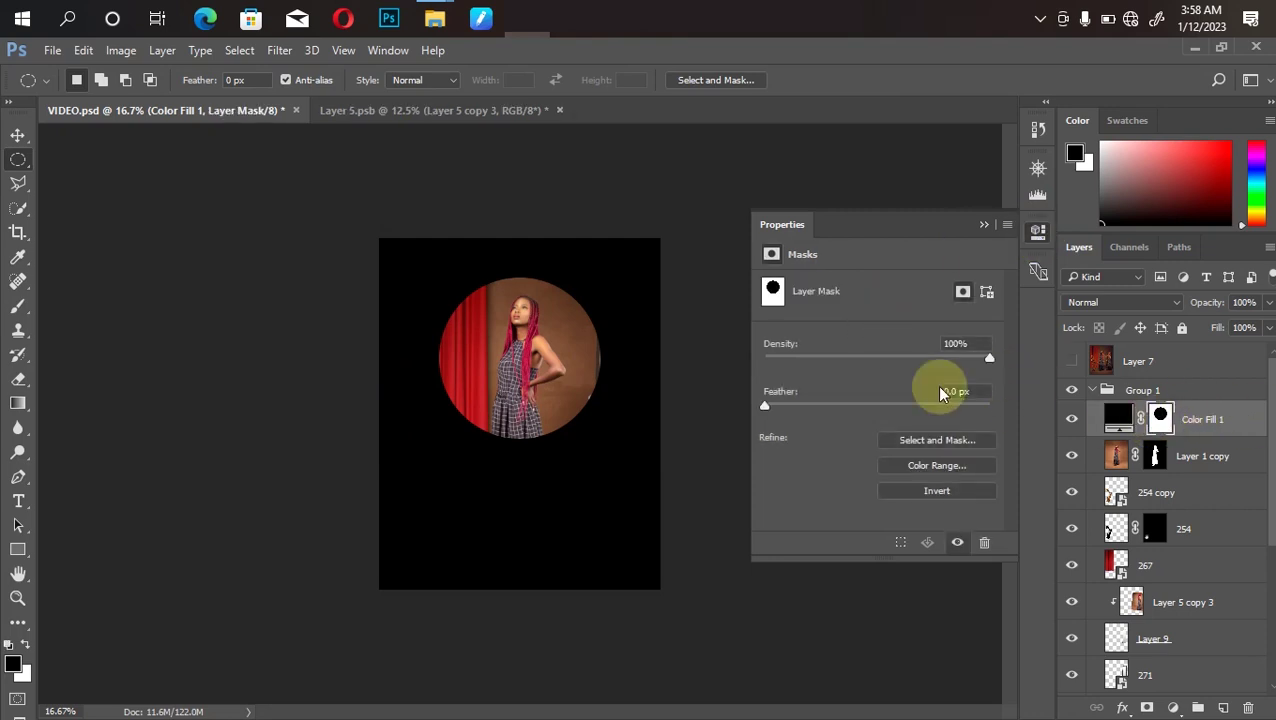
left_click_drag(954, 406, 968, 412)
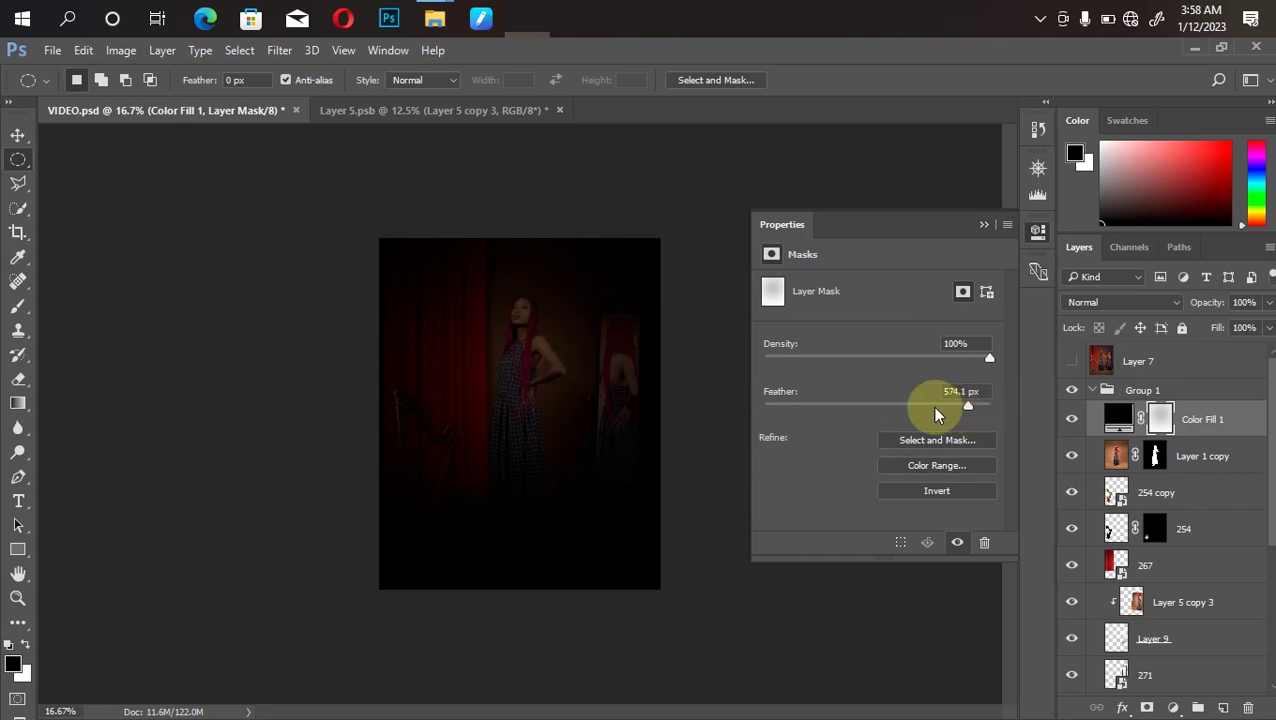
left_click(1270, 302)
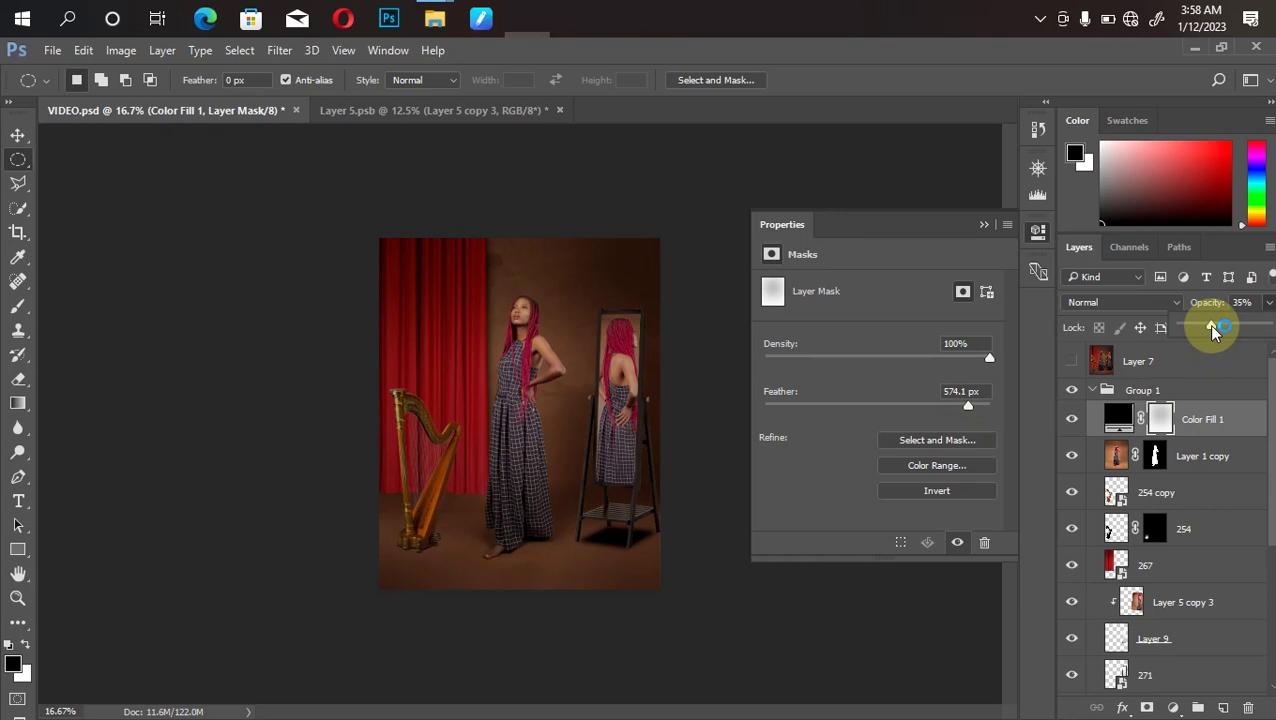
left_click(1207, 330)
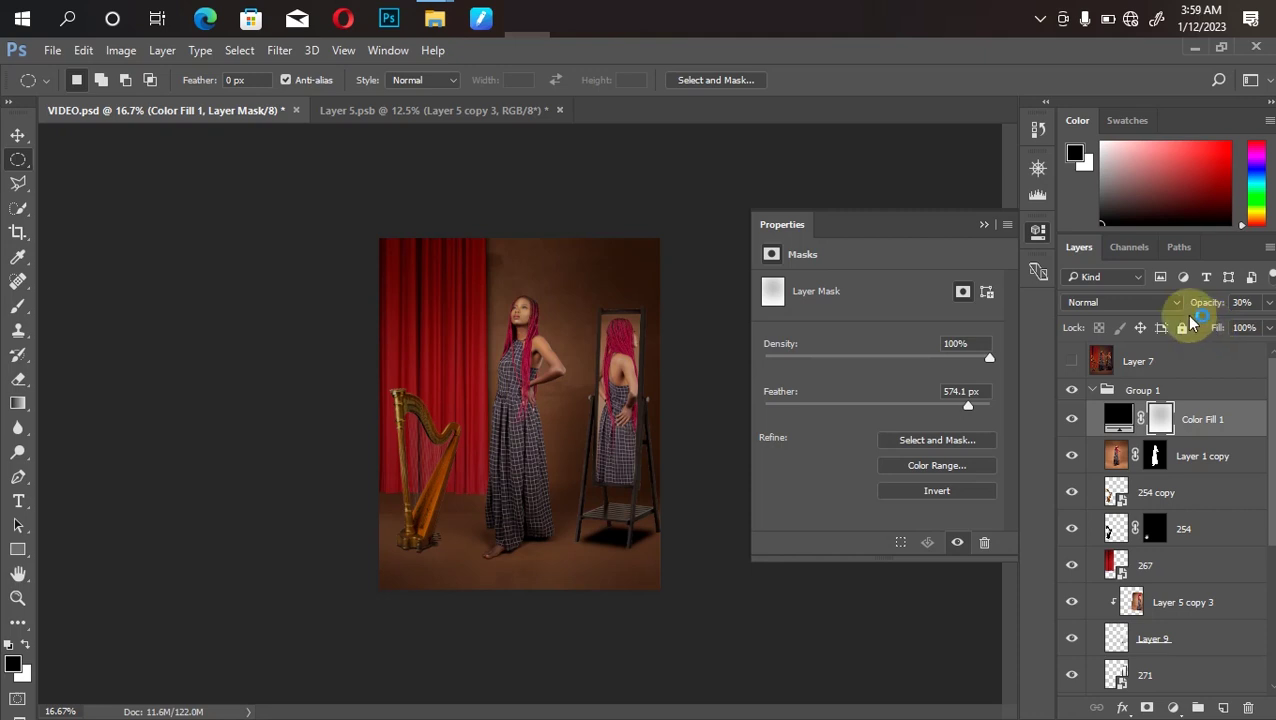
Compare the composite with the reference in Layer 7 and place the Jpg (3) glitter image from the 35-Glitter-Effect-Photo-Overlays-Freegfx4u.com folder into VIDEO.psd.
left_click(1072, 361)
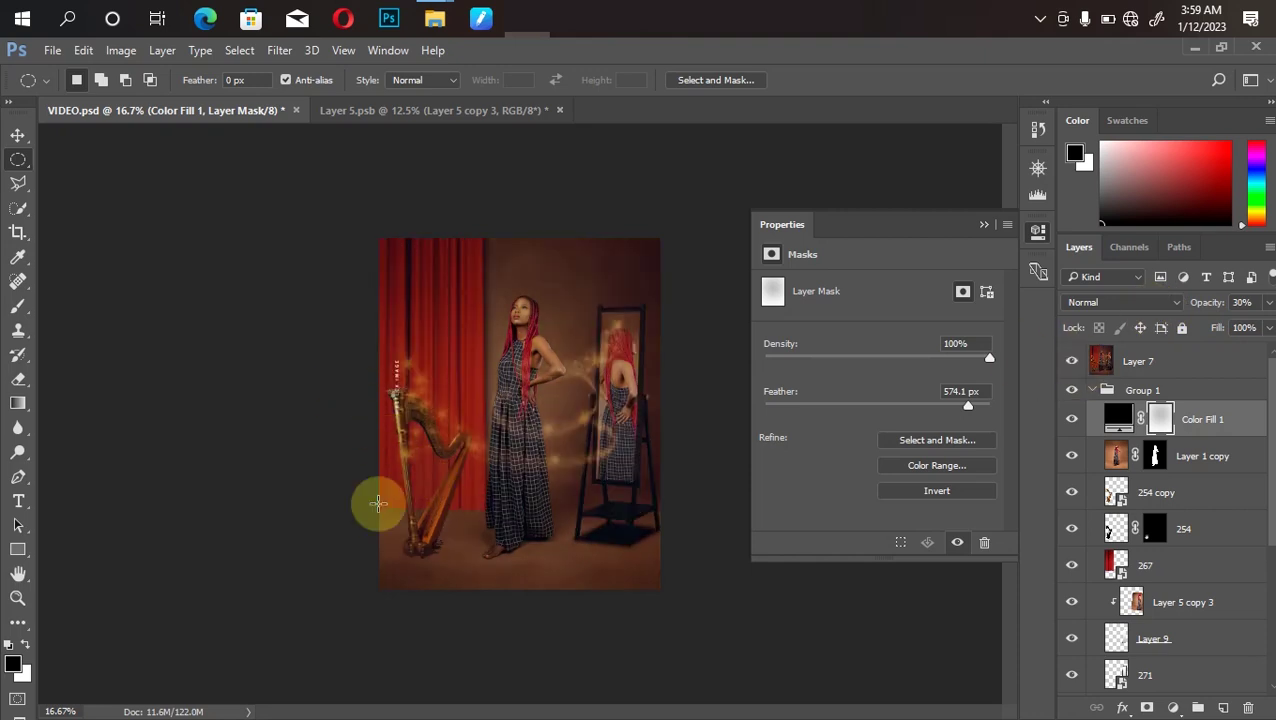
left_click(1071, 364)
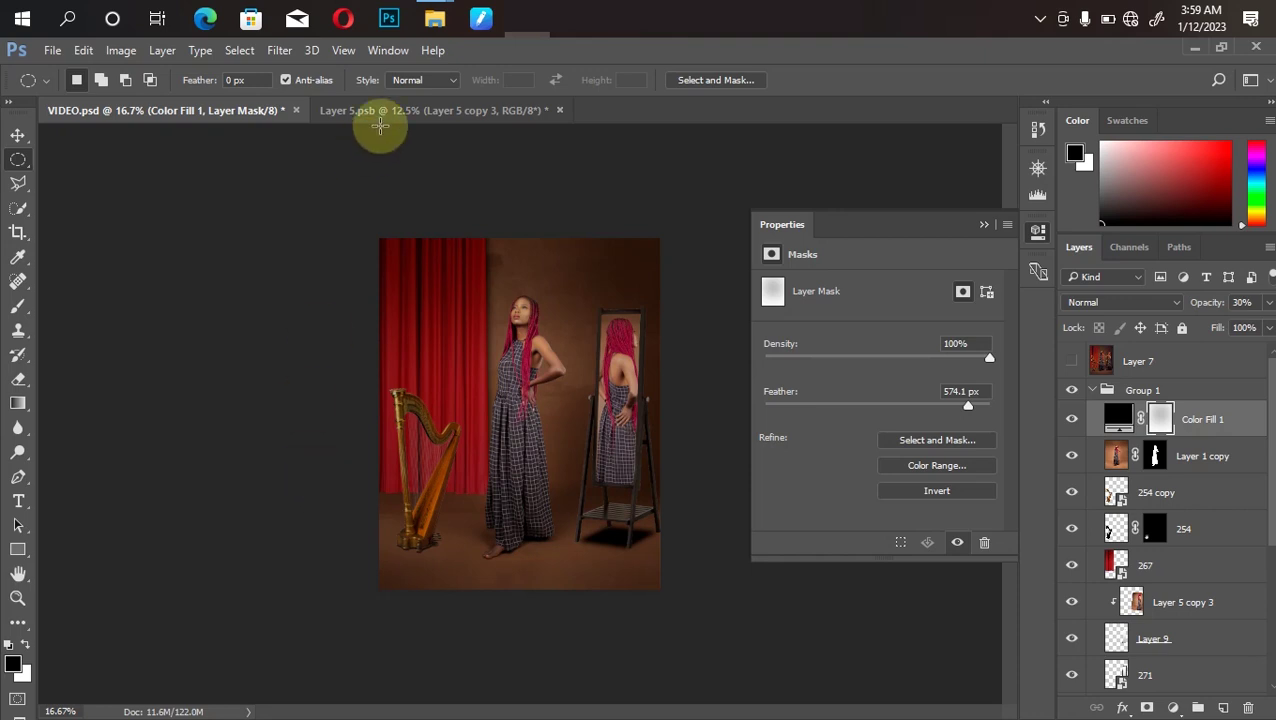
mouse_move(447, 17)
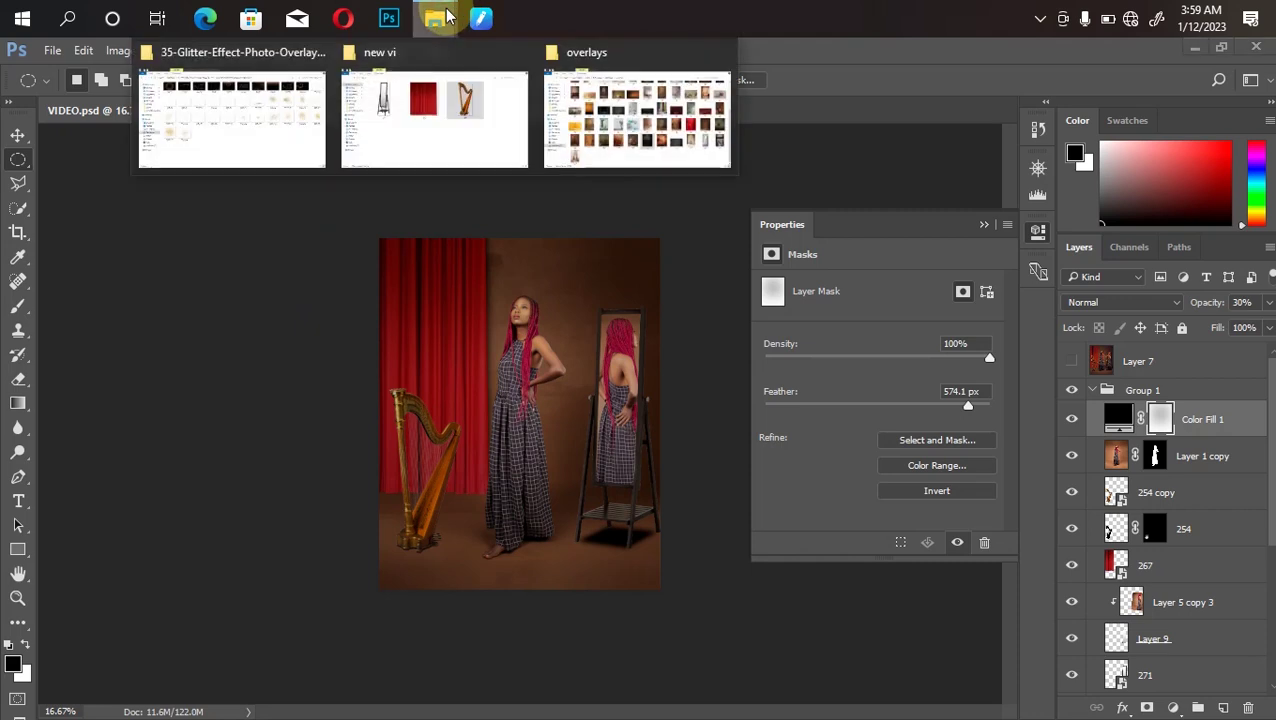
left_click(251, 114)
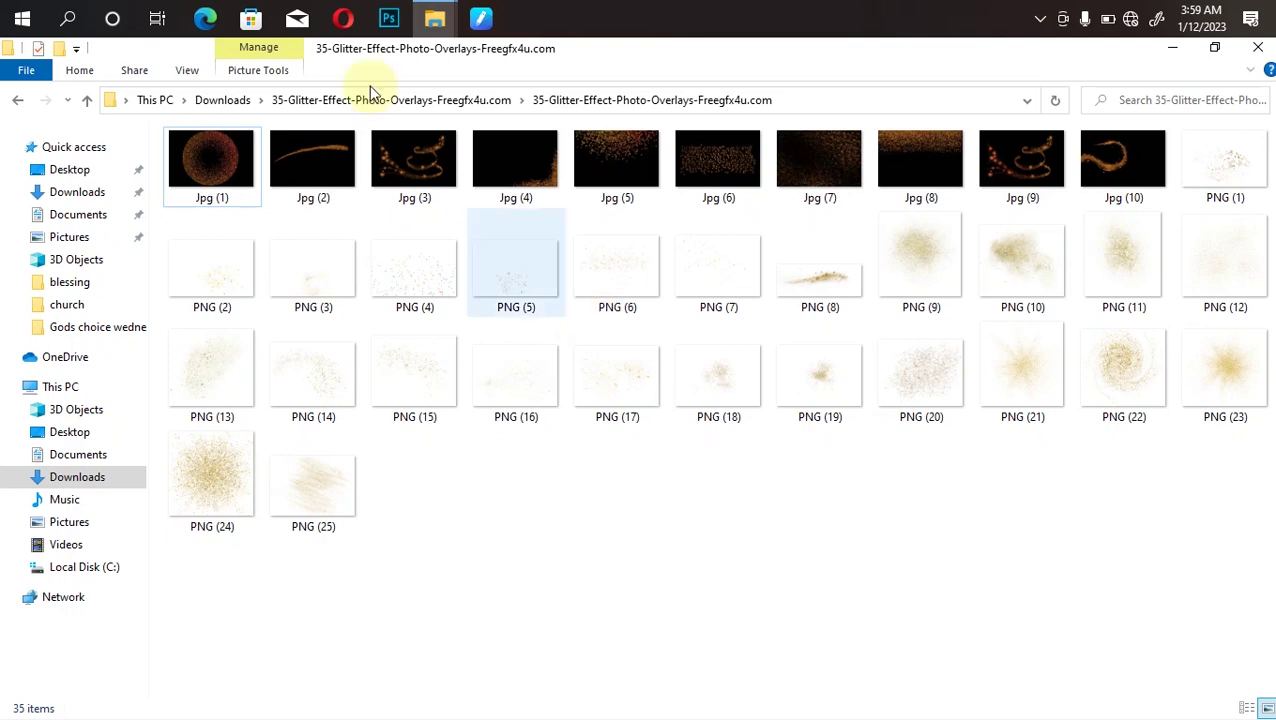
double_click(432, 168)
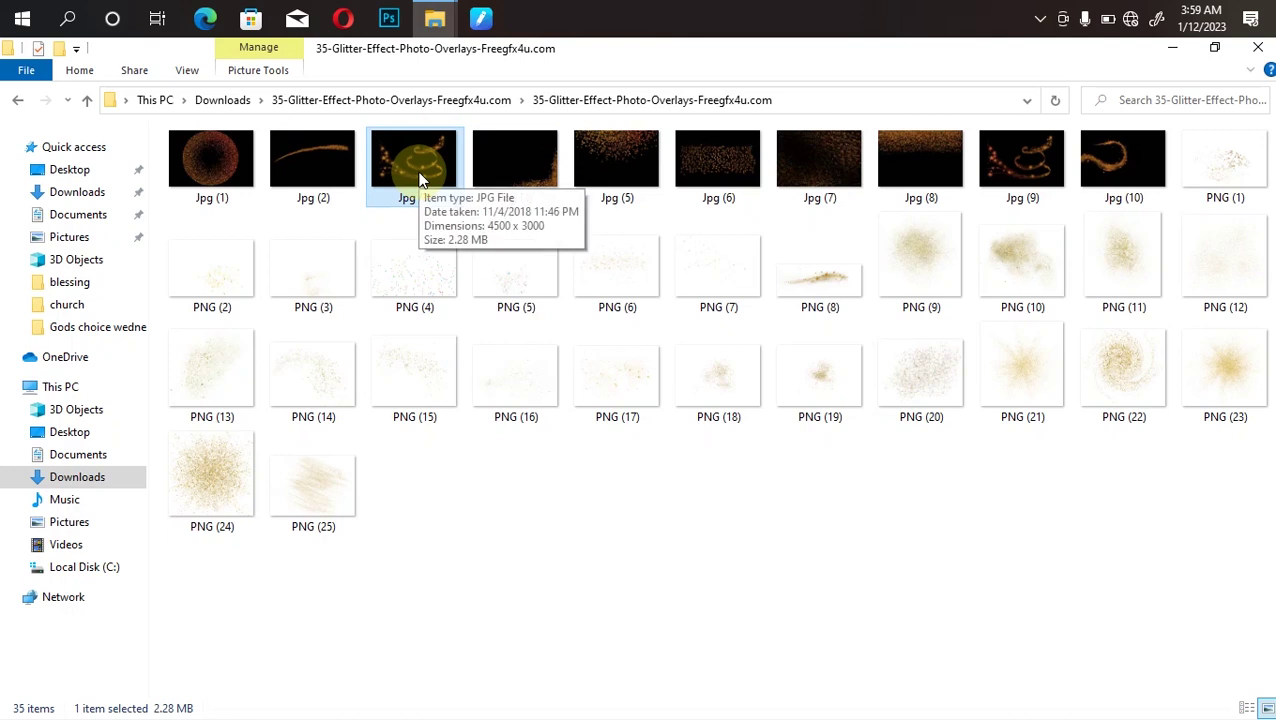
left_click_drag(420, 178, 501, 484)
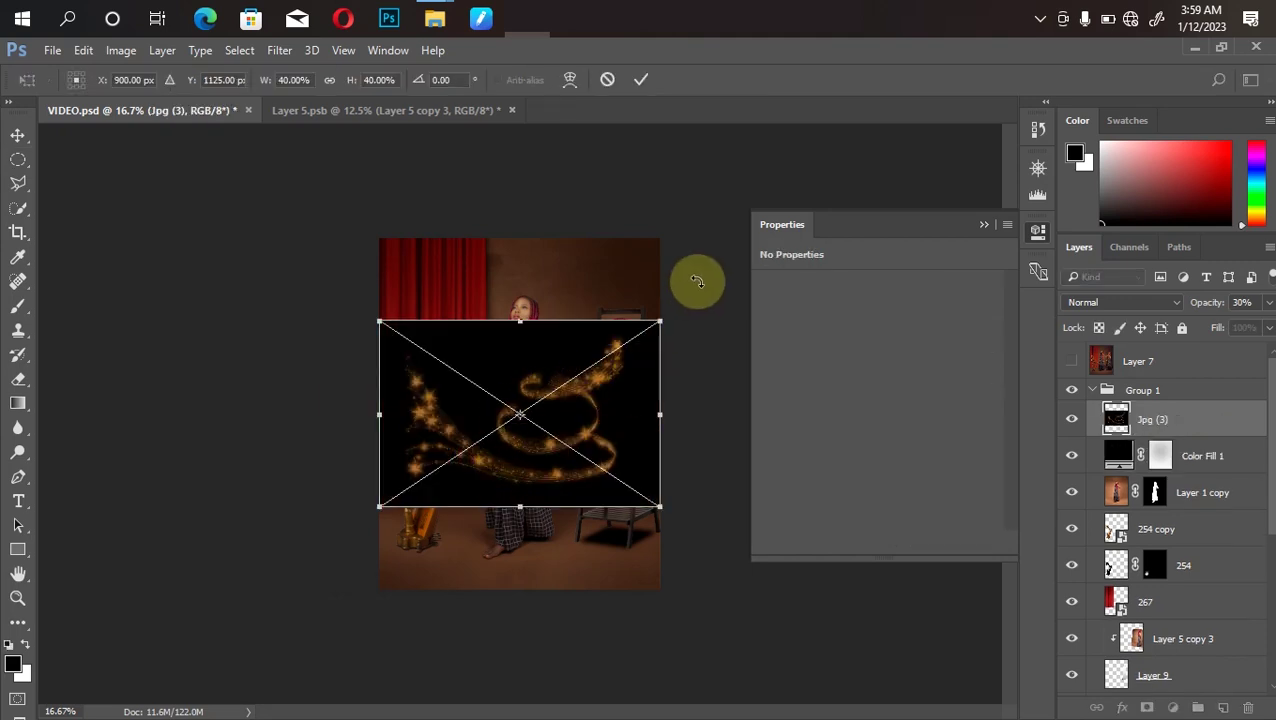
Enlarge the Jpg (3) glitter image to about 44% width and 43% height and centre it horizontally over the woman's lower body.
left_click_drag(662, 323, 677, 315)
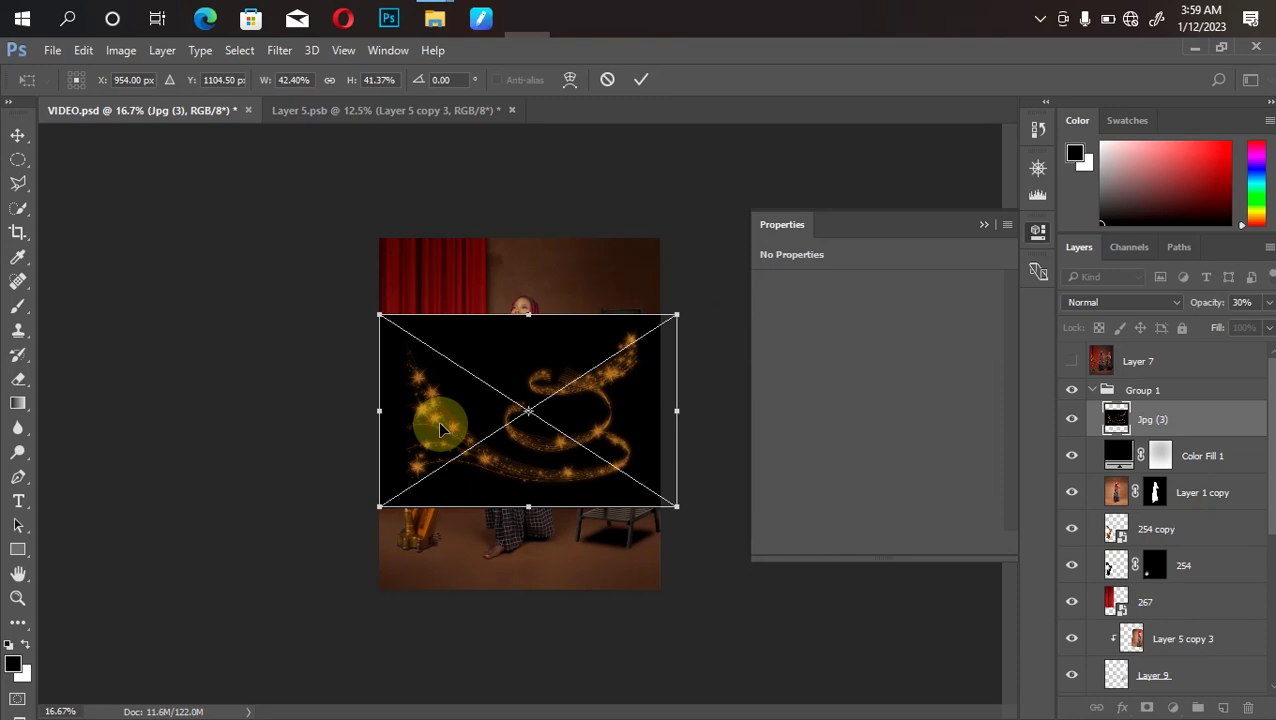
left_click_drag(377, 503, 360, 510)
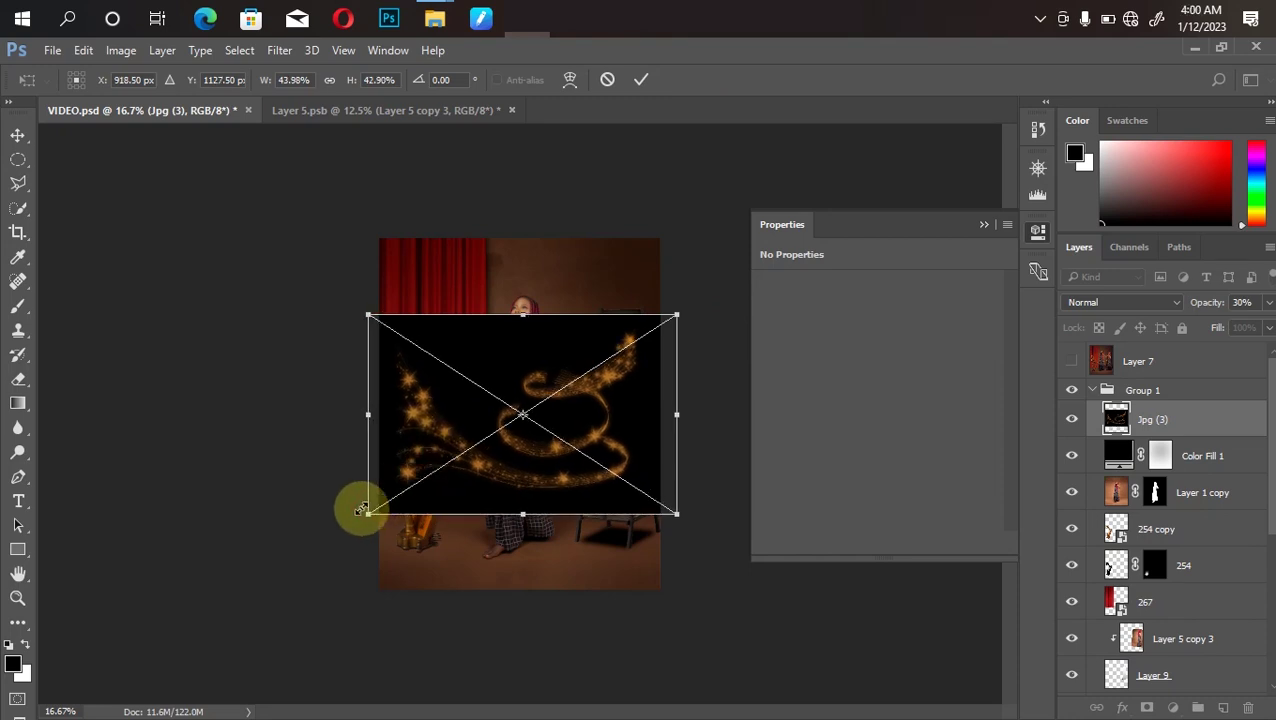
left_click_drag(508, 452, 505, 477)
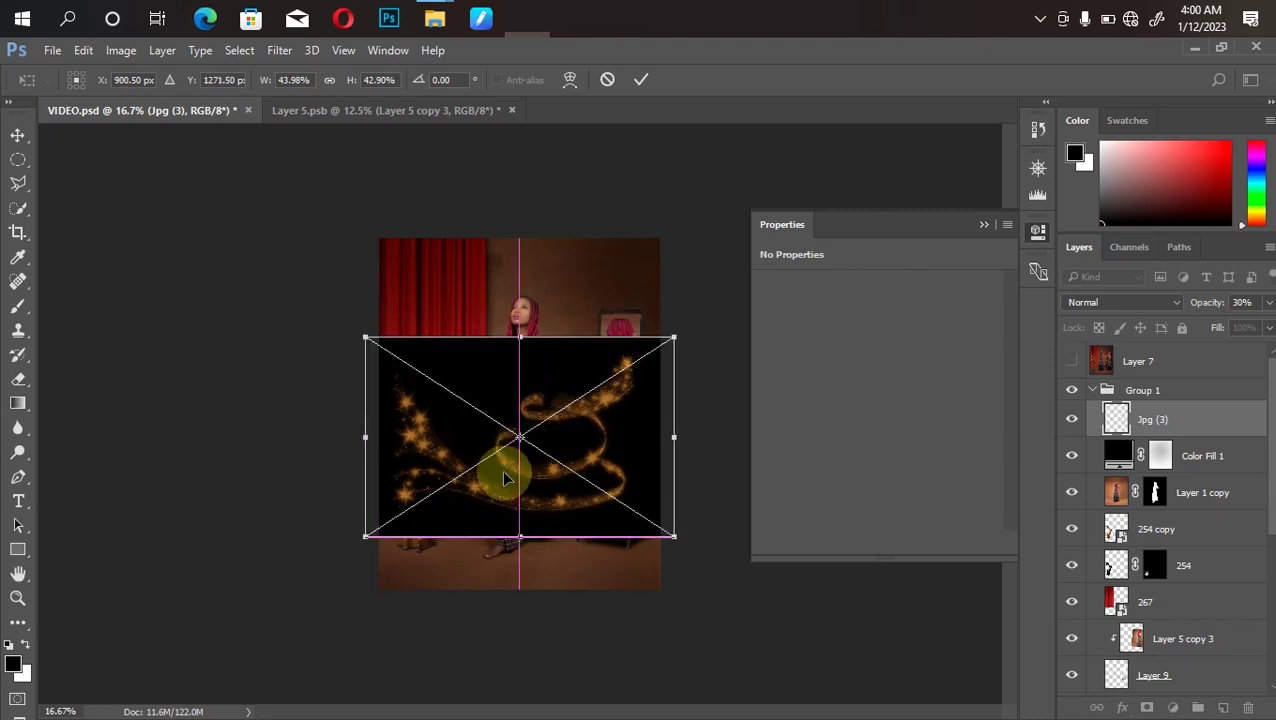
key("Return")
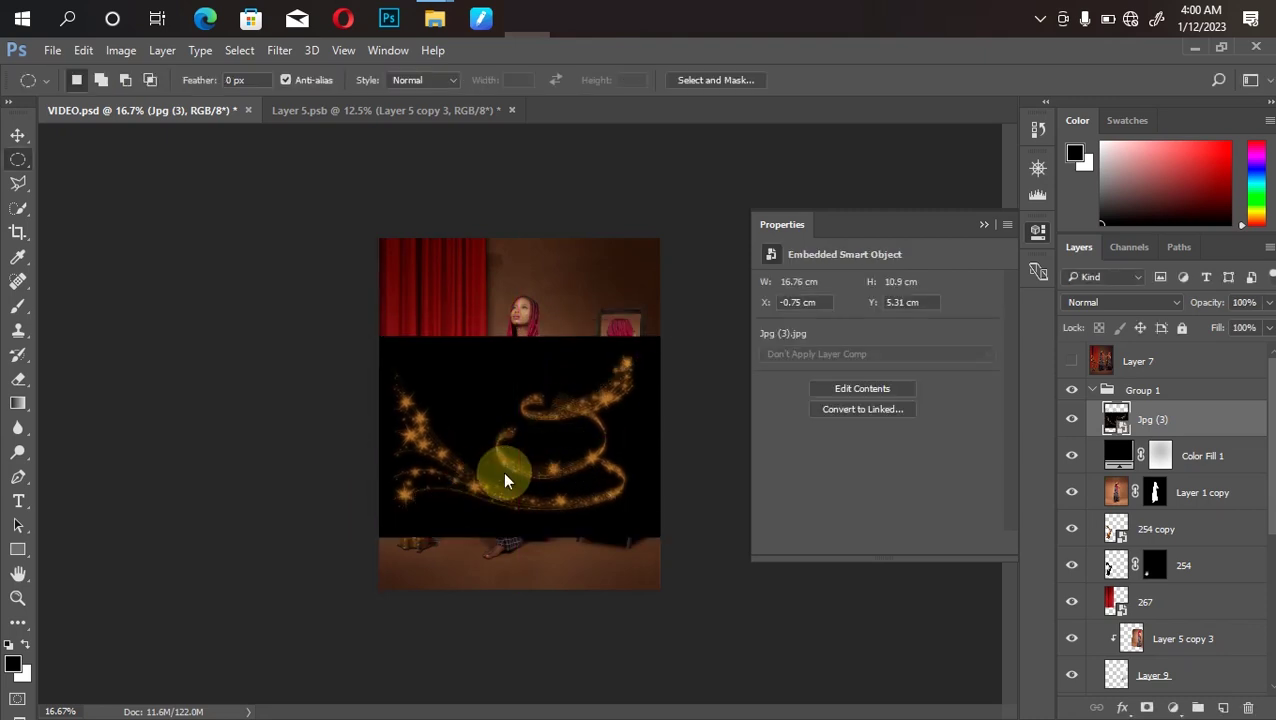
Move the Jpg (3) layer below Color Fill 1 and set its blend mode to Screen.
left_click_drag(1190, 421, 1185, 470)
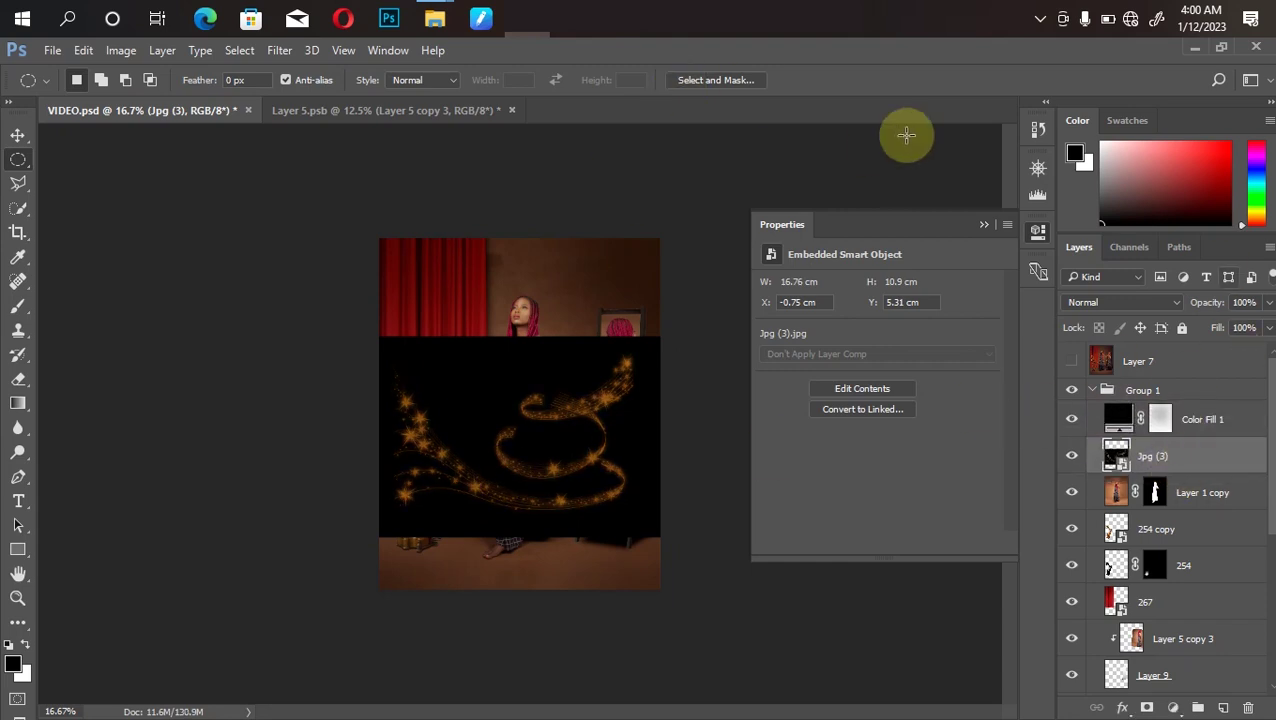
left_click(1120, 309)
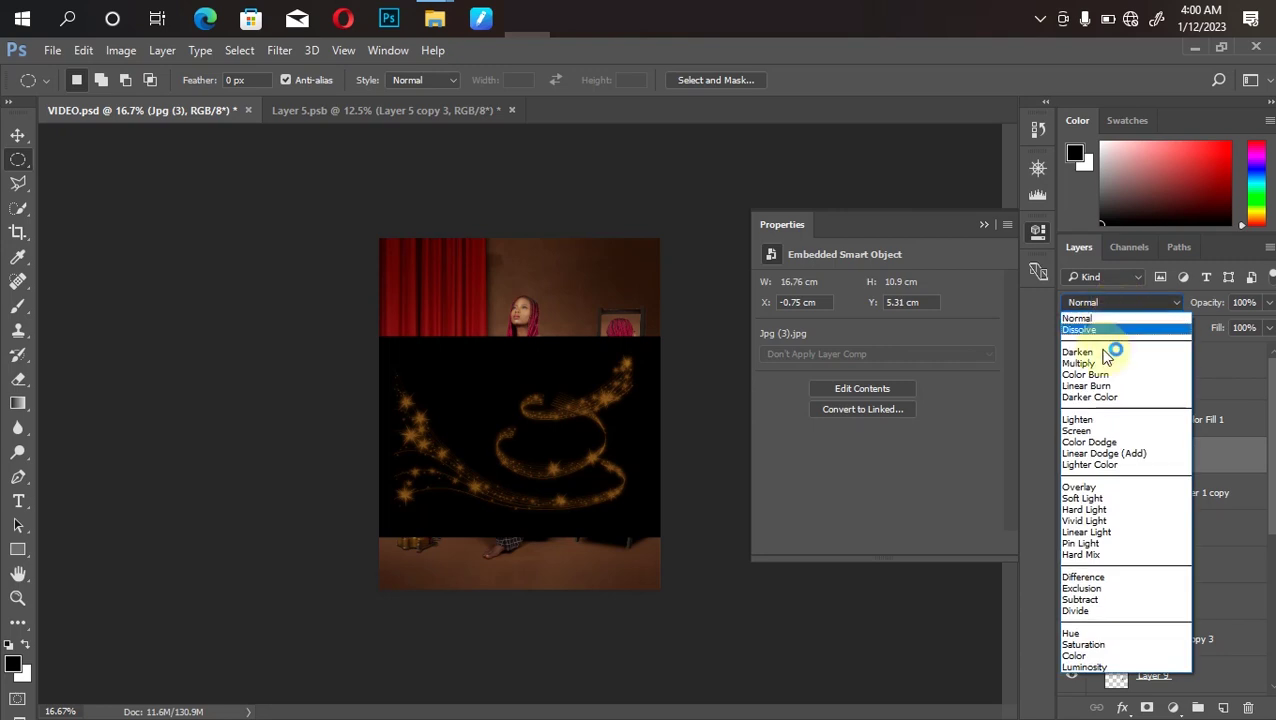
left_click(1089, 433)
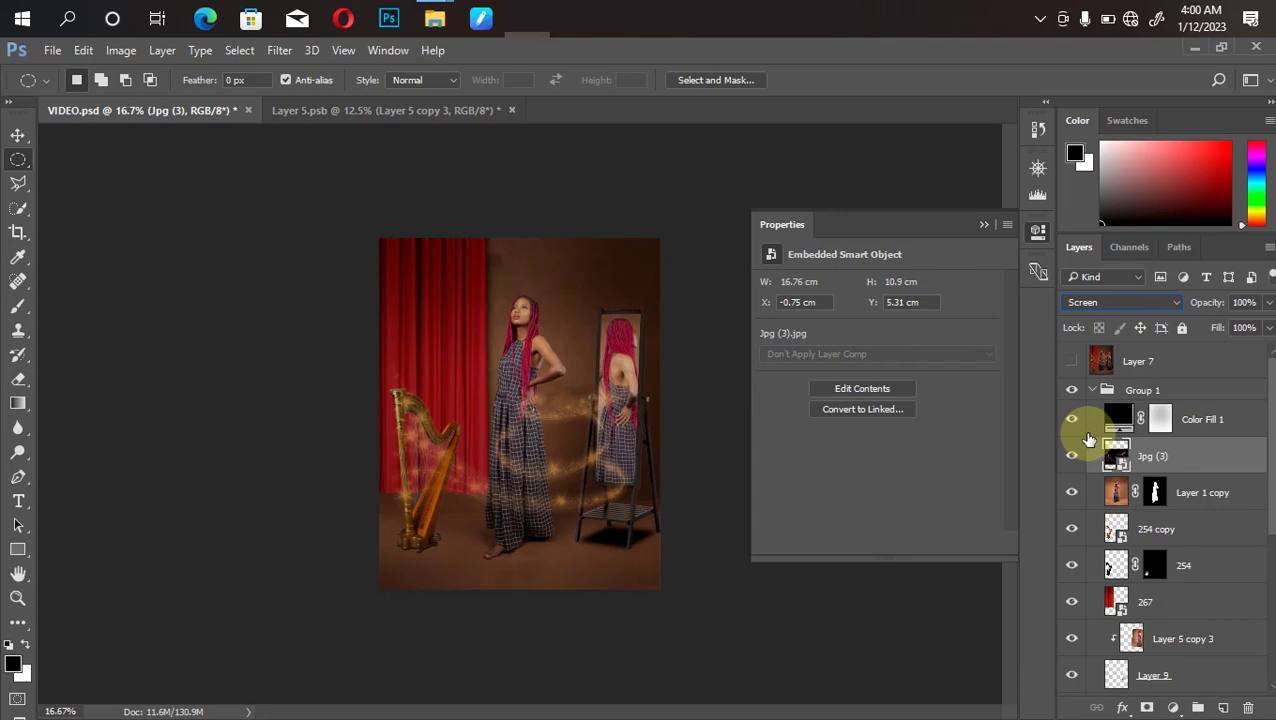
Add a Color Lookup adjustment layer above Color Fill 1 using the mela chocolate.CUBE 3D LUT.
left_click(1214, 426)
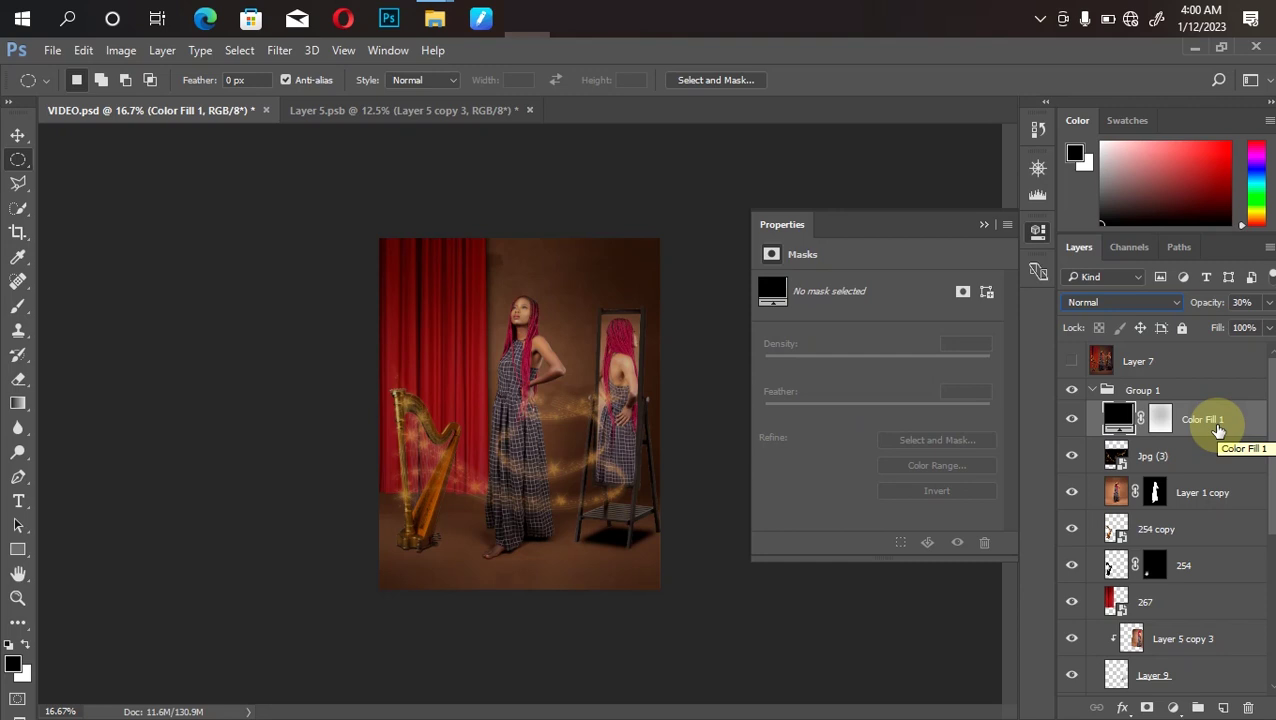
left_click(1174, 707)
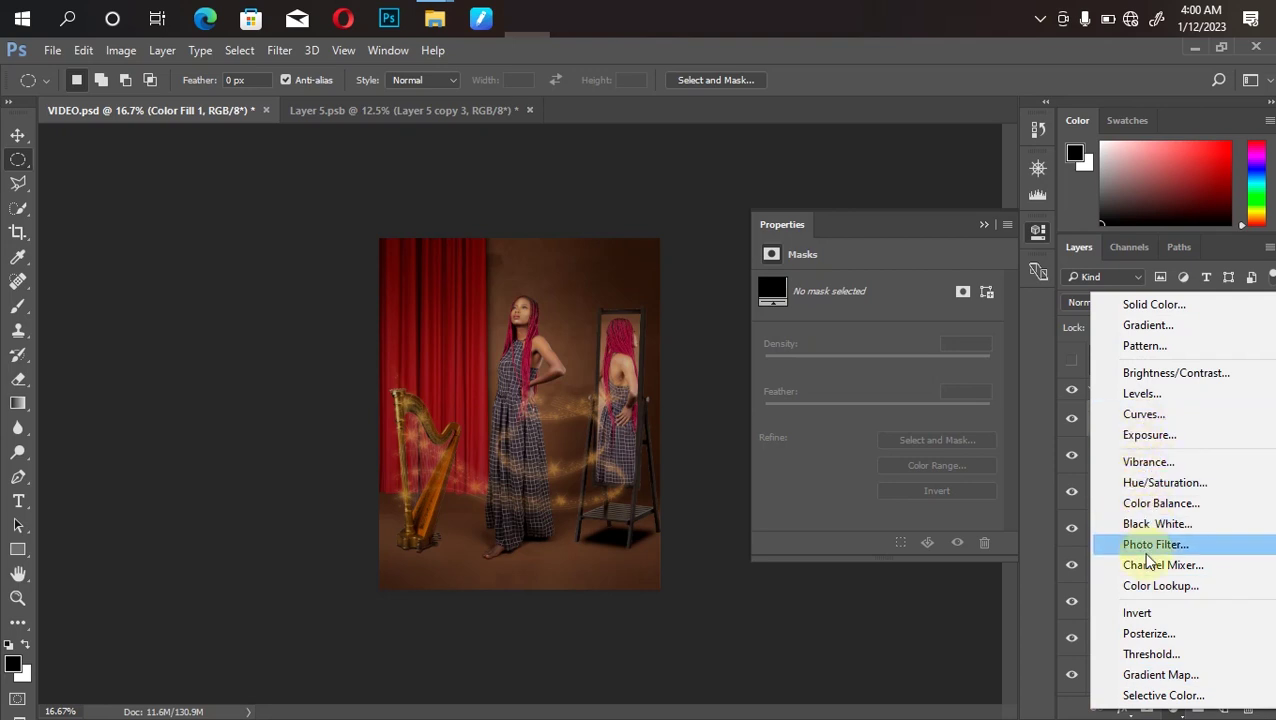
left_click(1150, 586)
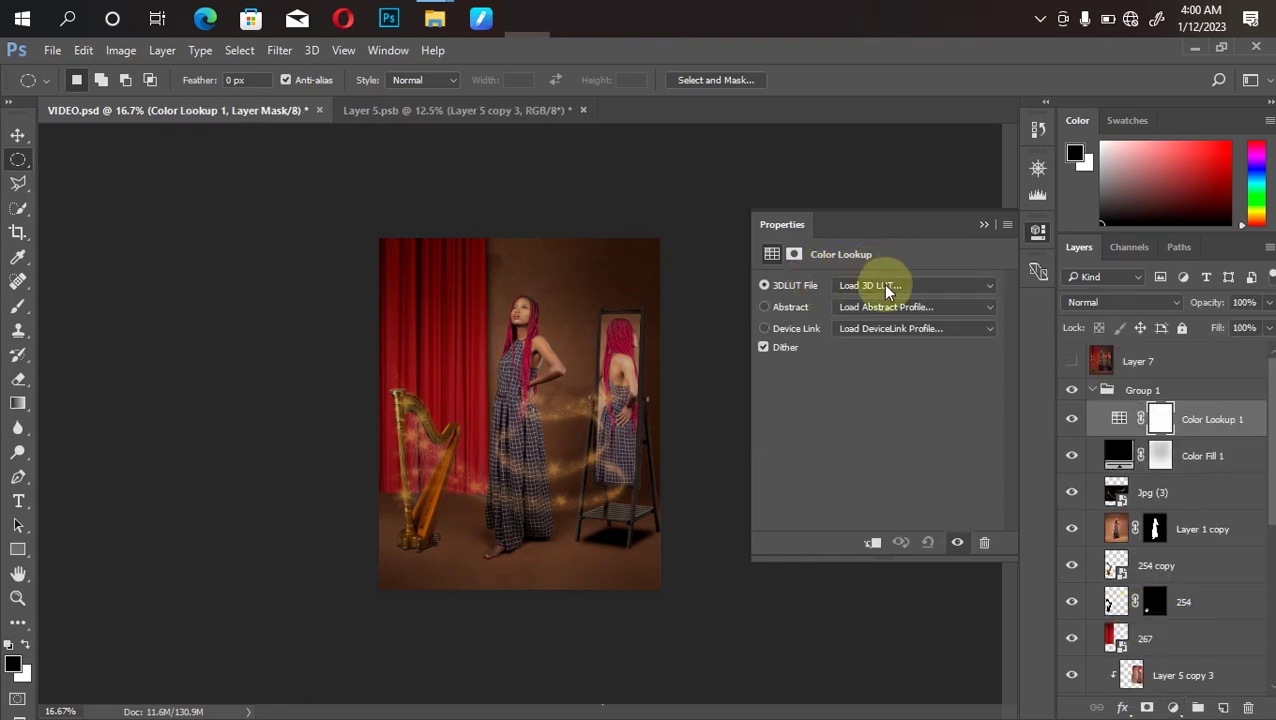
left_click(884, 287)
left_click_drag(1105, 205, 1090, 376)
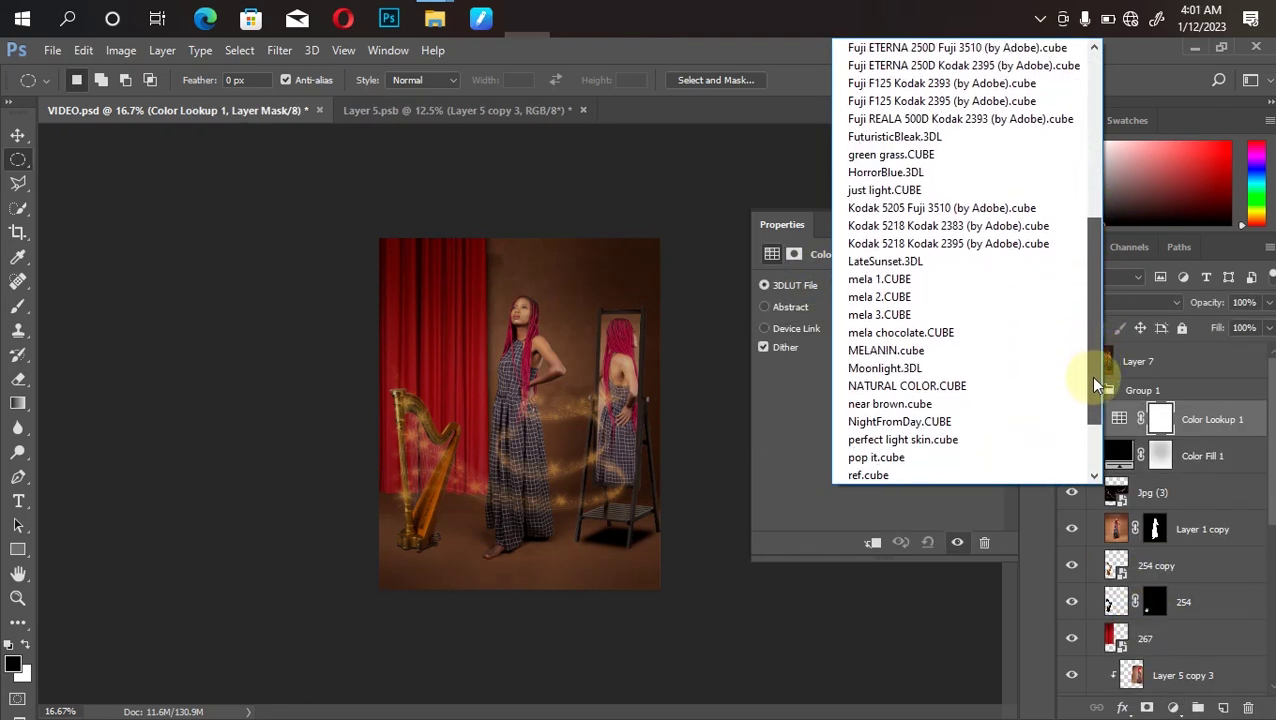
left_click(916, 332)
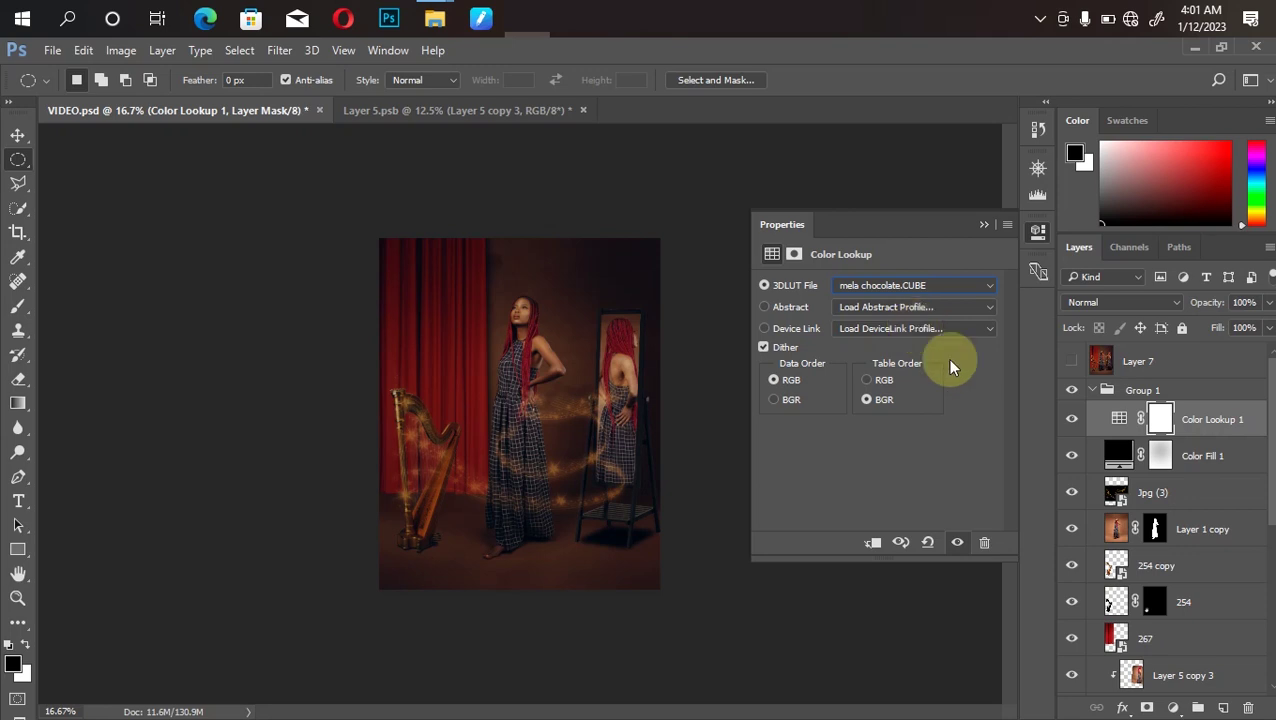
Add a second Color Lookup adjustment layer above Color Lookup 1 using the NATURAL COLOR.CUBE 3D LUT.
left_click(1173, 709)
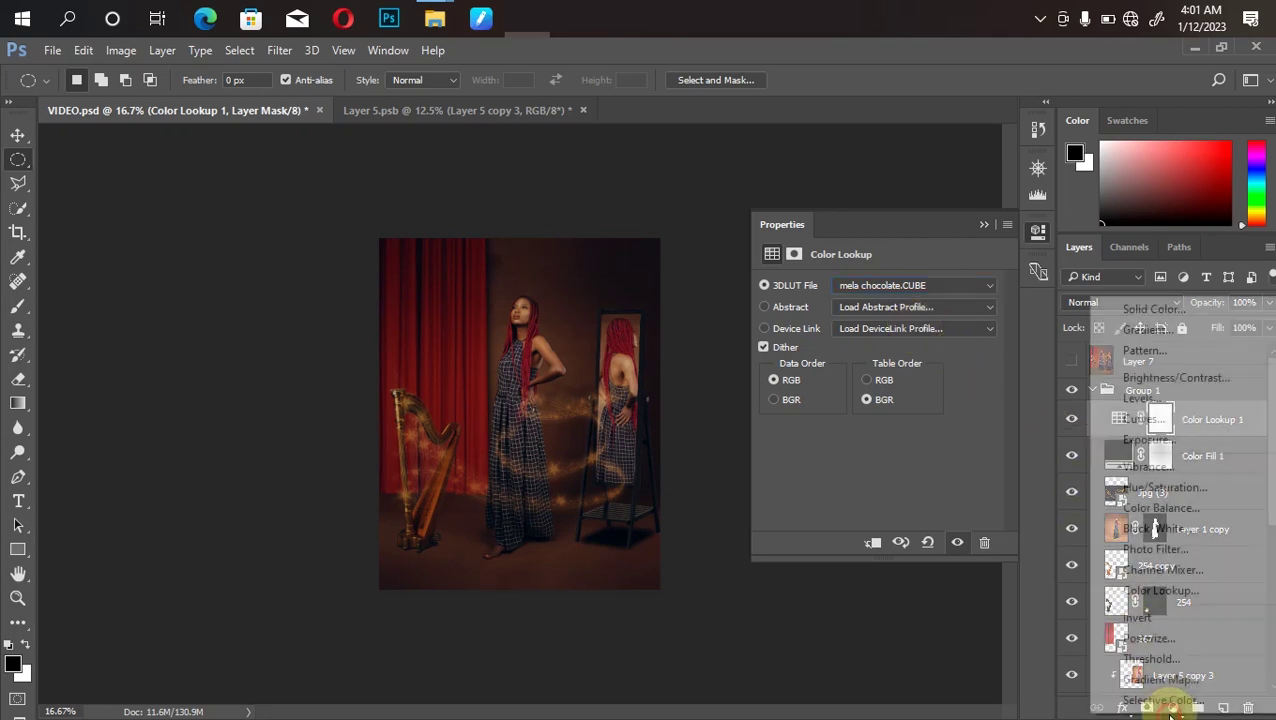
left_click(1127, 598)
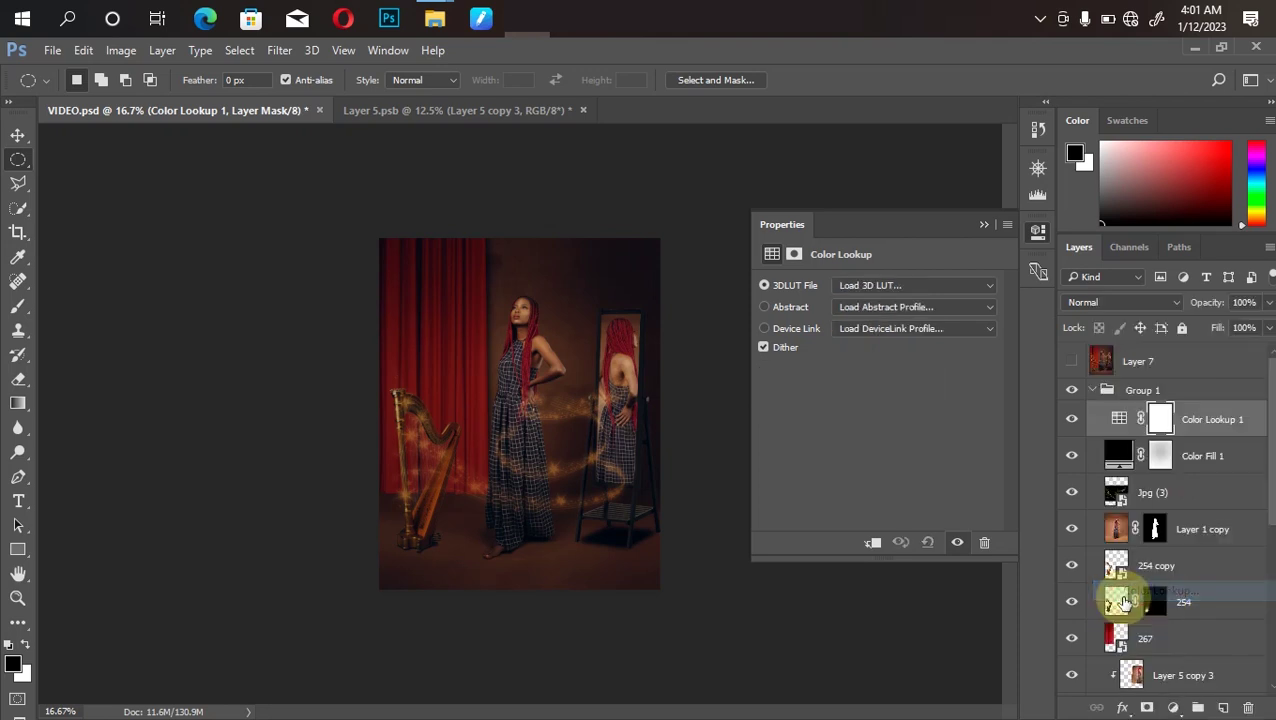
left_click(905, 285)
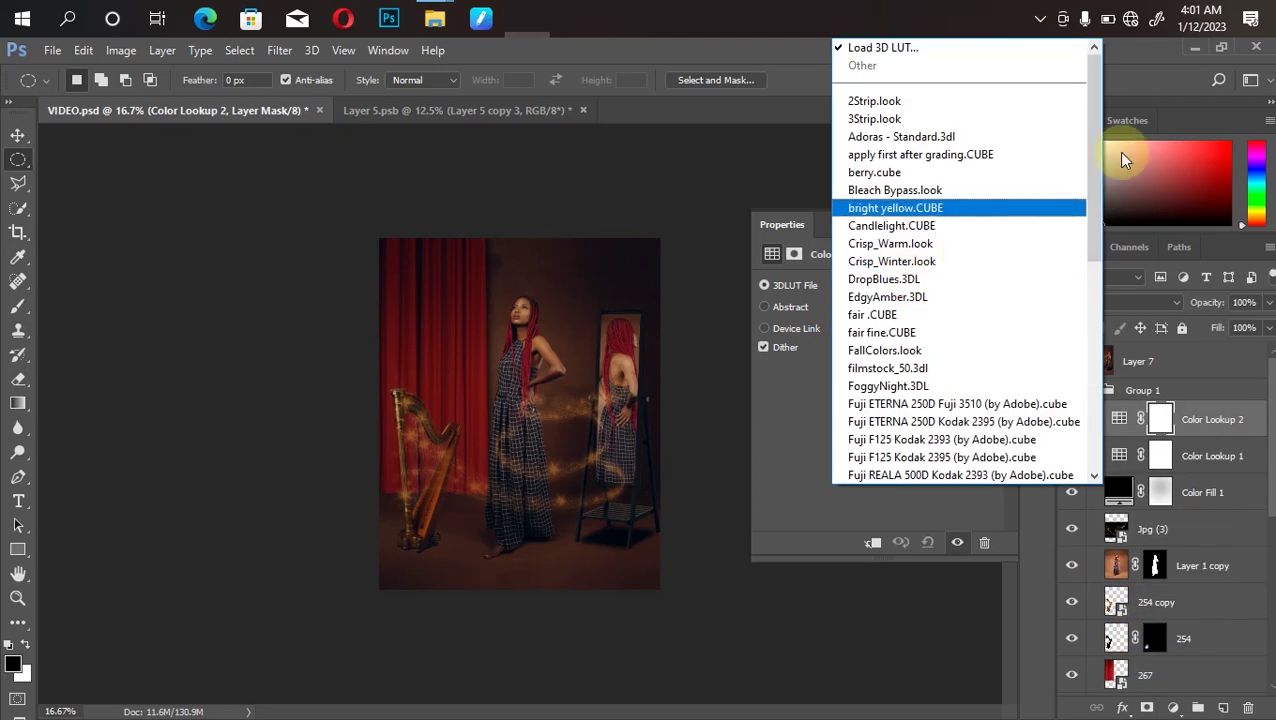
left_click_drag(1095, 163, 1095, 332)
left_click(953, 388)
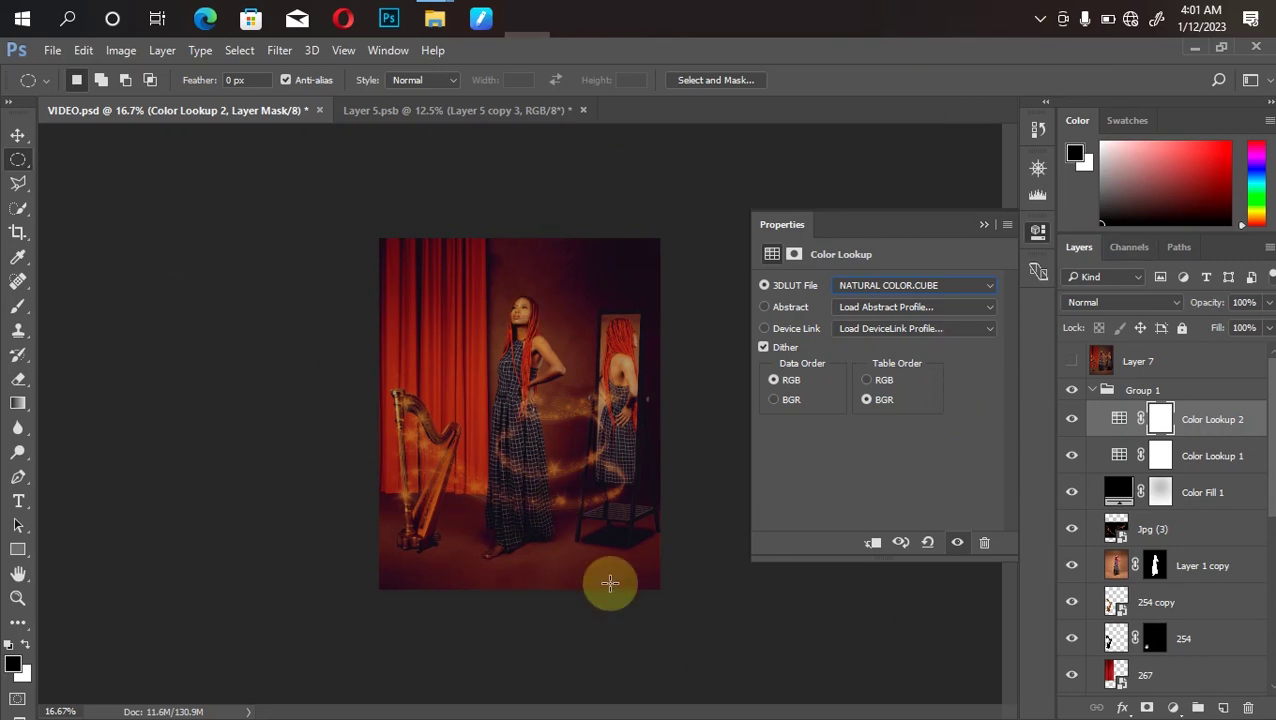
Lower the opacity of the Color Lookup 2 layer to 37%.
left_click(1268, 302)
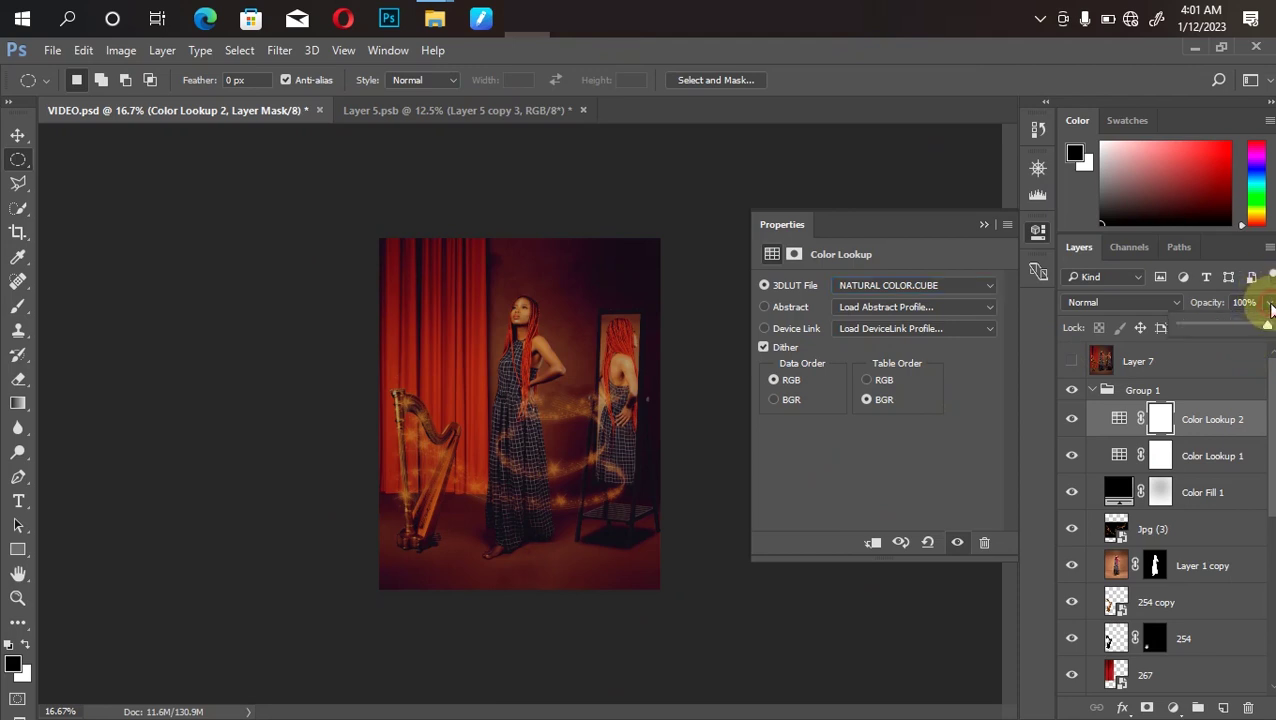
left_click_drag(1230, 330, 1216, 330)
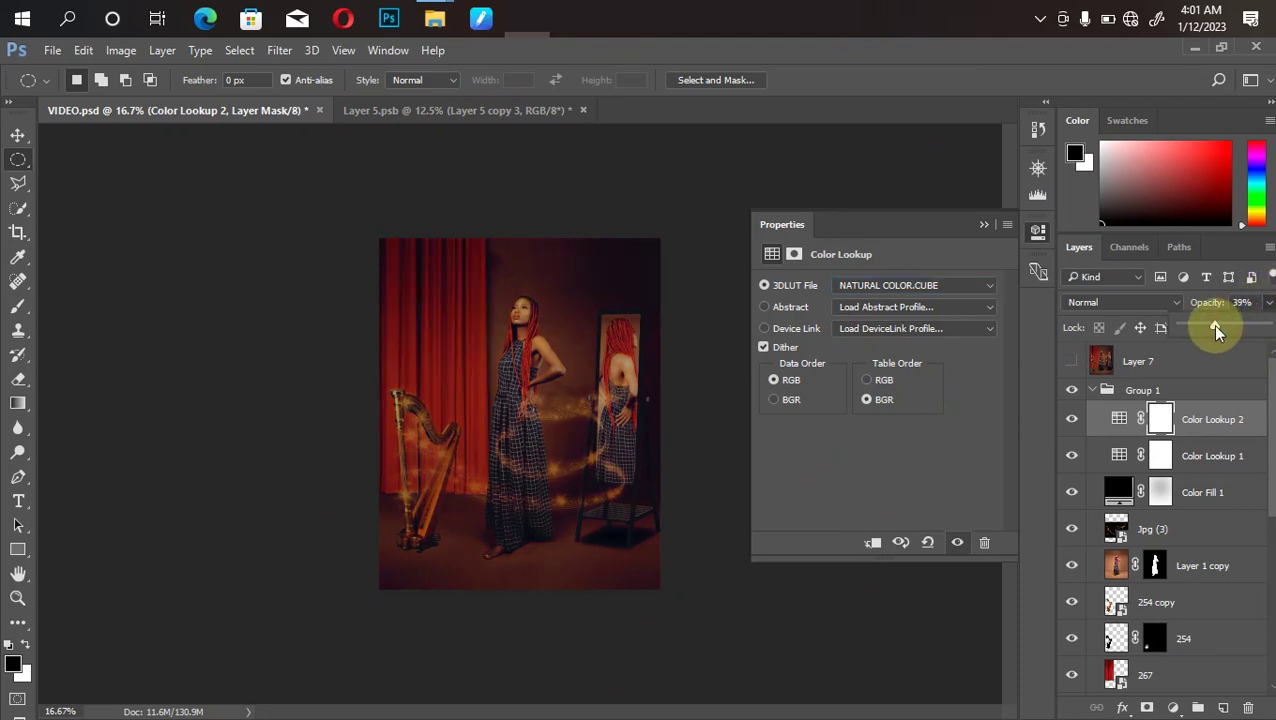
left_click_drag(1216, 331, 1215, 332)
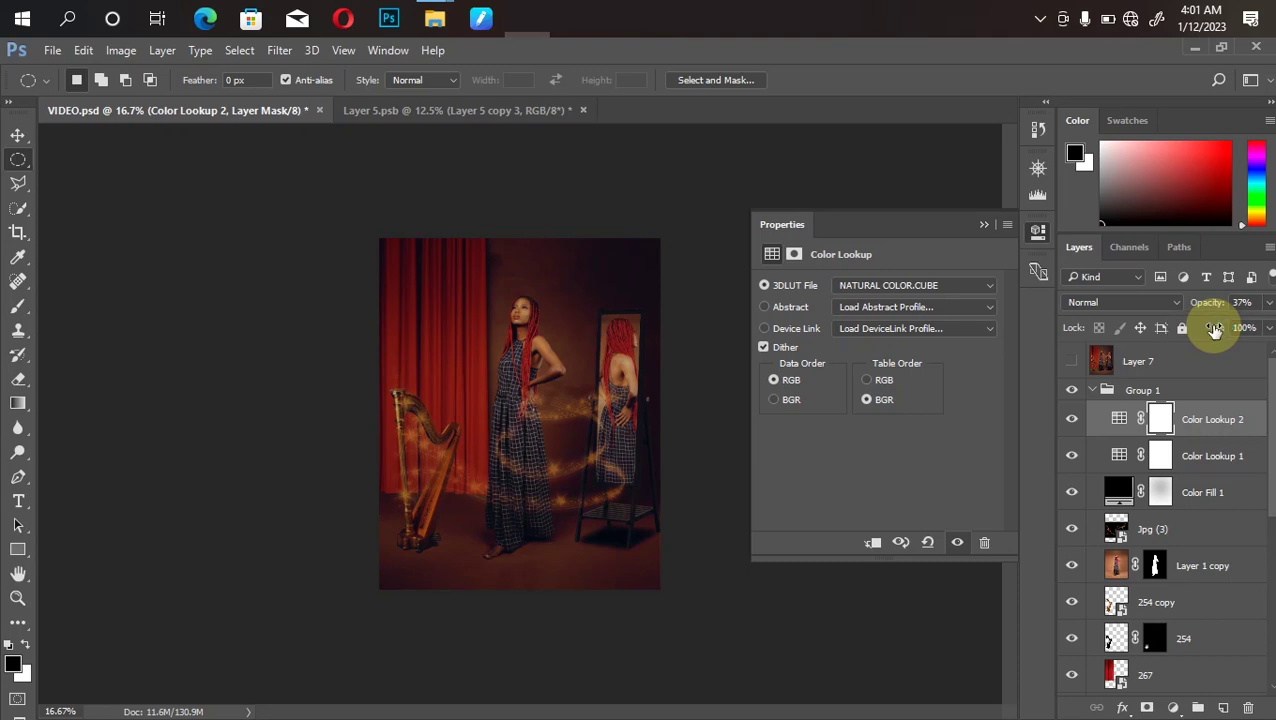